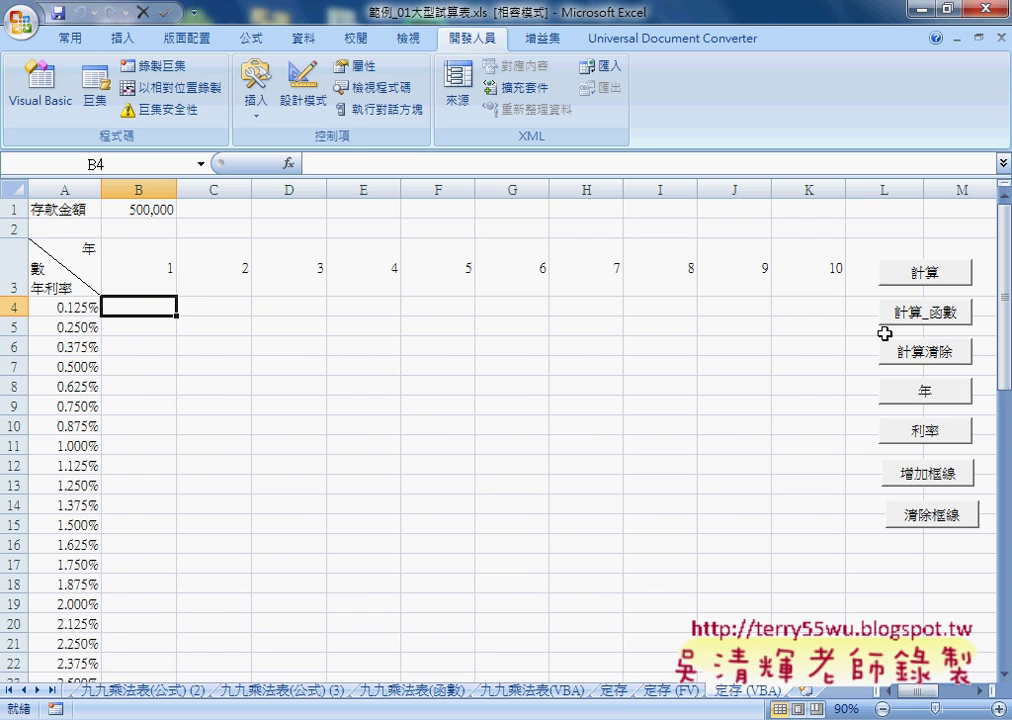
Step: On the 定存 sheet, pen-mark $B$1, the B1 deposit, $A4 and B$3, then clear the ink
left_click(613, 690)
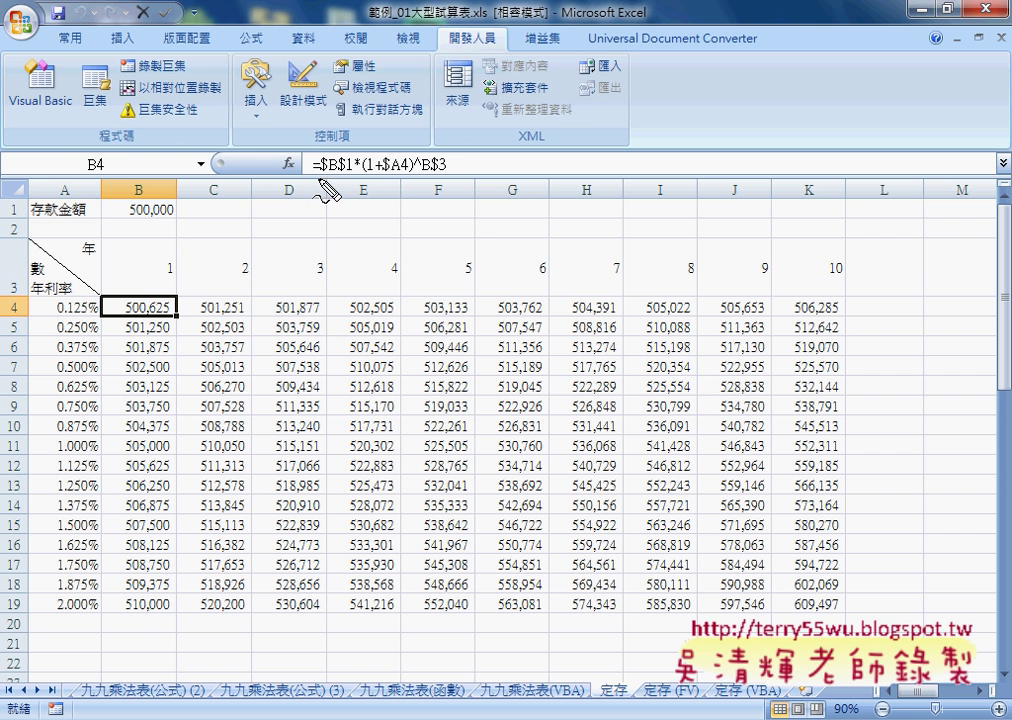
left_click_drag(316, 175, 350, 175)
left_click_drag(178, 200, 180, 198)
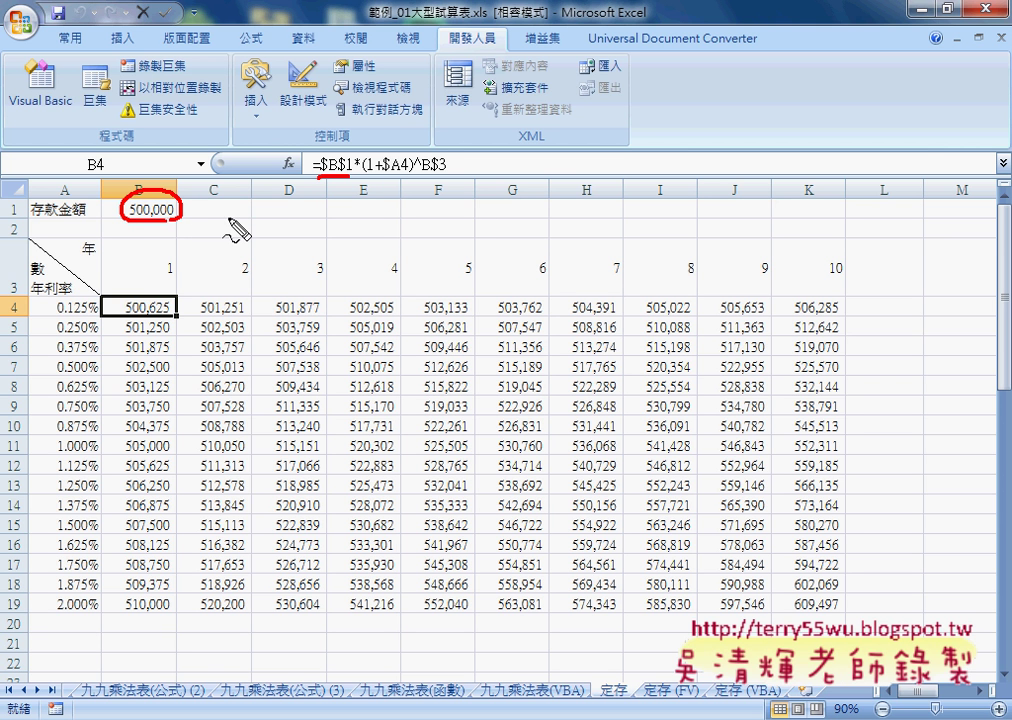
mouse_move(255, 210)
left_mouse_down()
mouse_move(190, 200)
mouse_move(210, 217)
left_mouse_up()
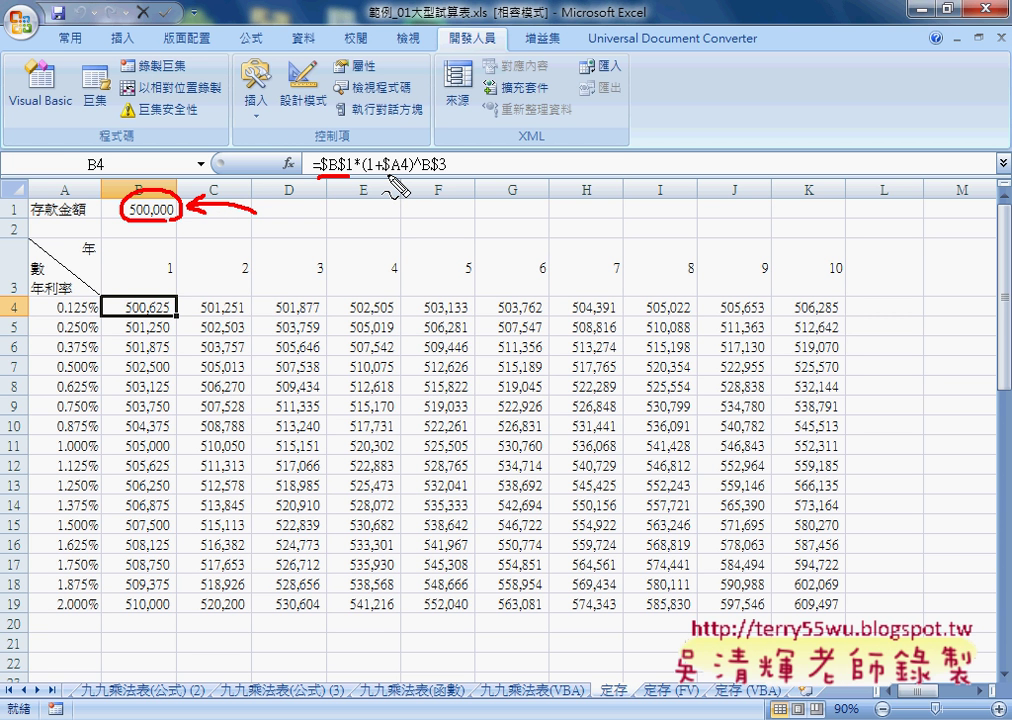
left_click_drag(381, 175, 409, 172)
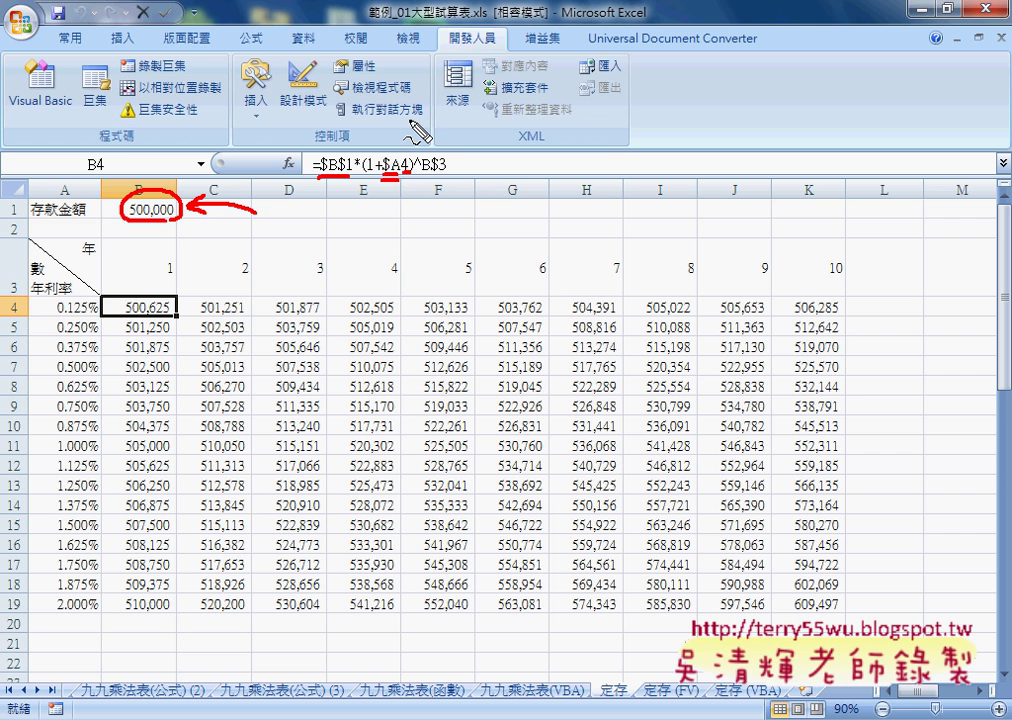
left_click_drag(406, 119, 406, 145)
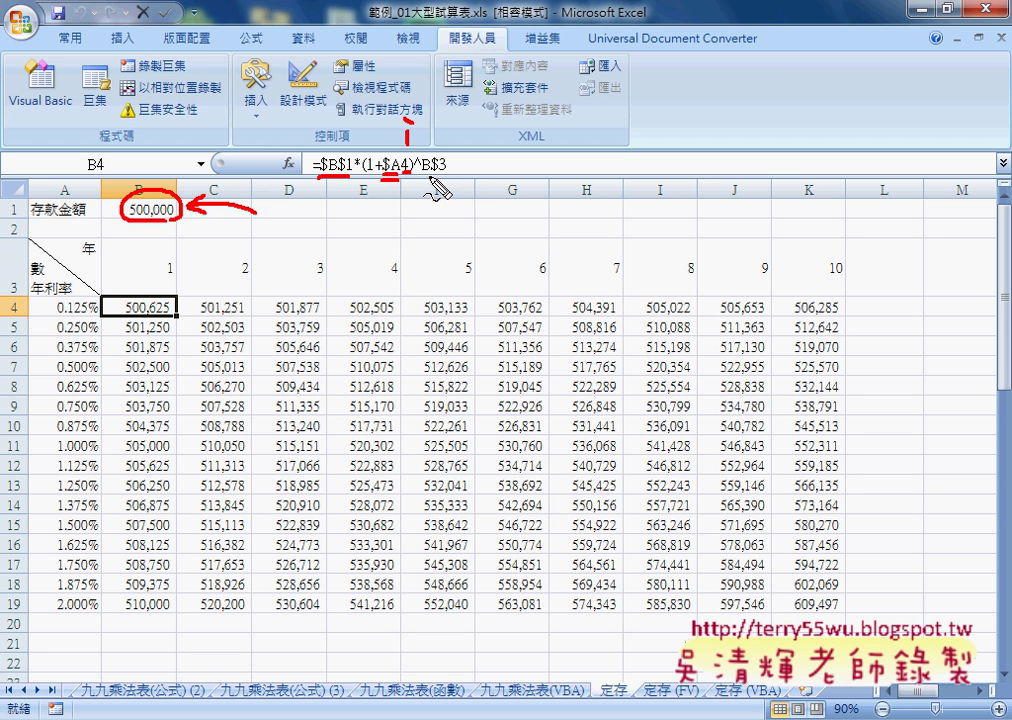
left_click_drag(430, 180, 414, 200)
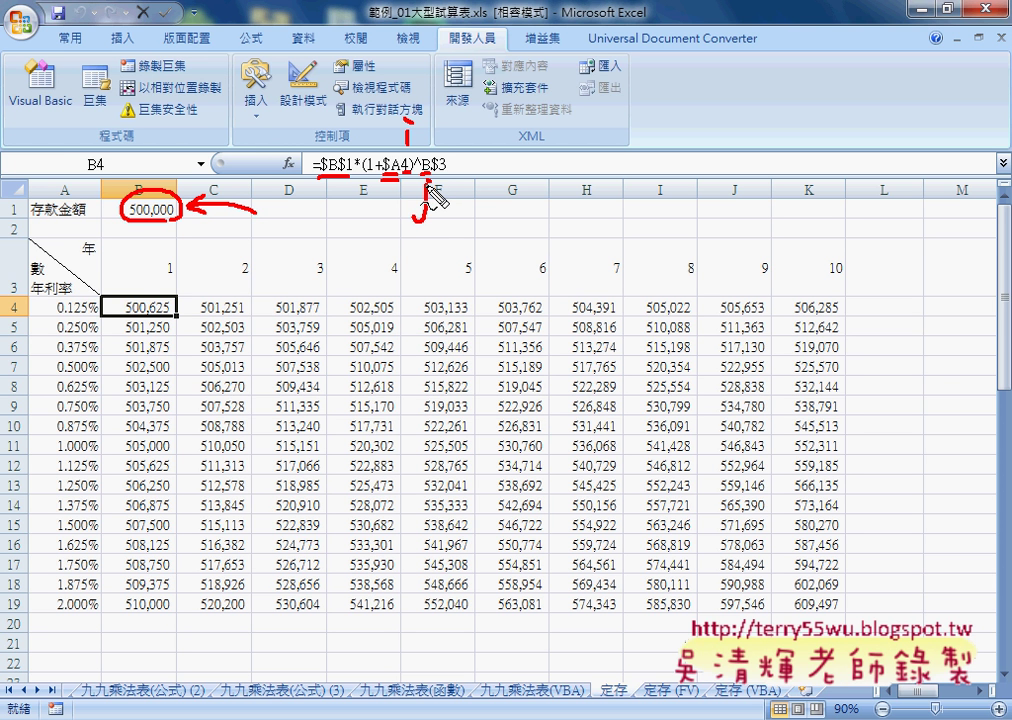
key("Escape")
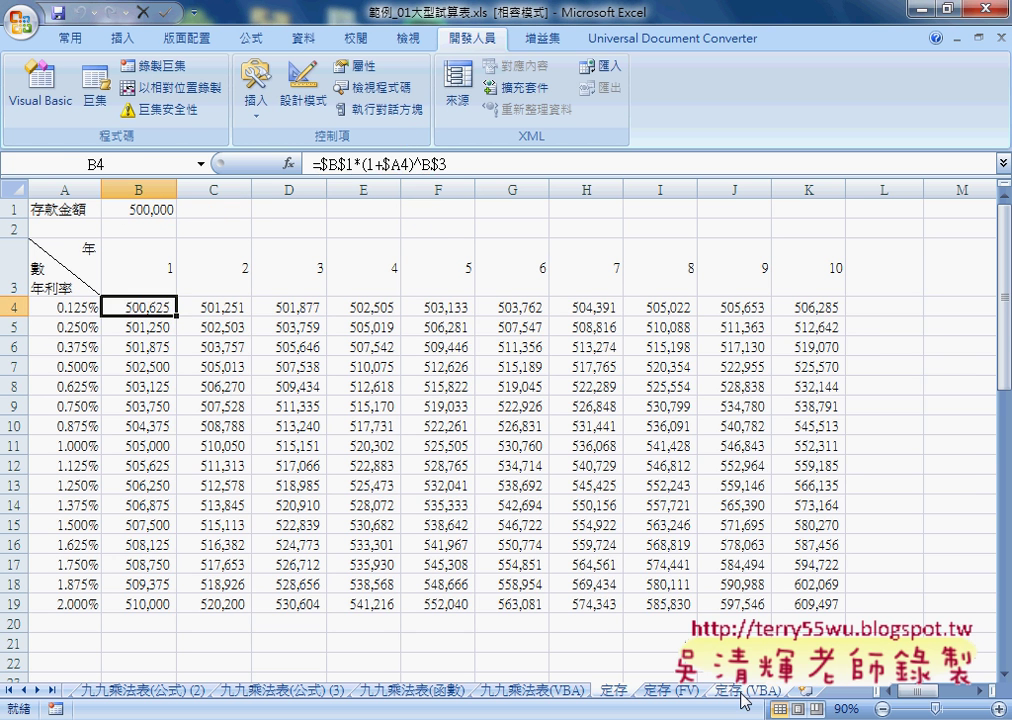
Step: Open the 計算 button's assigned Module2 macro from the 定存 (VBA) sheet and shrink the editor window
key("ctrl+Page_Down")
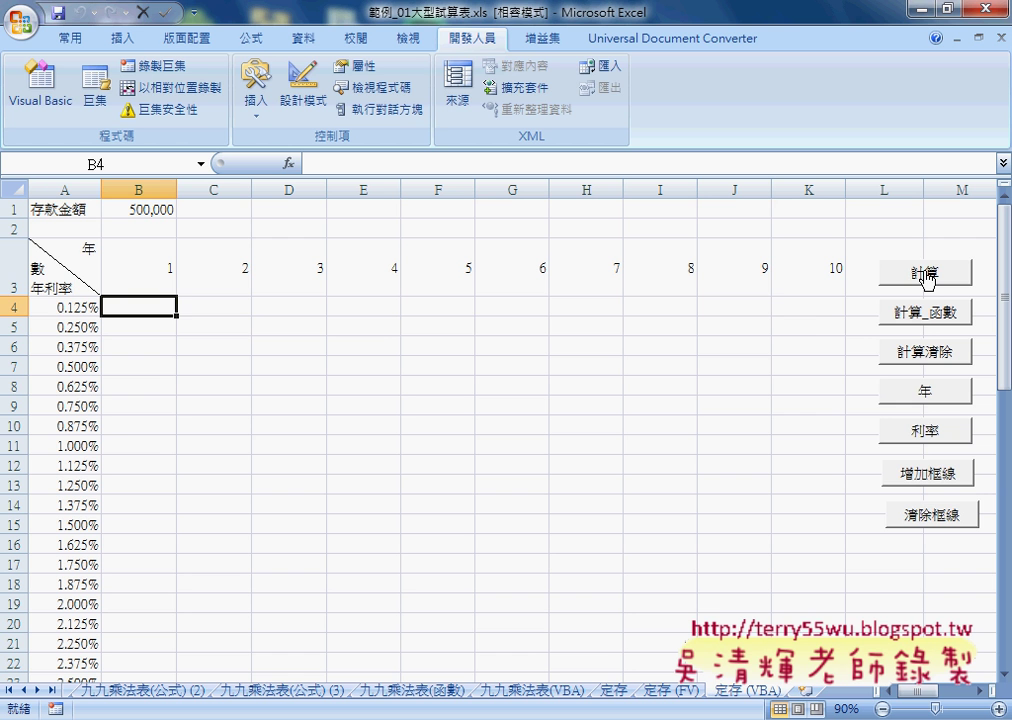
right_click(929, 278)
left_click(868, 436)
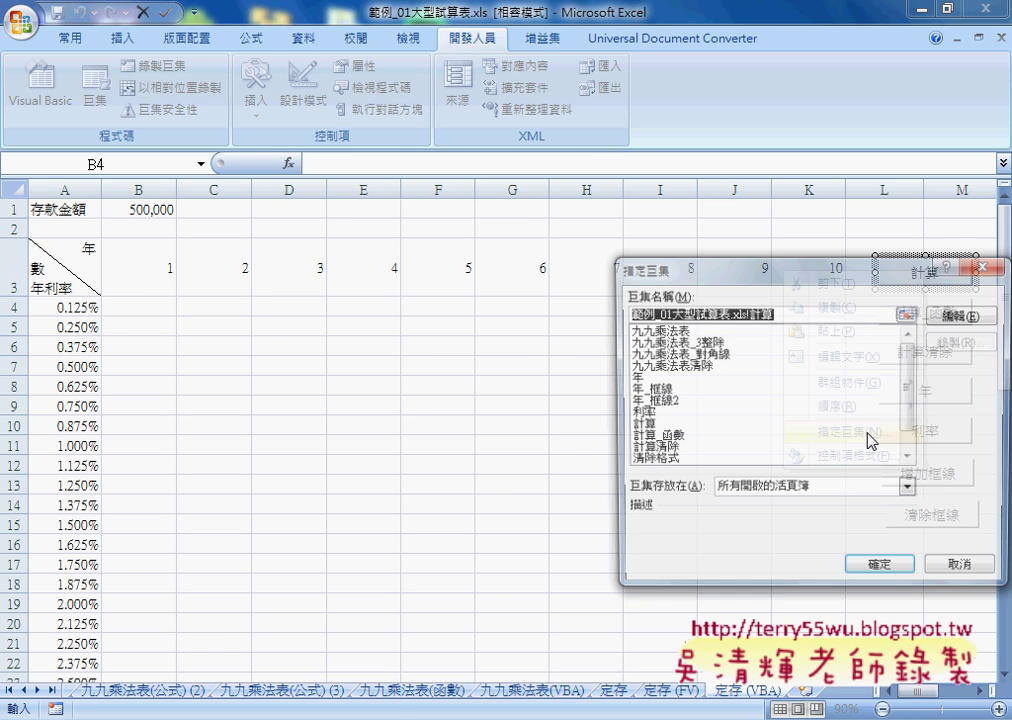
left_click(955, 316)
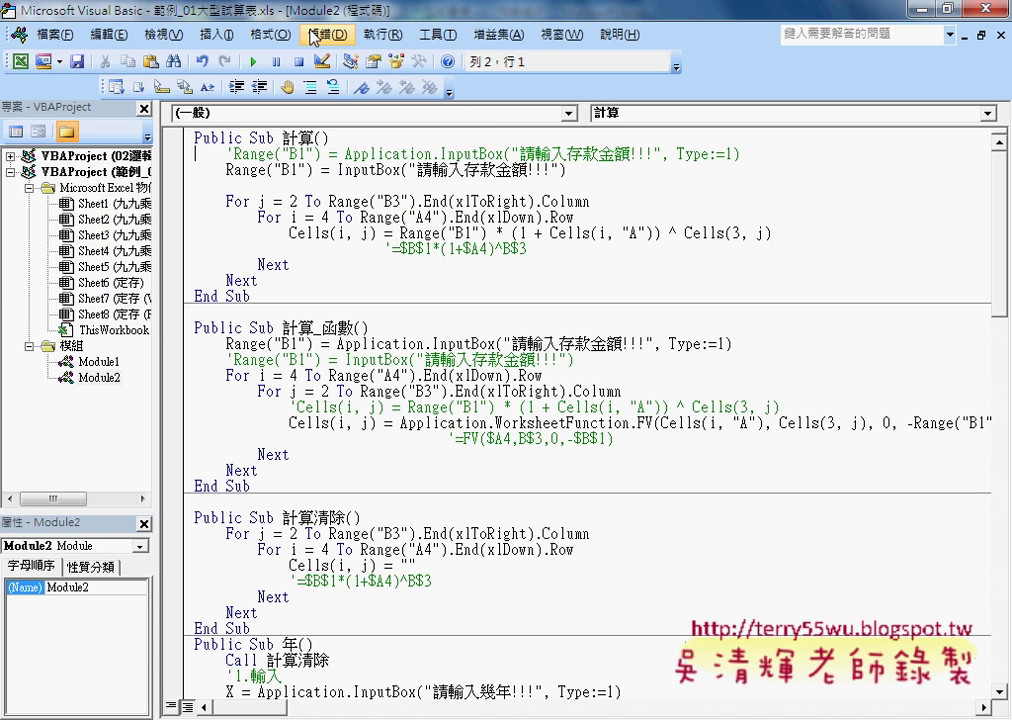
mouse_move(200, 10)
left_mouse_down()
mouse_move(197, 140)
mouse_move(364, 65)
left_mouse_up()
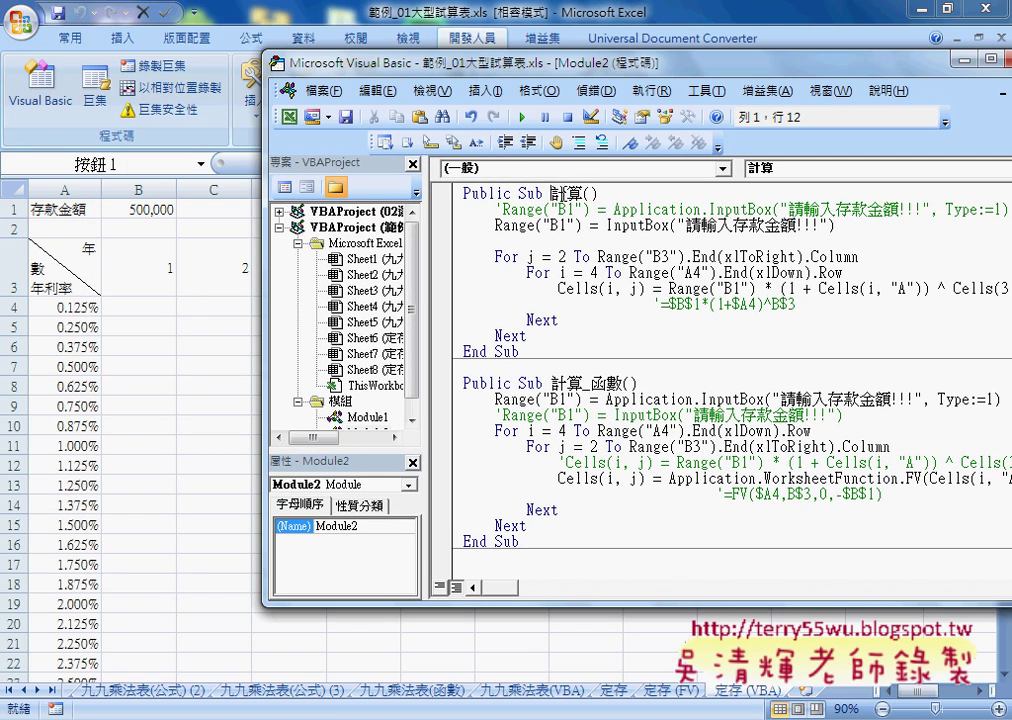
Step: Highlight 計算, Range("B1"), the InputBox prompt and For j in the code, then return to B3
double_click(586, 192)
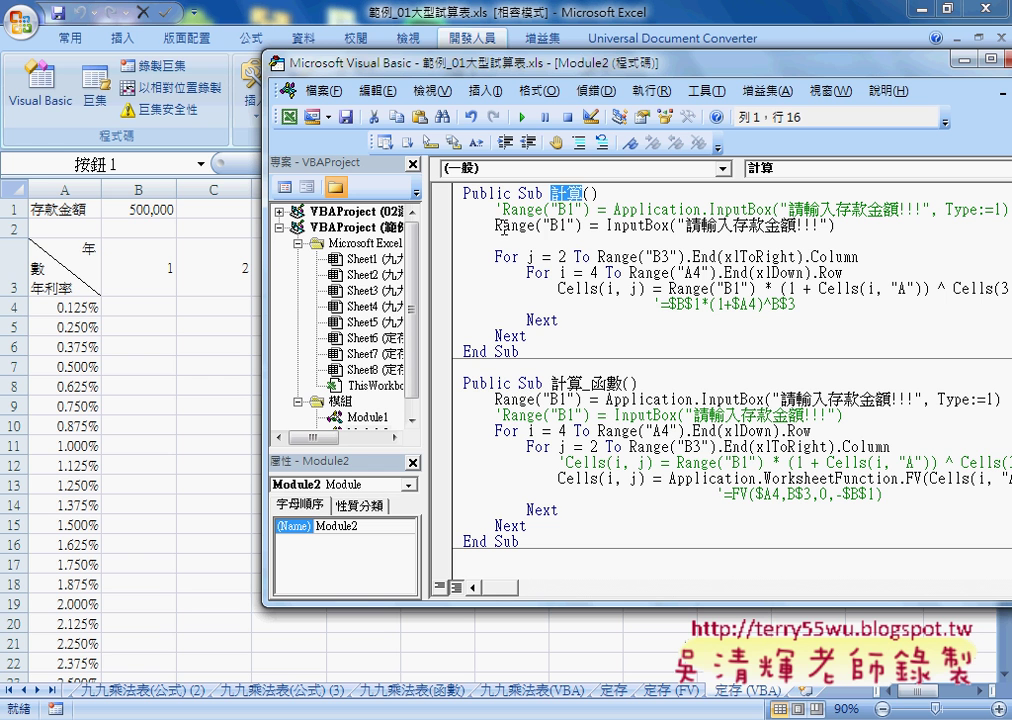
left_click_drag(495, 225, 583, 225)
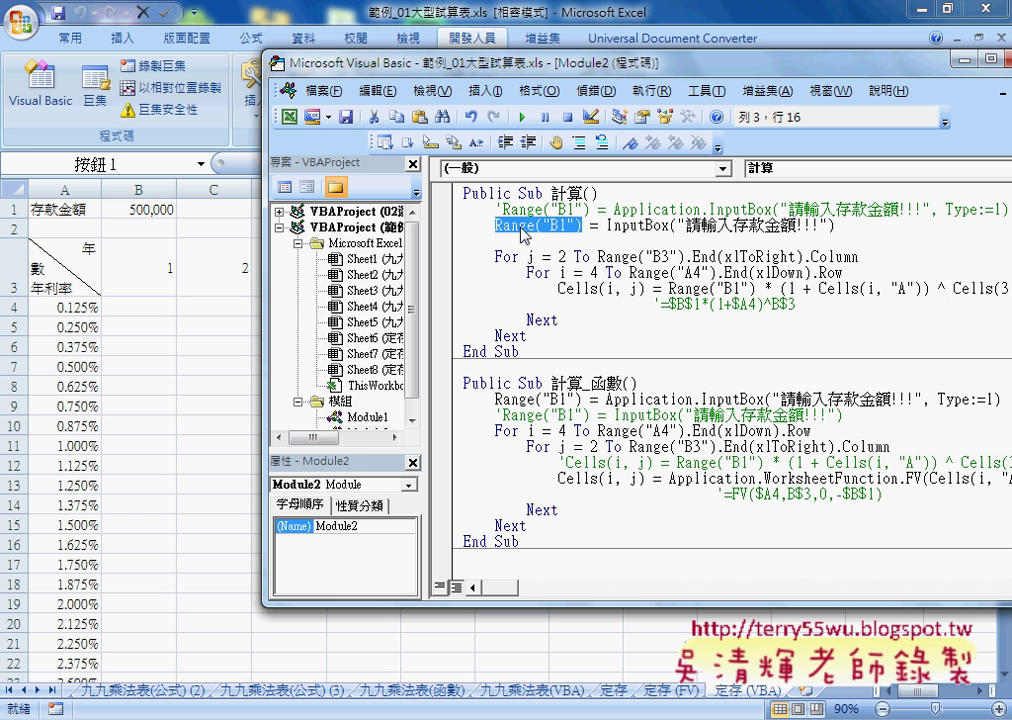
left_click_drag(606, 226, 668, 226)
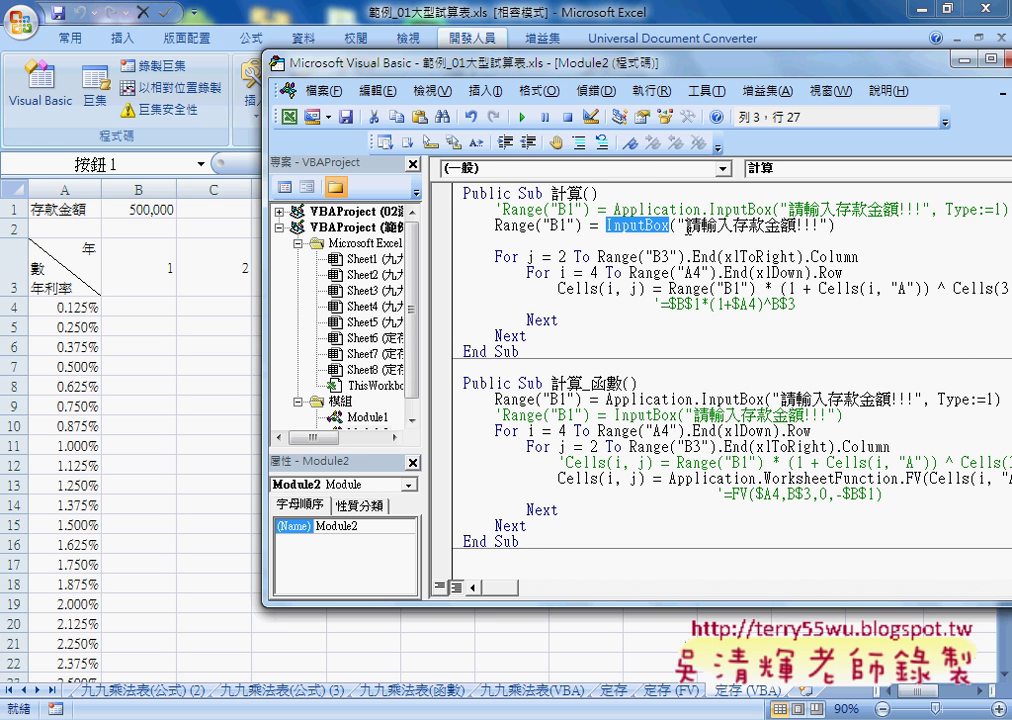
left_click_drag(836, 226, 494, 226)
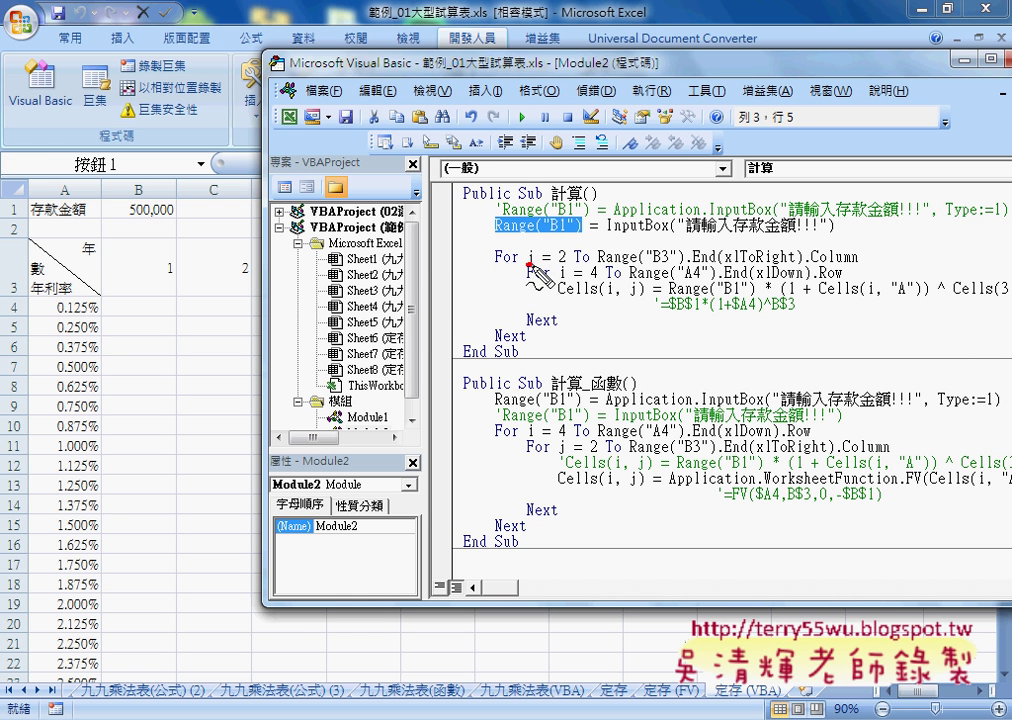
left_click_drag(527, 267, 540, 268)
key("Escape")
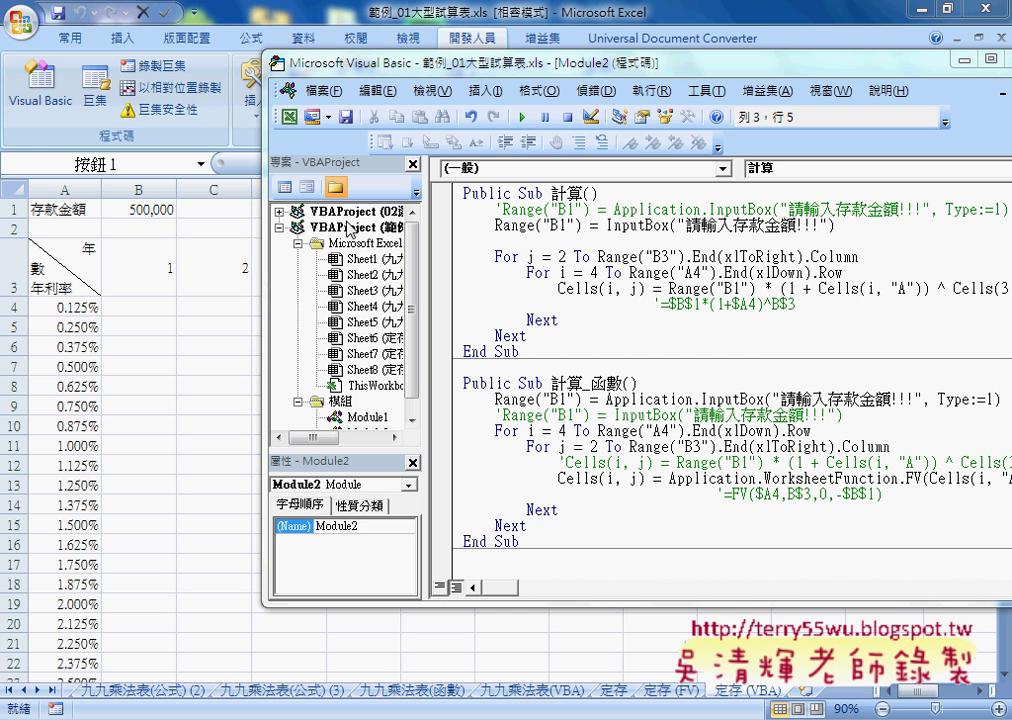
left_click(151, 265)
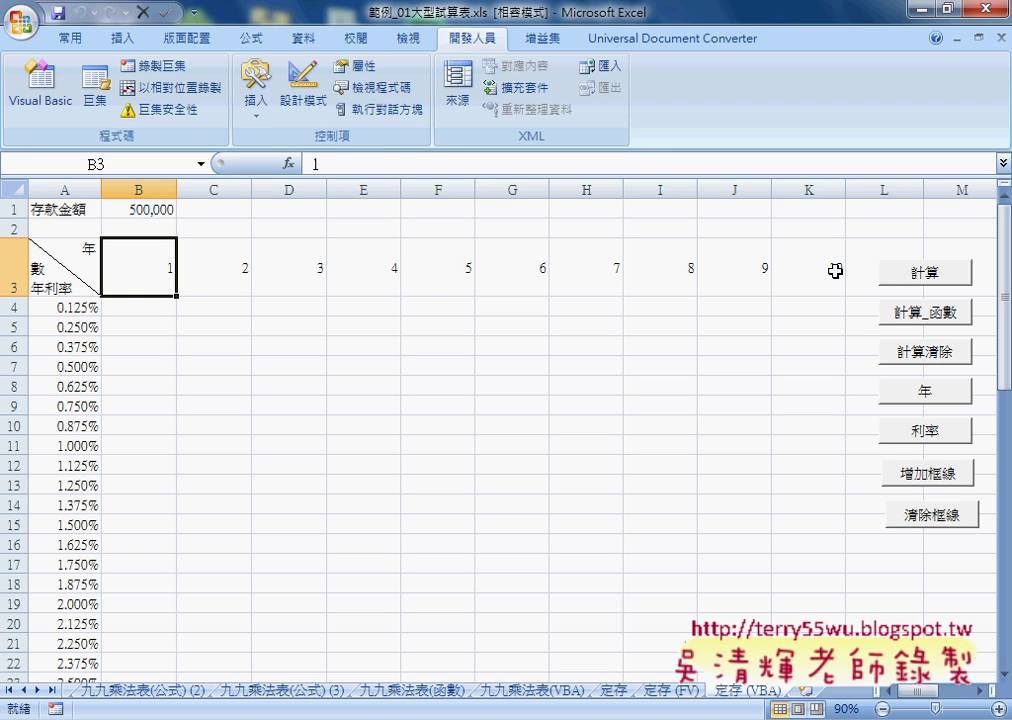
Step: Check the last year 10 in K3, then bring the Visual Basic editor back to the front
left_click(835, 271)
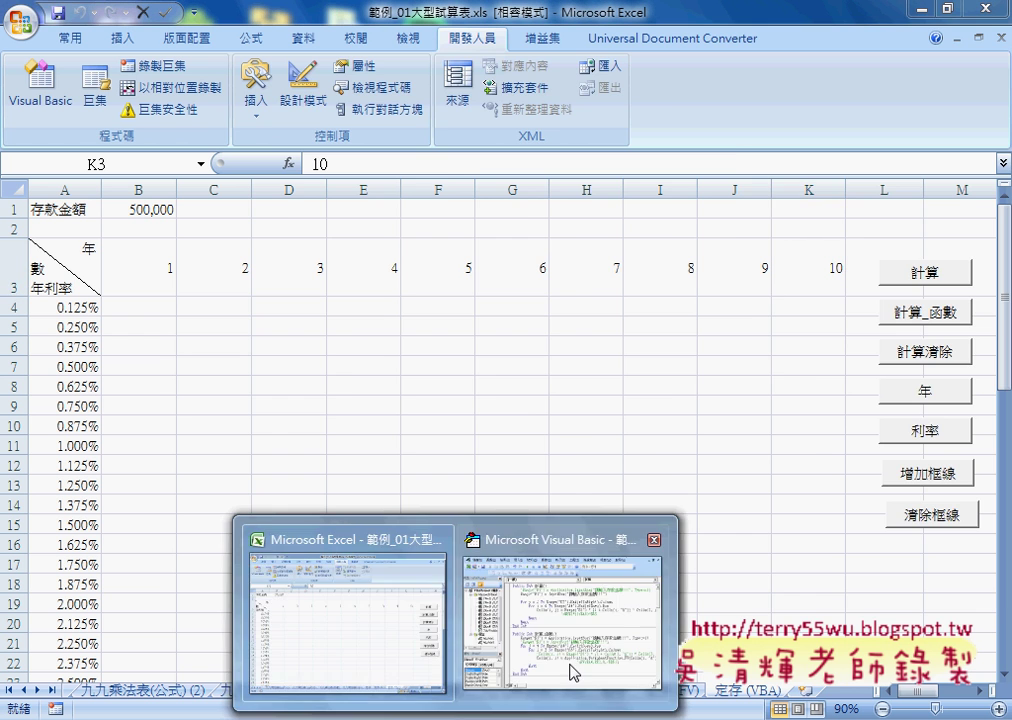
left_click(572, 672)
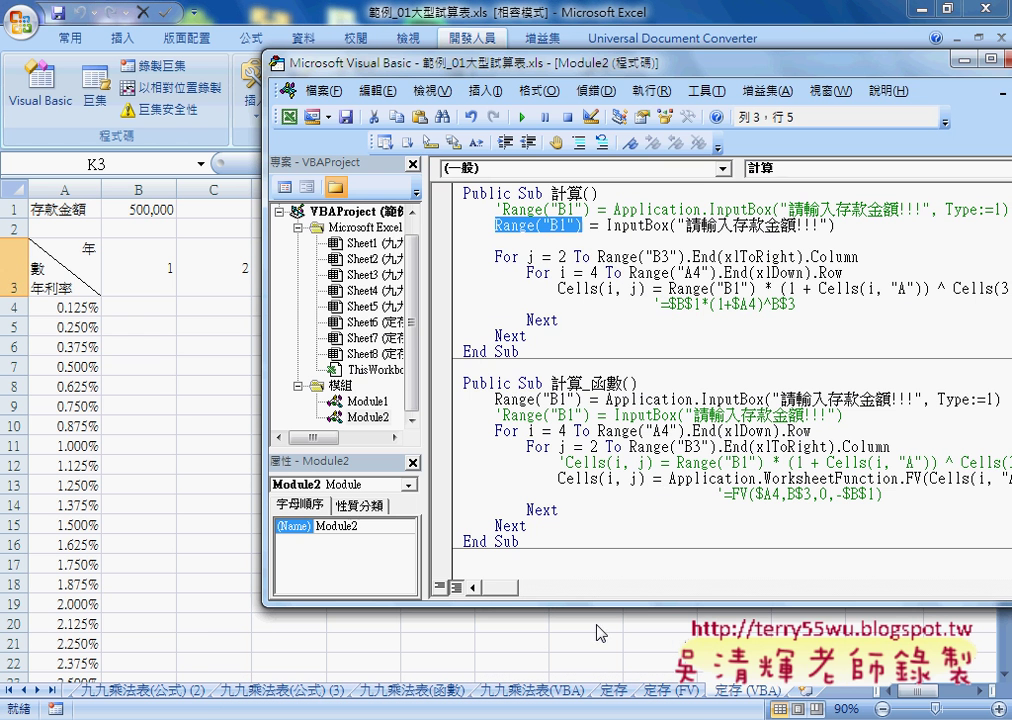
Step: Retype the For j loop's end value as .End(xlToRight).Column using the member completions
left_click(530, 257)
double_click(563, 257)
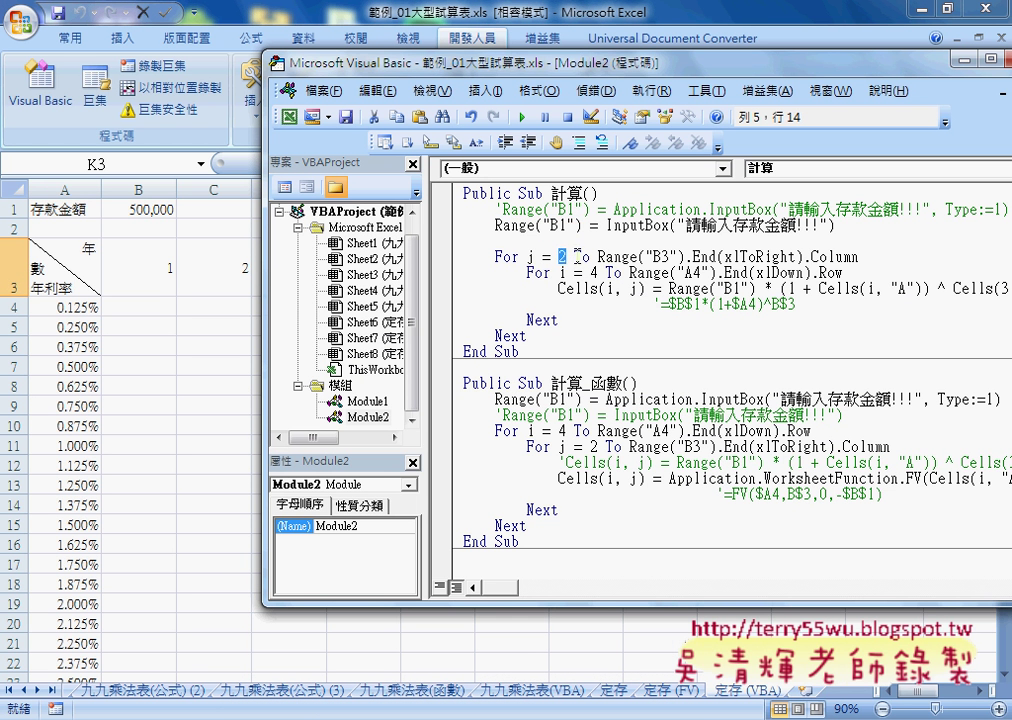
left_click_drag(598, 257, 864, 257)
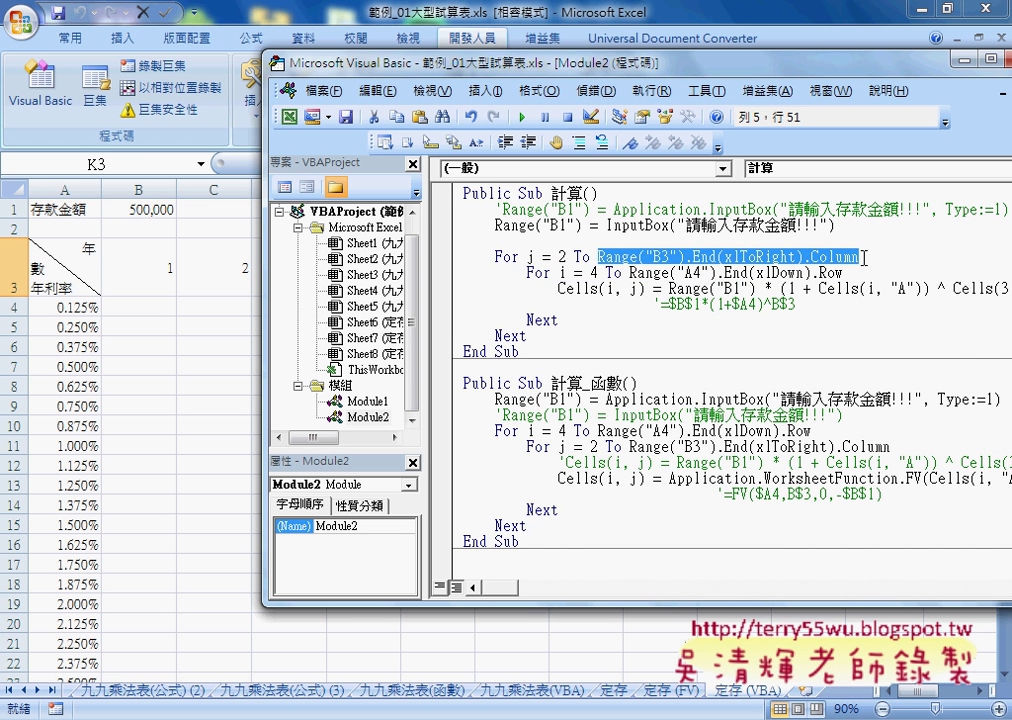
left_click(838, 257)
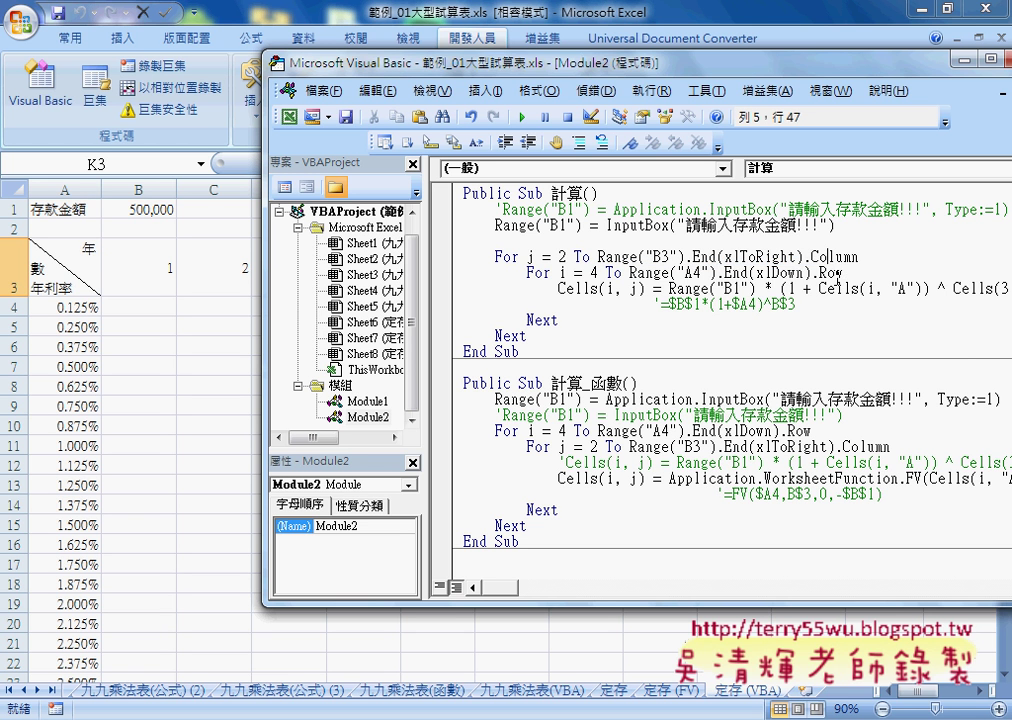
left_click_drag(684, 257, 884, 258)
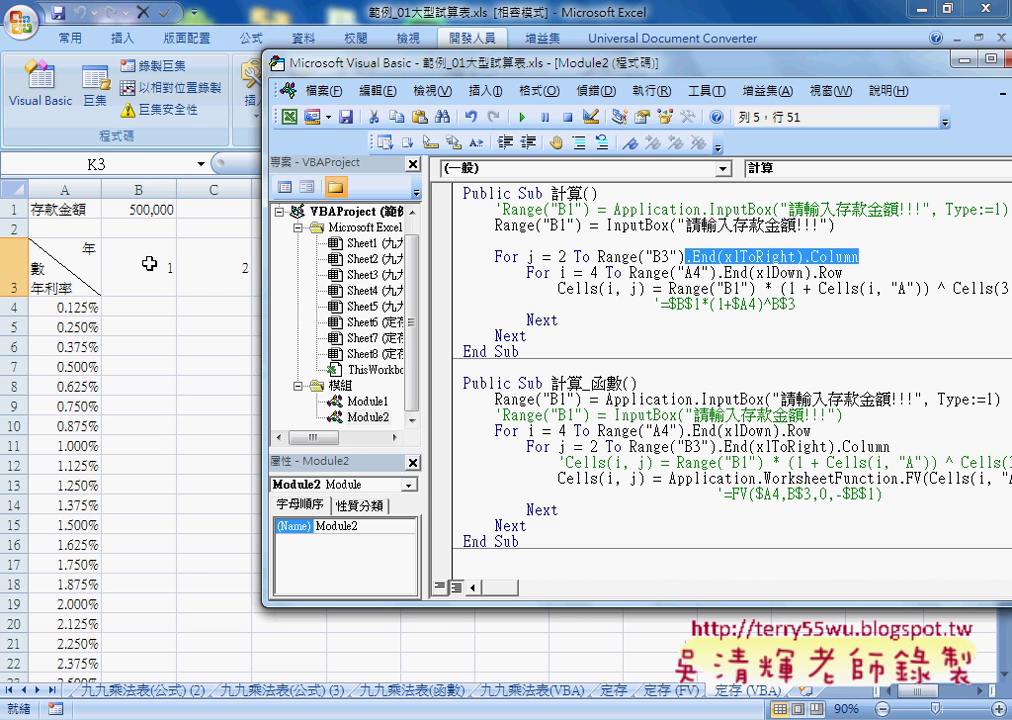
type(".")
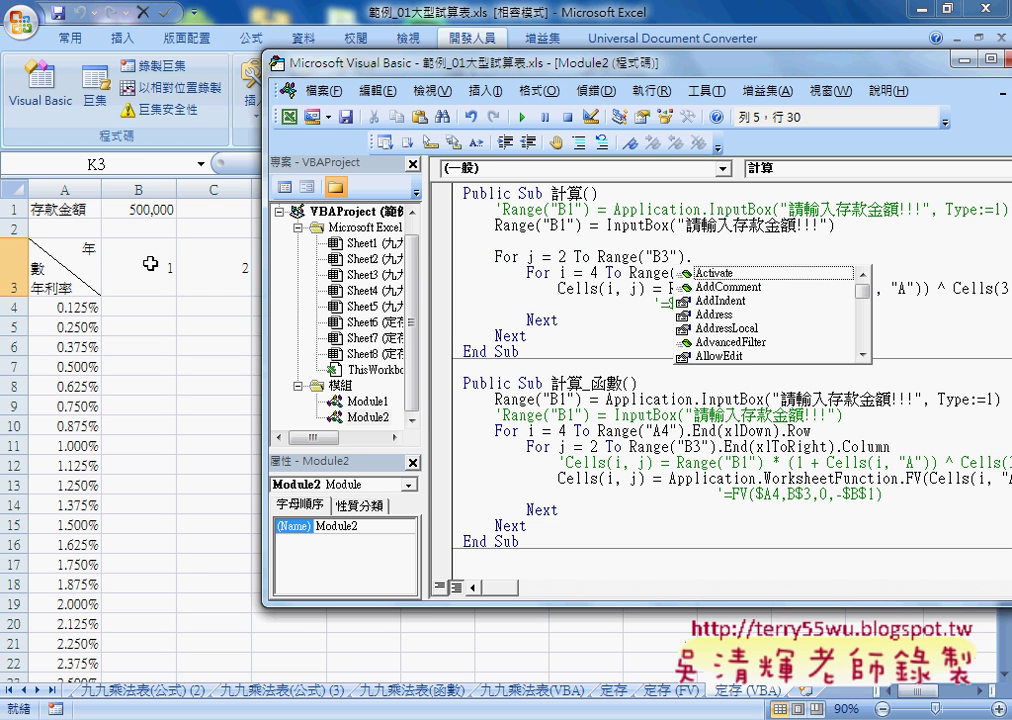
type("E")
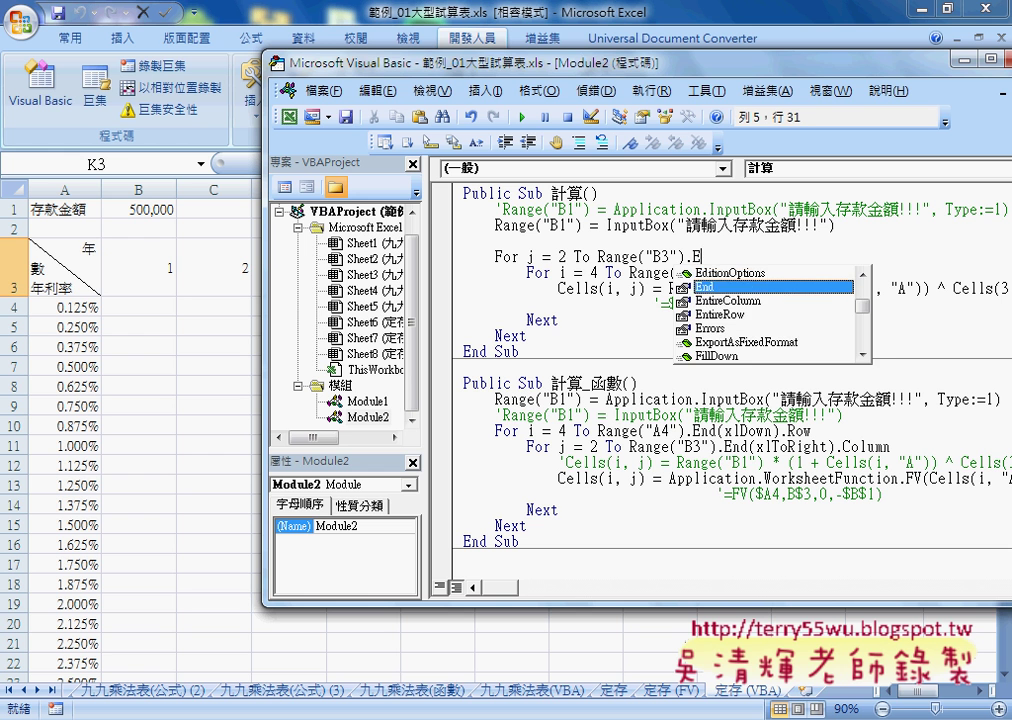
key("space")
type("(")
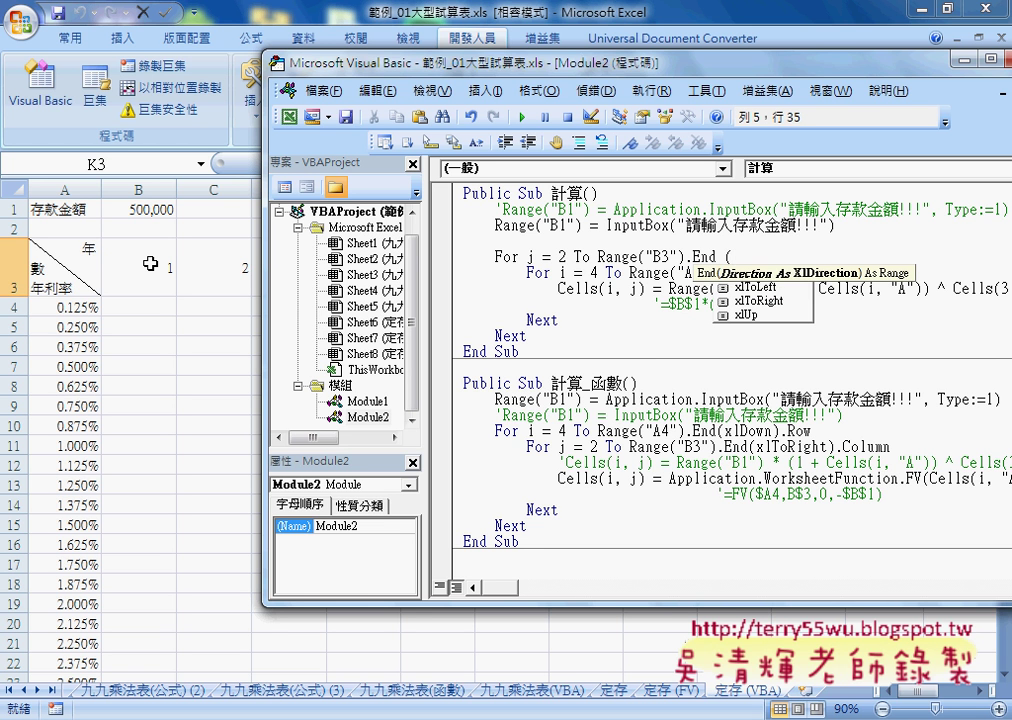
key("Down")
key("Down")
key("space")
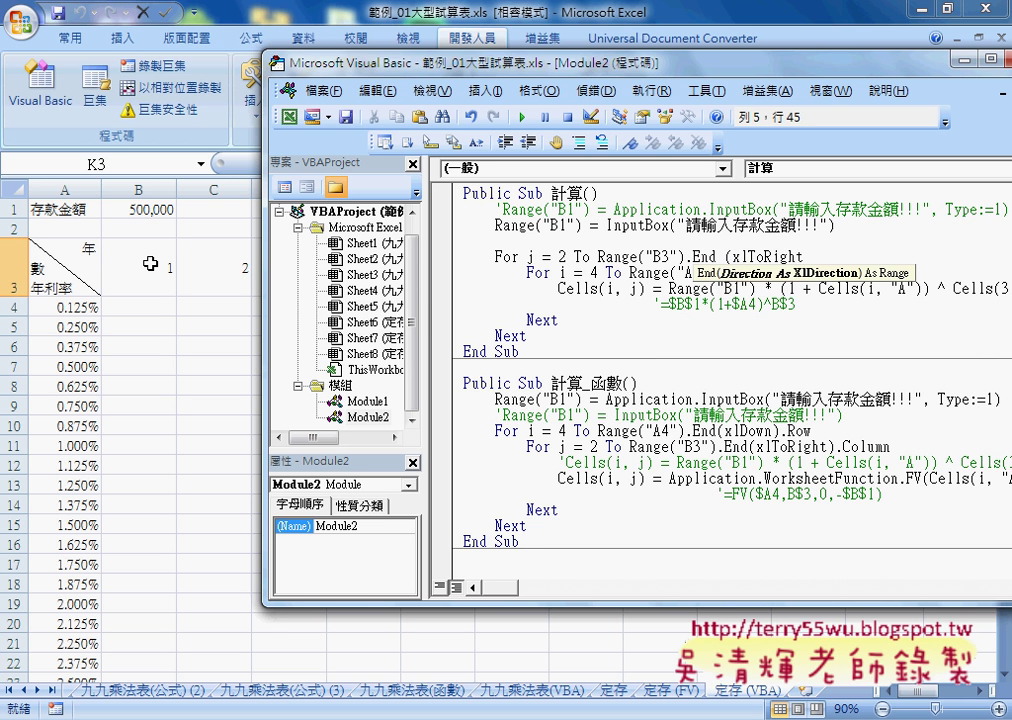
type(")")
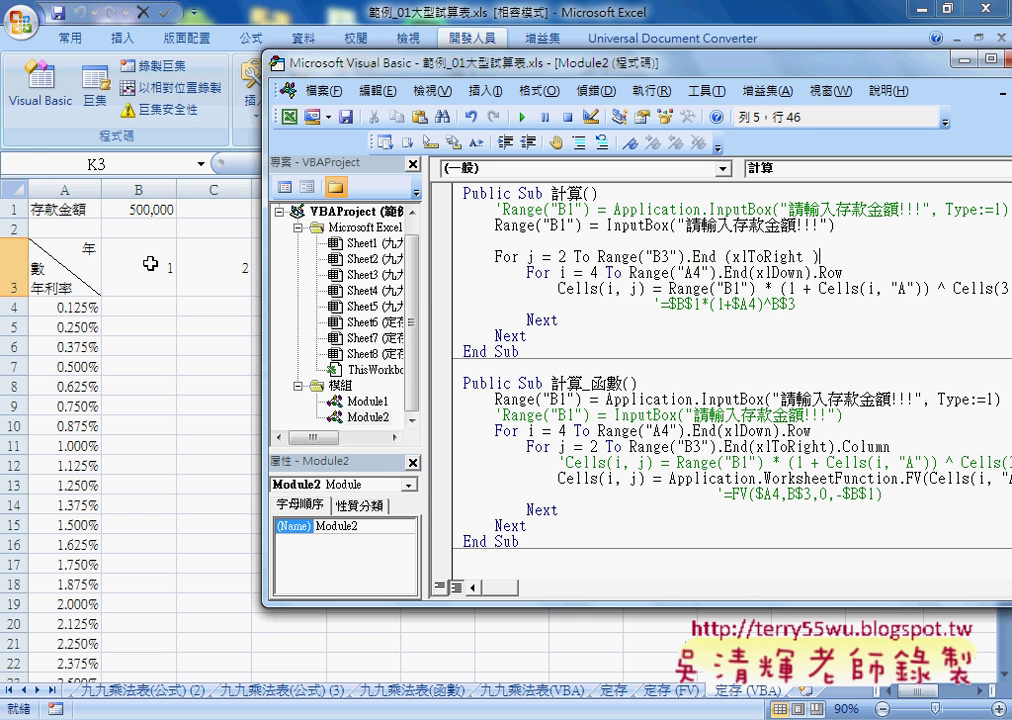
type(".c")
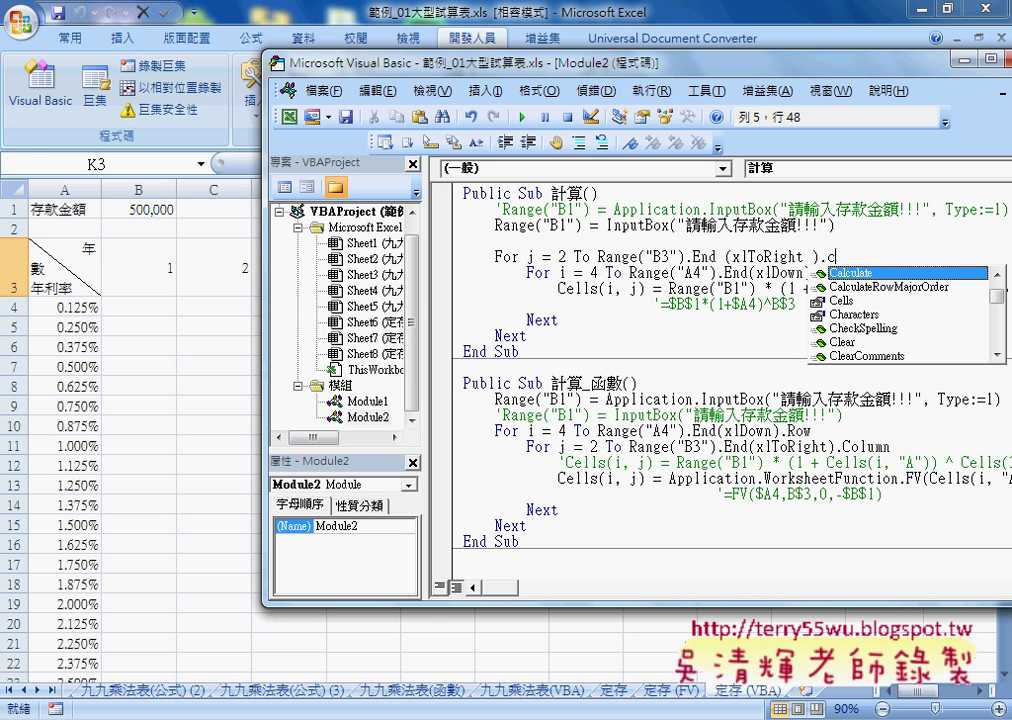
type("o")
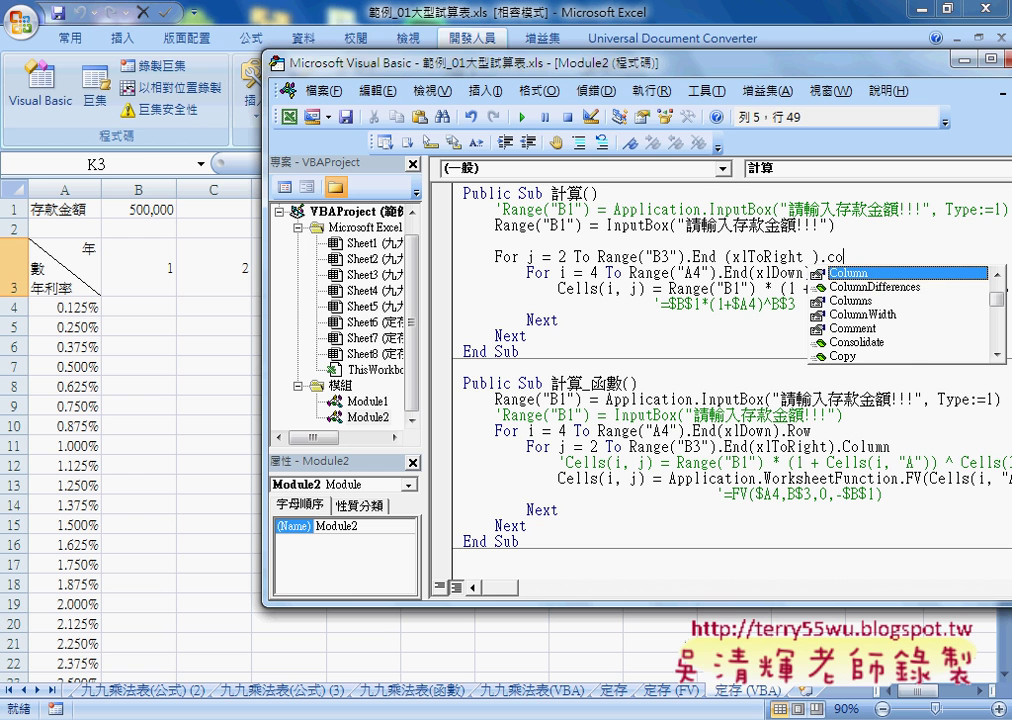
key("space")
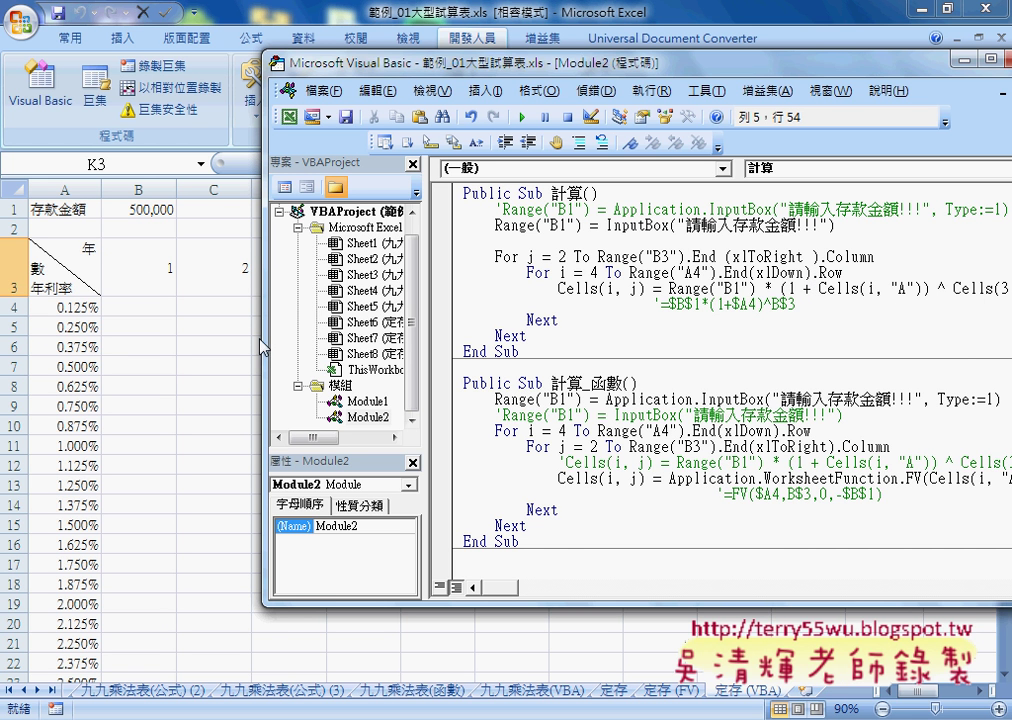
Step: Highlight the loop's end-column expression, then select years 7 to 10 in H3:K3
left_click_drag(858, 257, 599, 257)
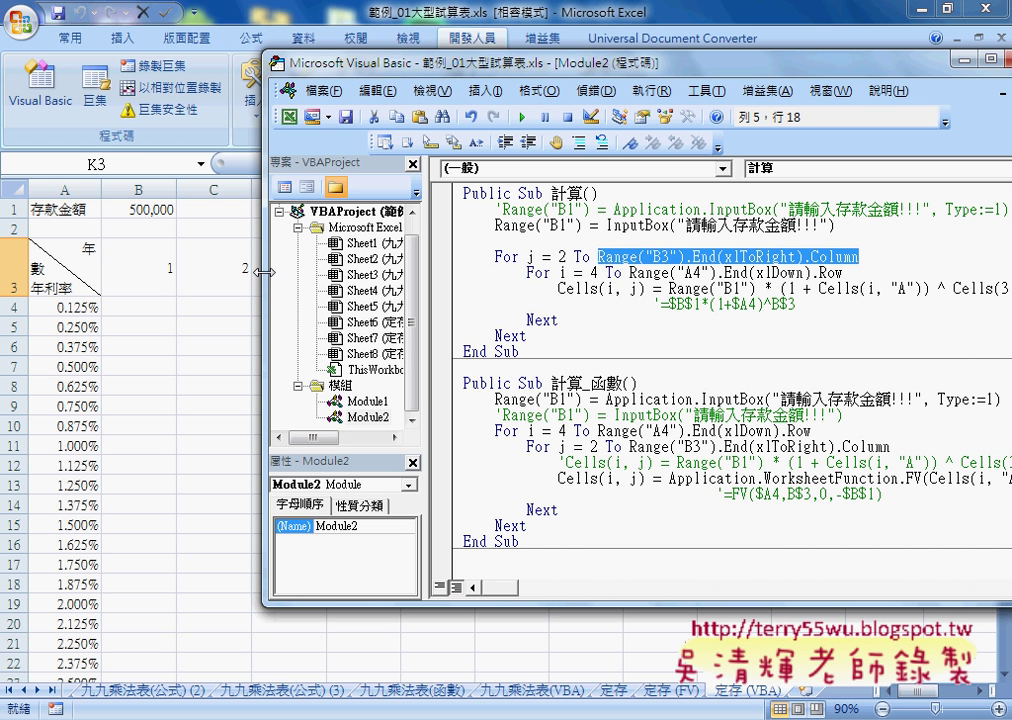
left_click(210, 272)
left_click_drag(824, 272, 608, 272)
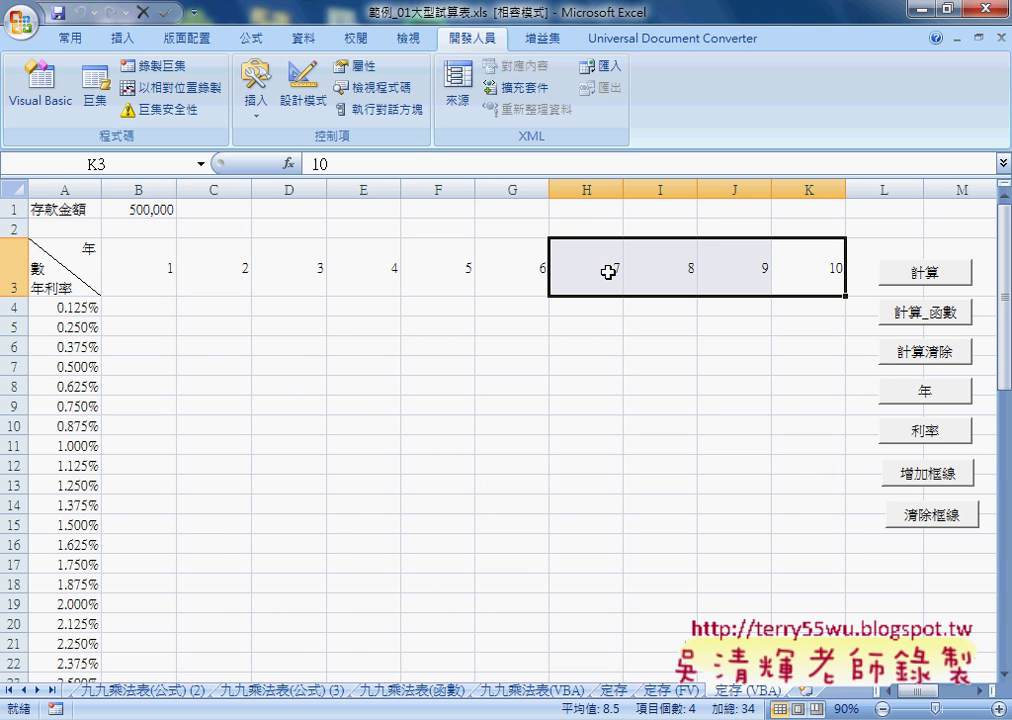
key("Delete")
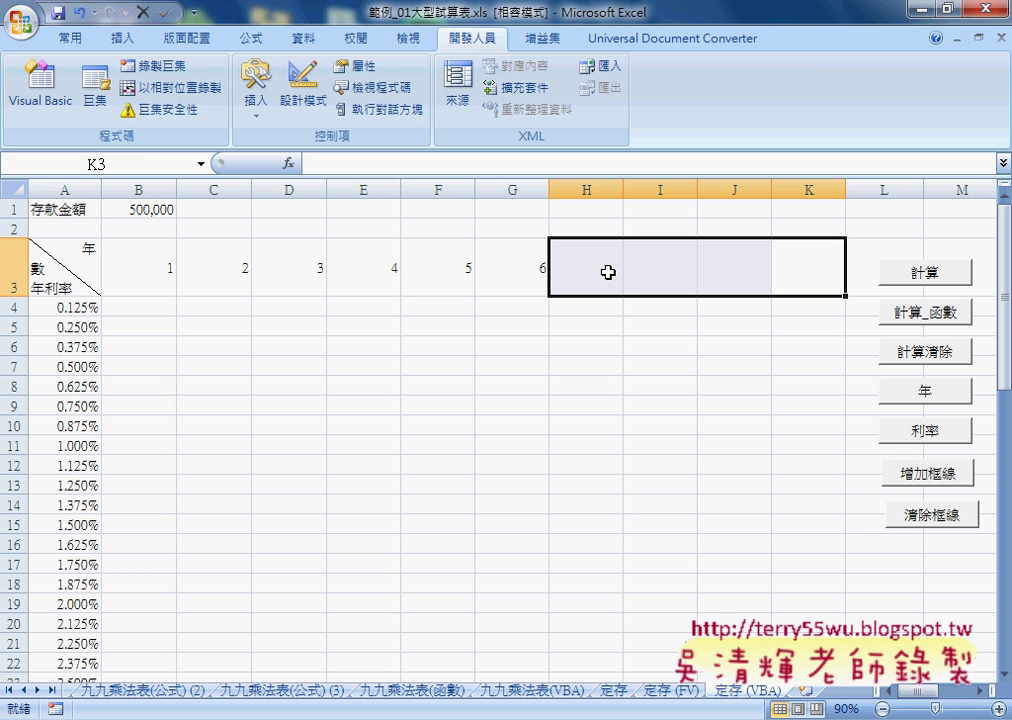
left_click(529, 271)
left_click(142, 271)
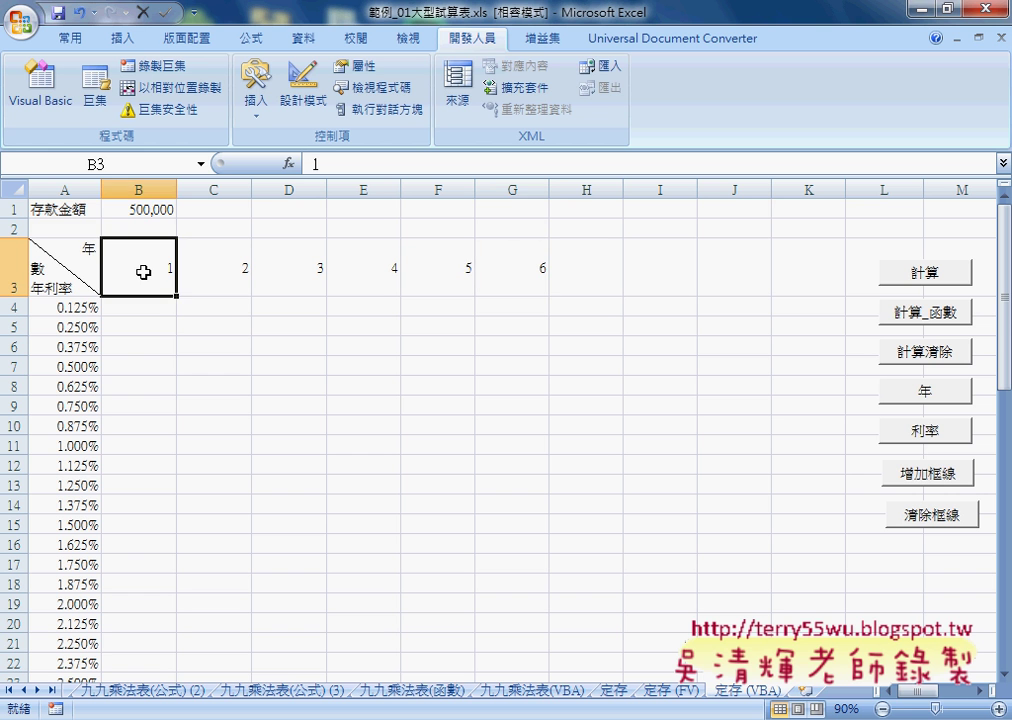
key("ctrl+Right")
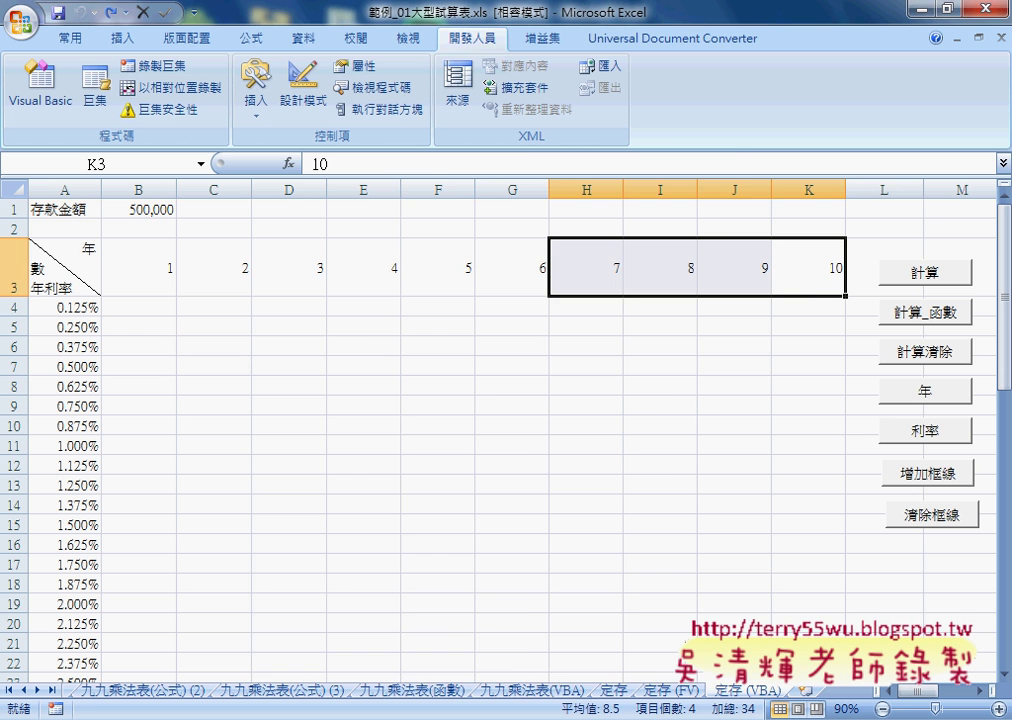
left_click(455, 719)
left_click(578, 645)
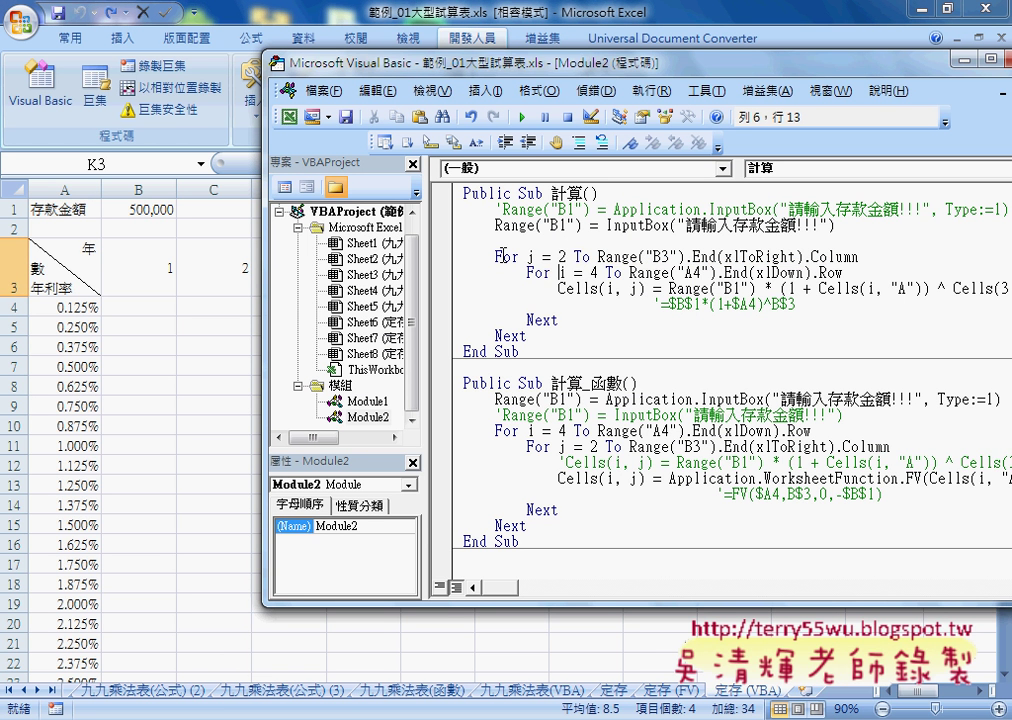
mouse_move(494, 256)
left_mouse_down()
mouse_move(845, 272)
mouse_move(912, 258)
left_mouse_up()
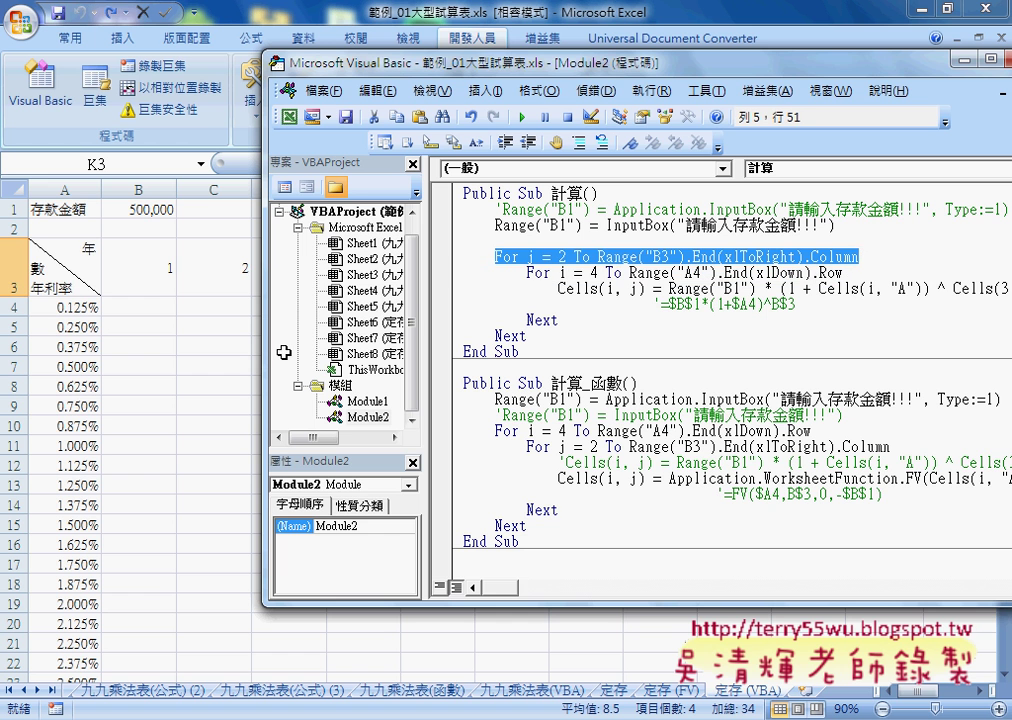
left_click(65, 466)
scroll(77, 464, "down", 2)
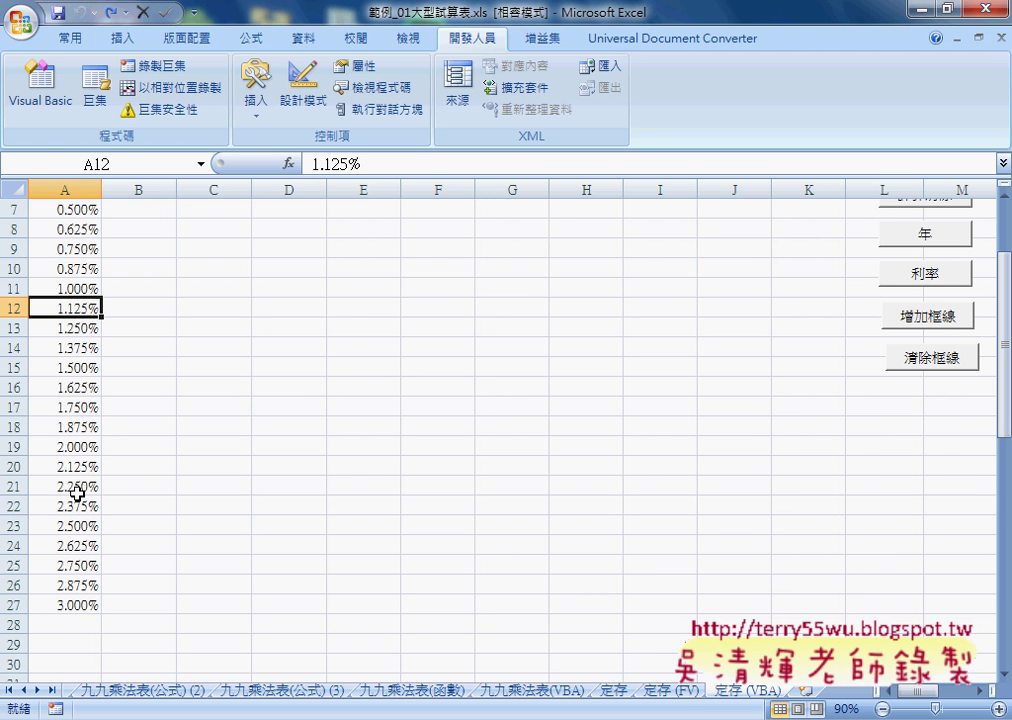
Step: Select the 2.125%–3.000% rates in A20:A27, then pick A19 and A27
left_click_drag(79, 605, 88, 468)
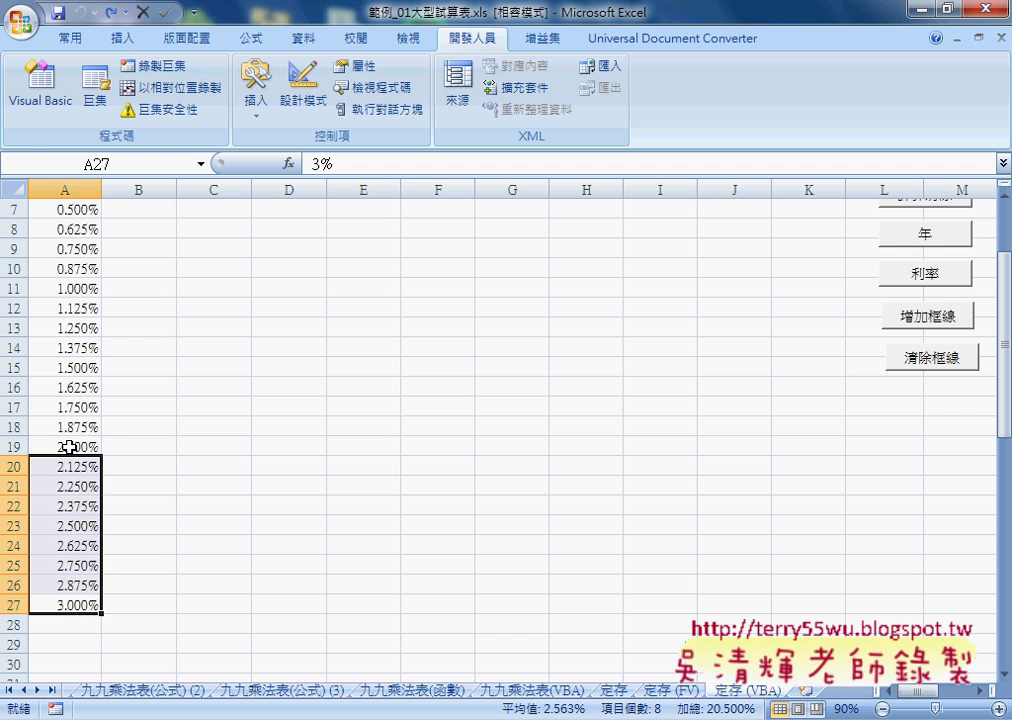
left_click(66, 447)
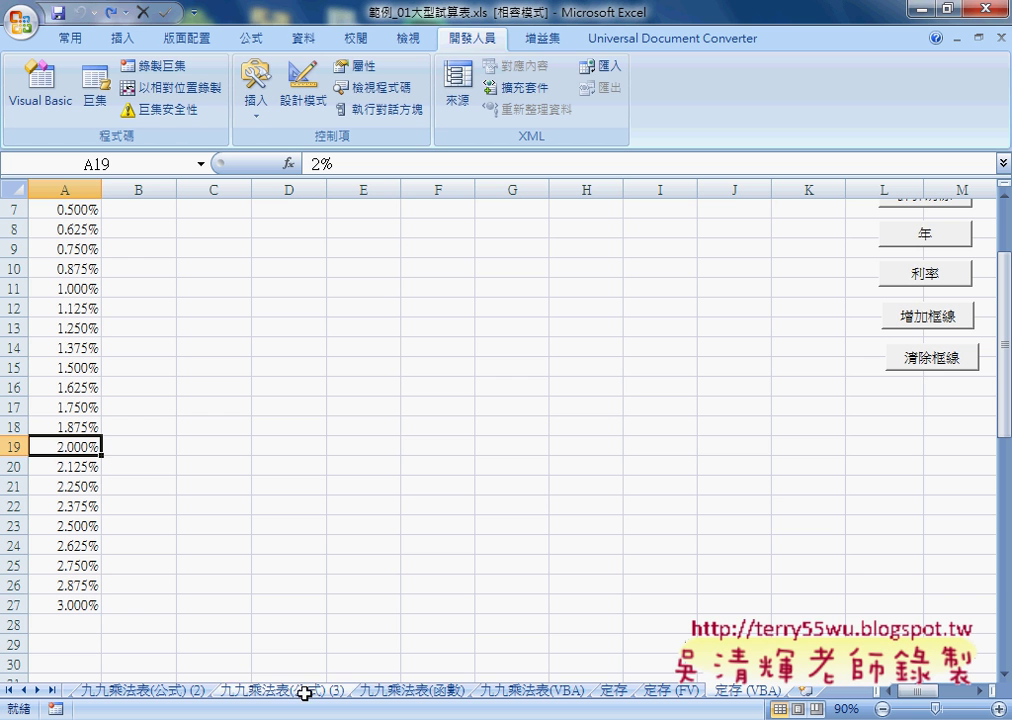
left_click(70, 605)
Step: In the VBA editor select the starting row 4 of For i = 4, then return to the sheet
key("alt+Tab")
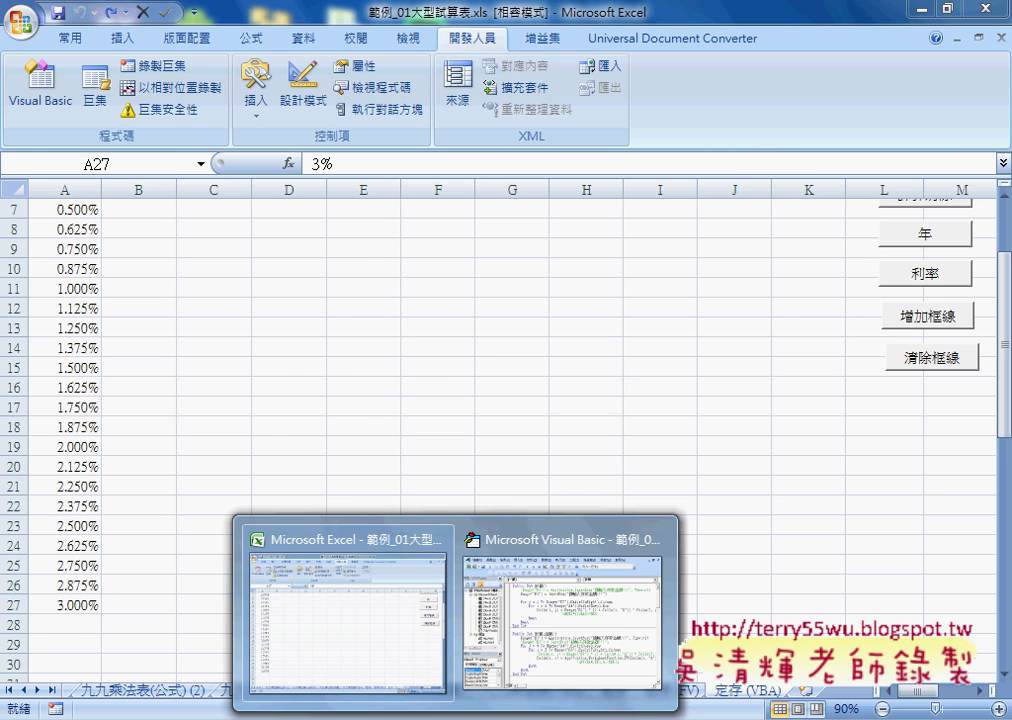
left_click(667, 272)
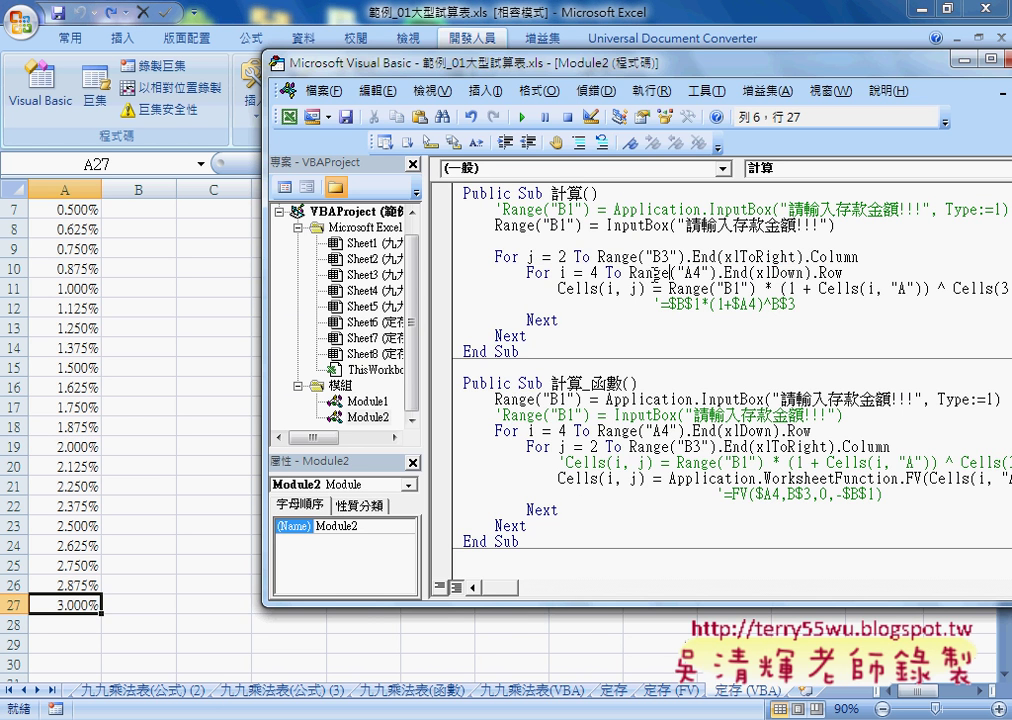
key("ctrl+Left")
key("ctrl+Left")
key("ctrl+Left")
key("Right")
key("Right")
key("Right")
key("Right")
key("shift+Right")
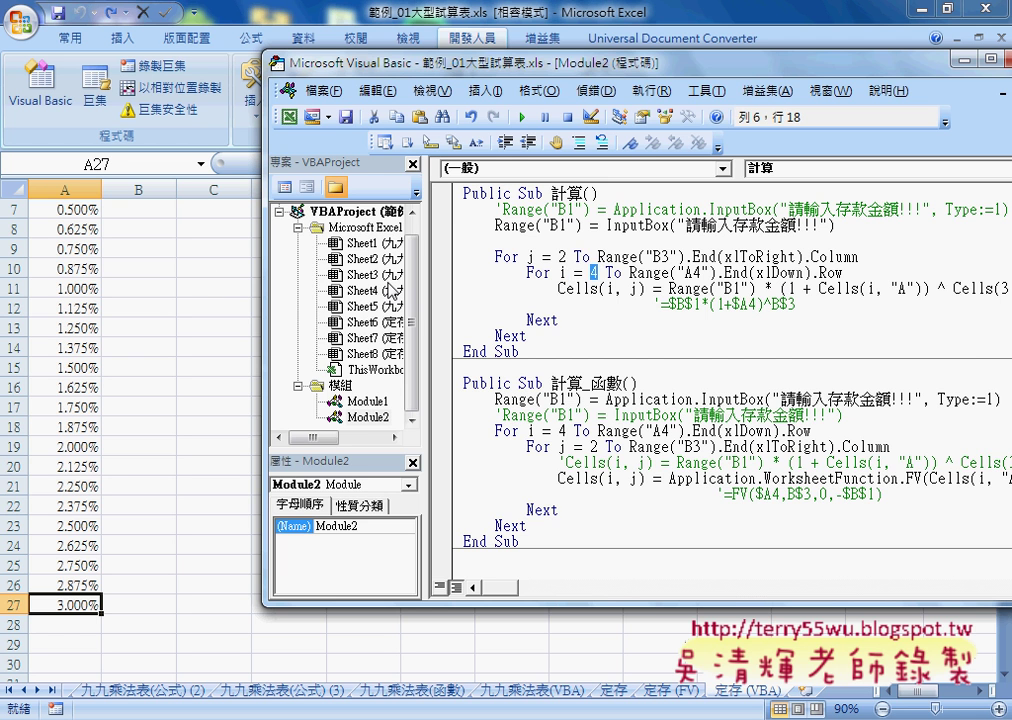
left_click(60, 328)
scroll(74, 313, "up", 2)
Step: Pick A4, then highlight Cells(i, j) and the commented formula in the editor and shift it left
left_click(74, 313)
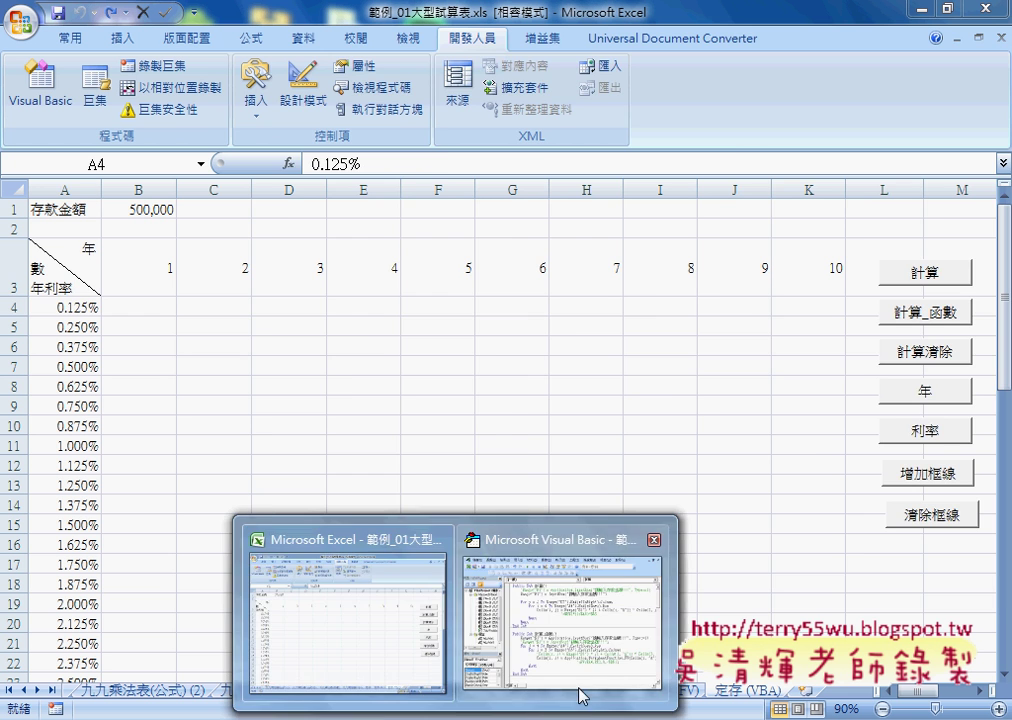
left_click(570, 600)
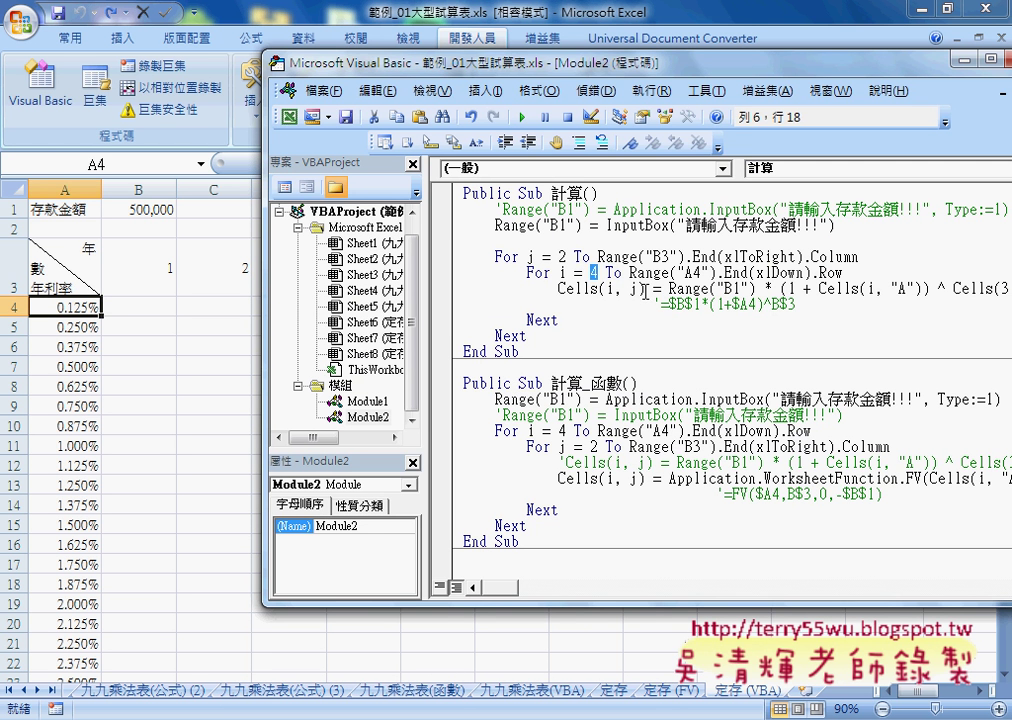
left_click_drag(645, 290, 558, 290)
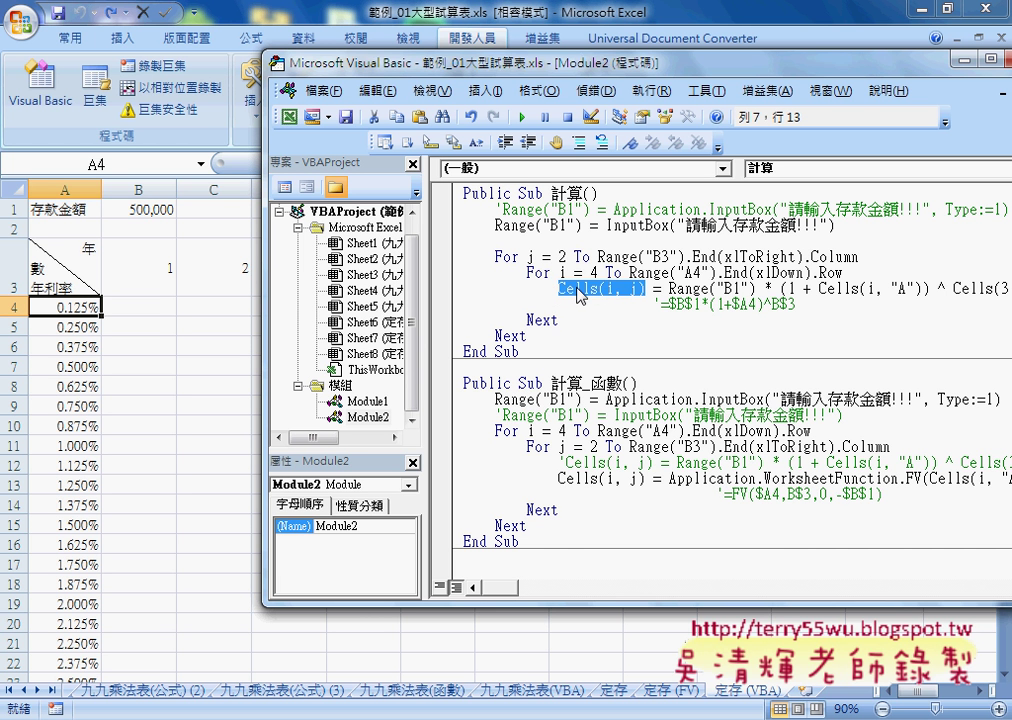
left_click_drag(669, 305, 813, 305)
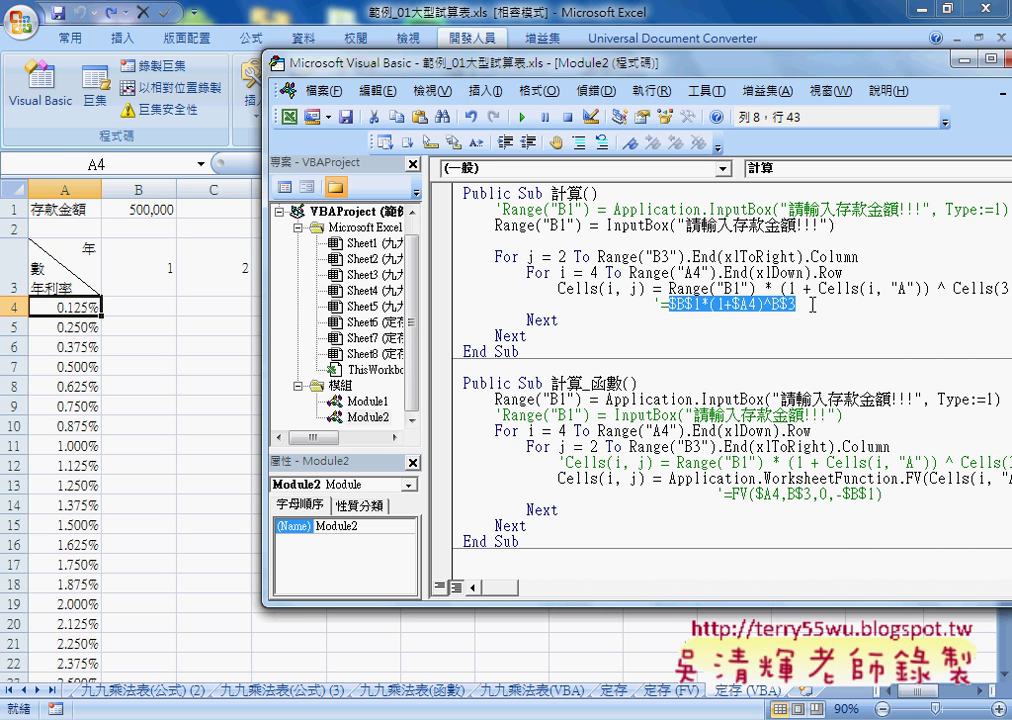
mouse_move(795, 309)
left_mouse_down()
mouse_move(740, 310)
mouse_move(703, 327)
mouse_move(745, 310)
left_mouse_up()
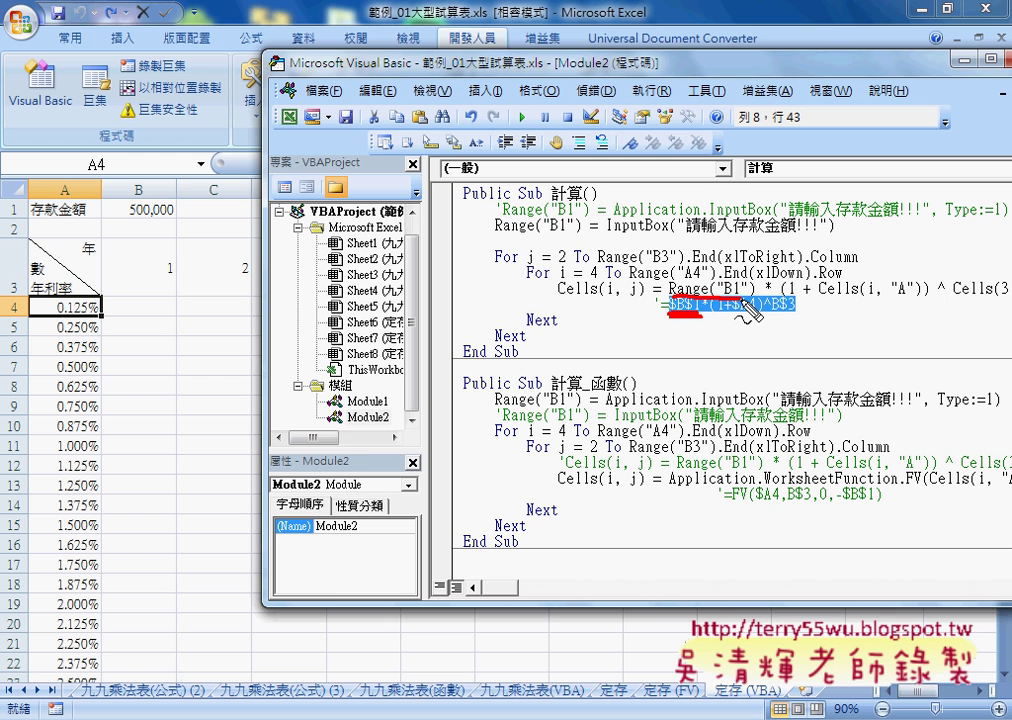
left_click_drag(745, 312, 714, 327)
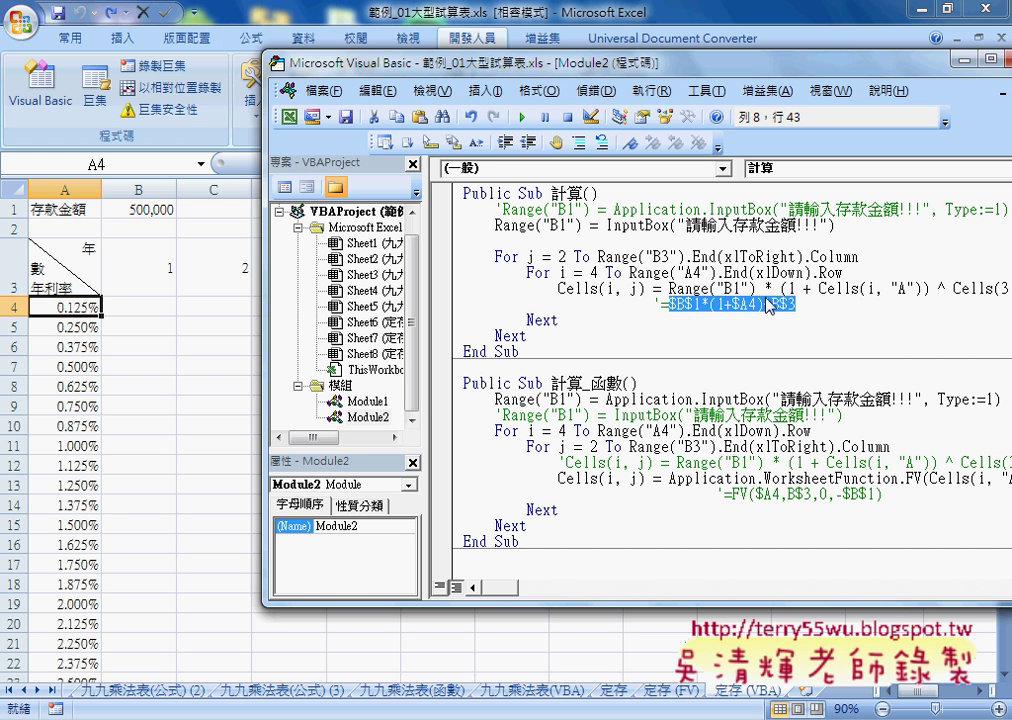
left_click_drag(598, 60, 410, 49)
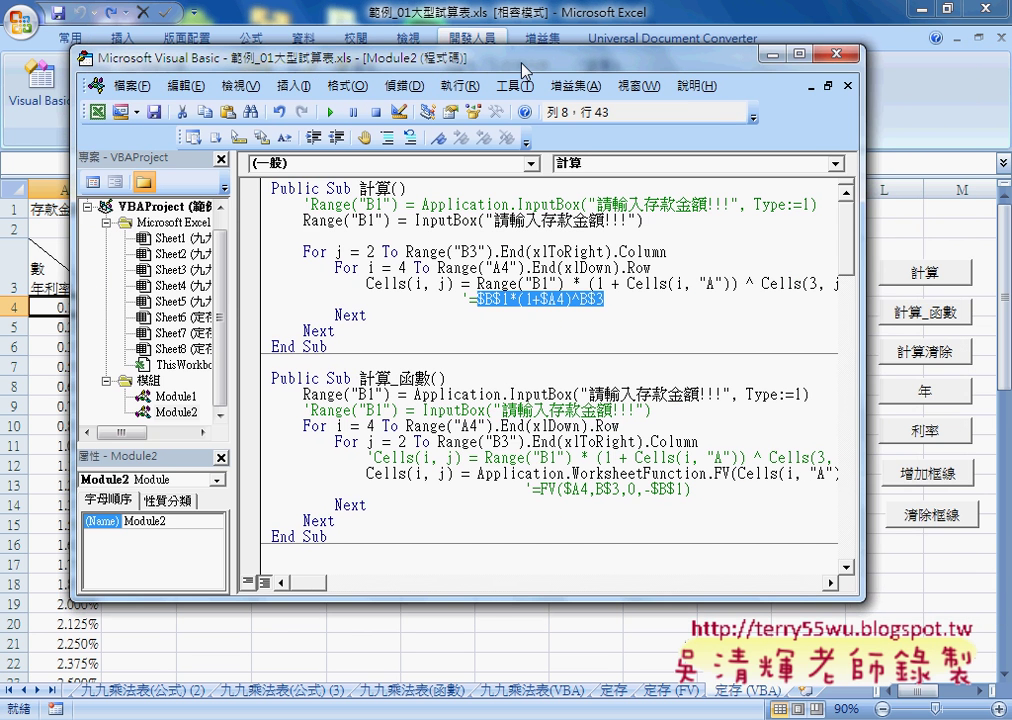
left_click_drag(860, 400, 963, 400)
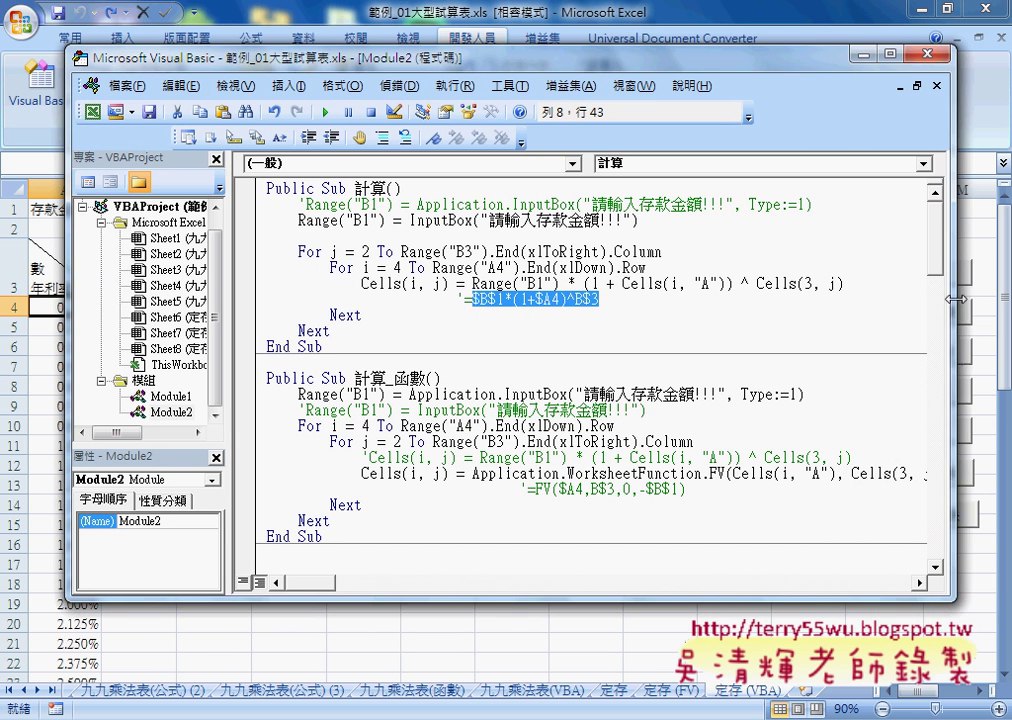
left_click(570, 300)
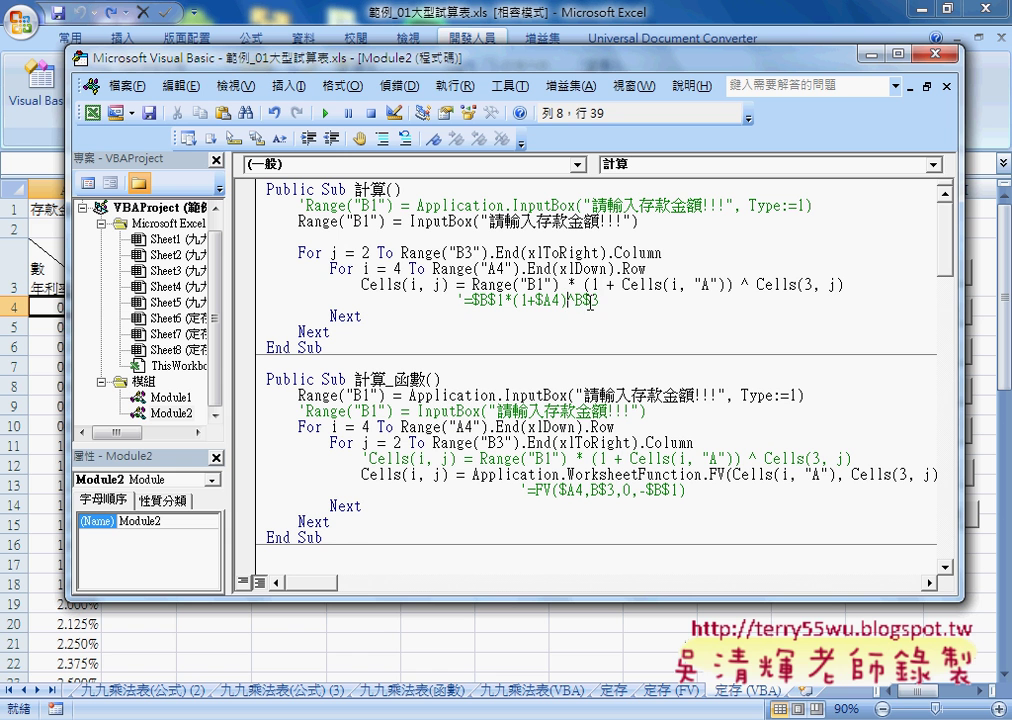
double_click(593, 285)
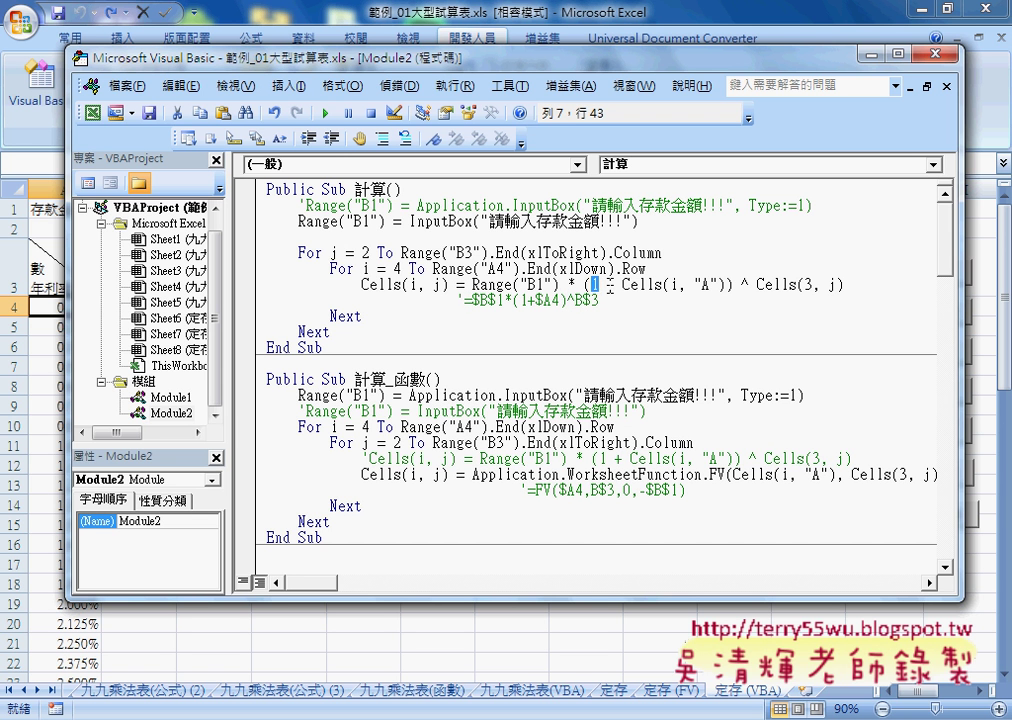
left_click_drag(540, 302, 556, 302)
left_click_drag(614, 285, 671, 285)
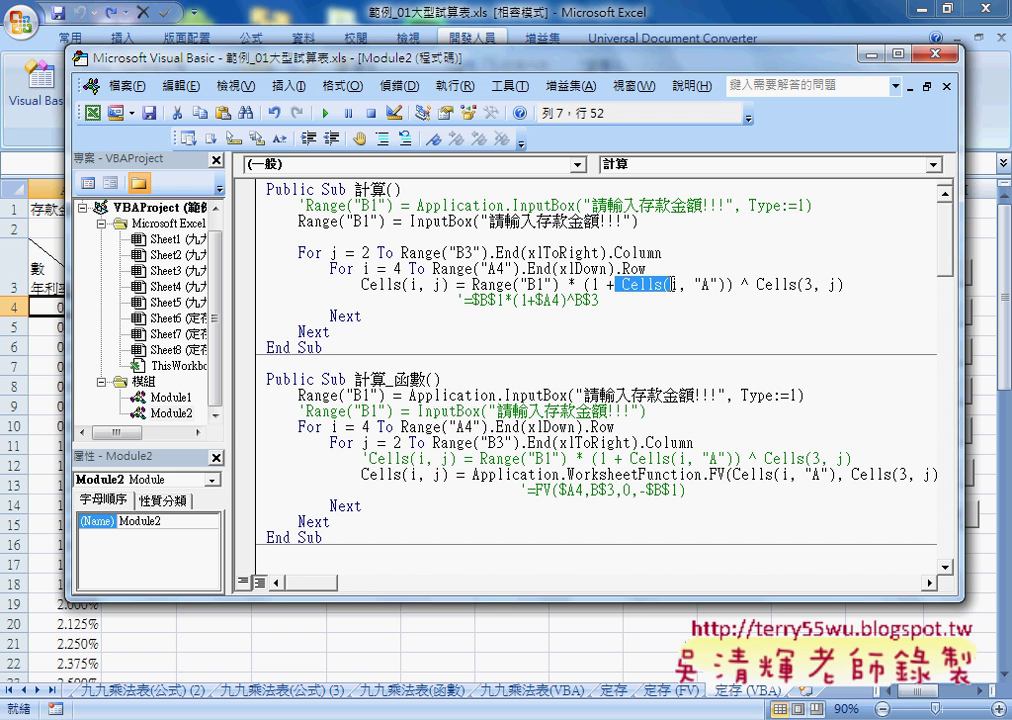
left_click(674, 285)
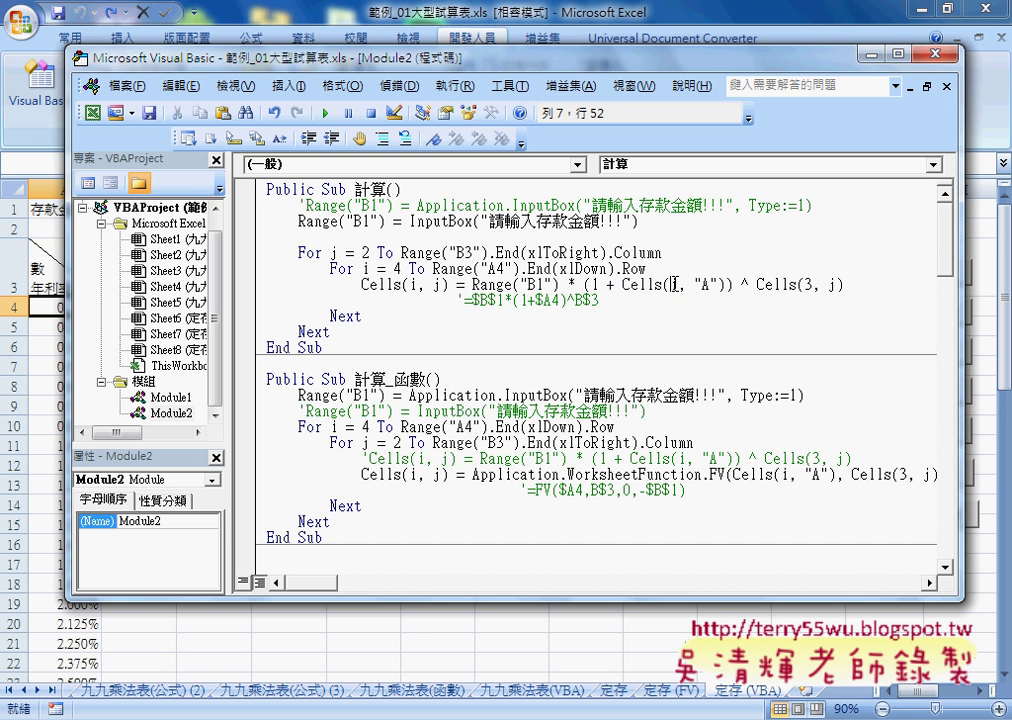
left_click_drag(562, 301, 555, 301)
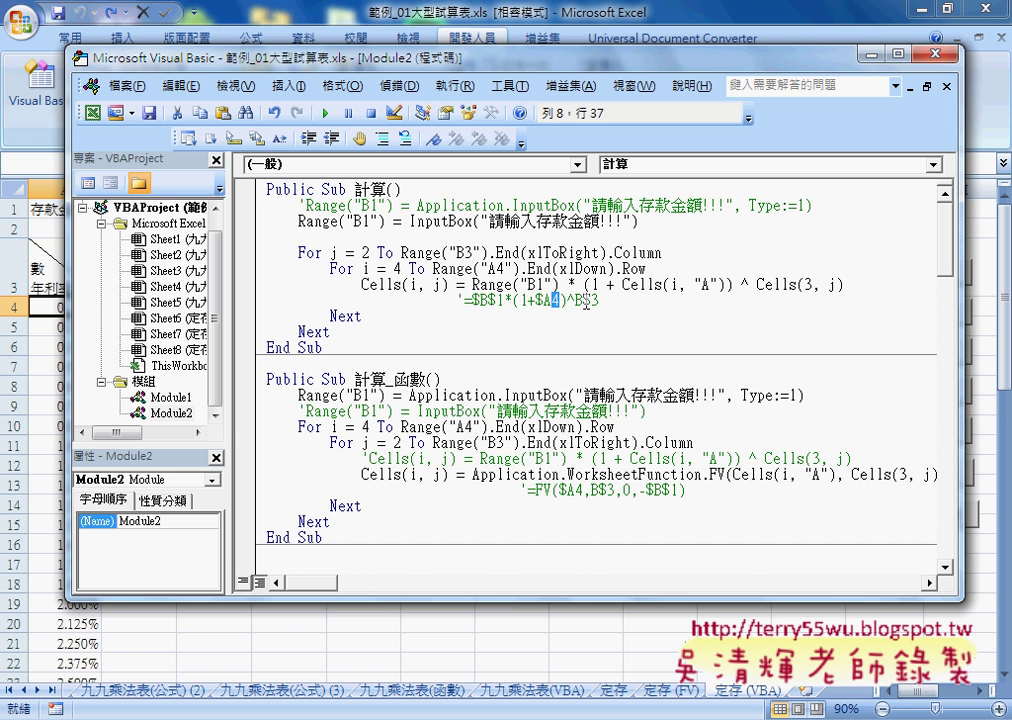
double_click(674, 285)
left_click_drag(694, 285, 717, 285)
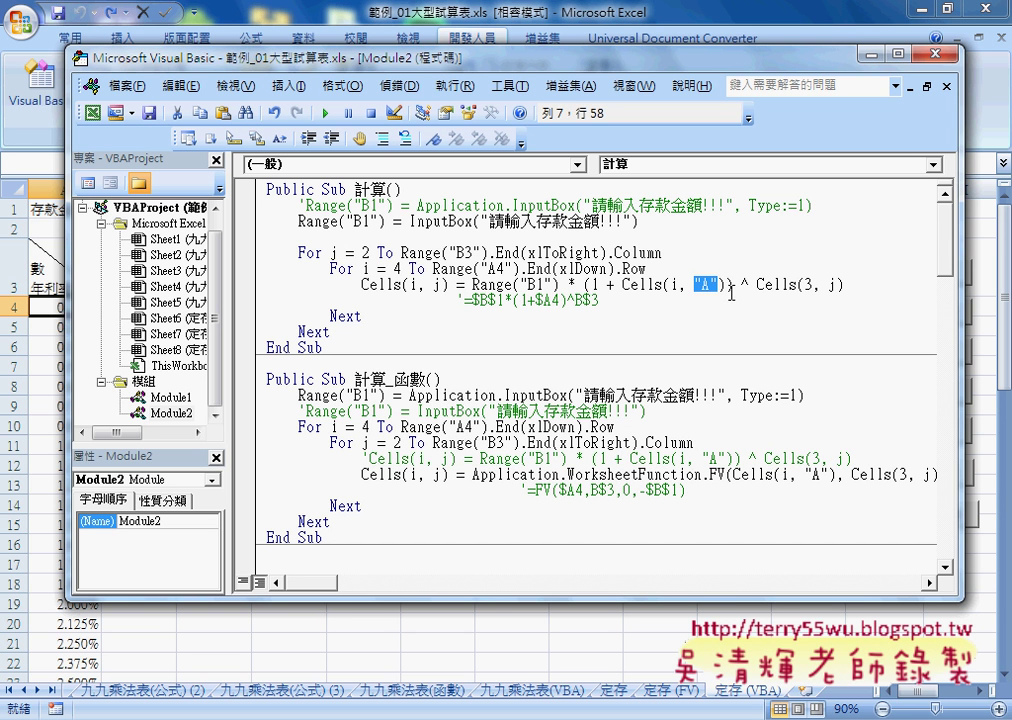
mouse_move(706, 288)
left_mouse_down()
mouse_move(716, 300)
mouse_move(552, 318)
mouse_move(745, 308)
mouse_move(750, 293)
left_mouse_up()
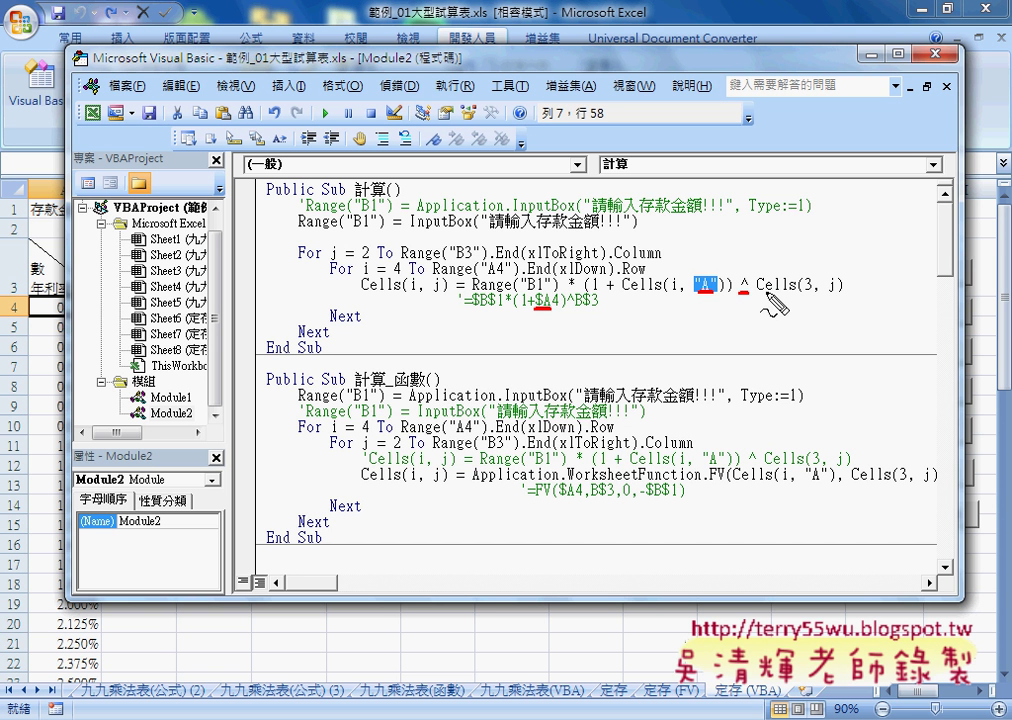
left_click_drag(758, 293, 812, 293)
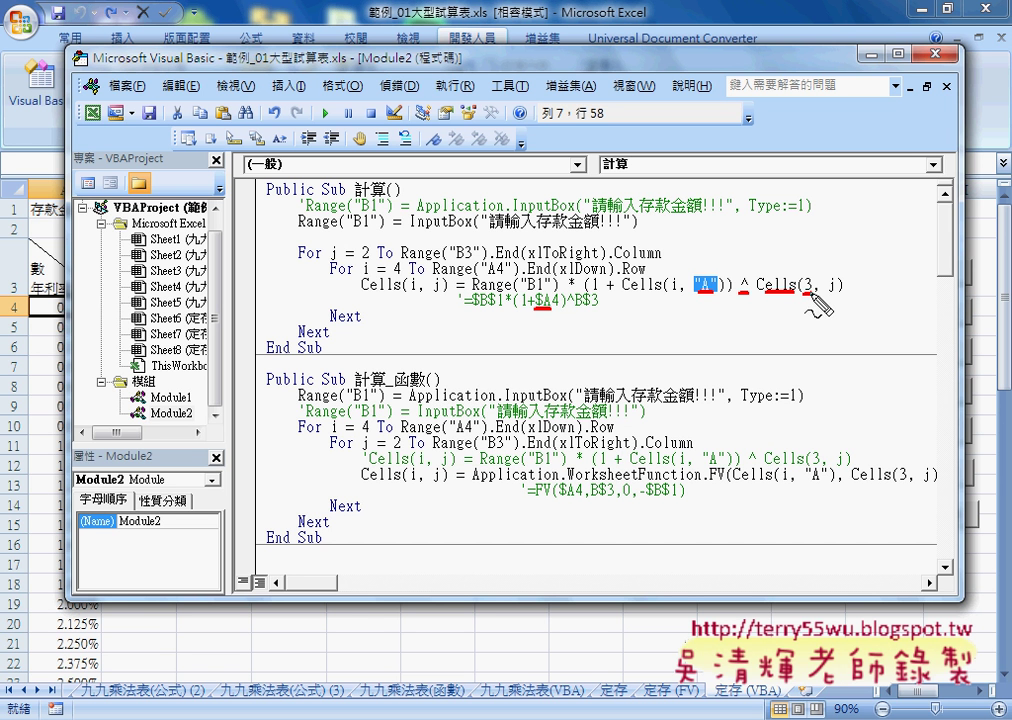
left_click_drag(584, 309, 605, 309)
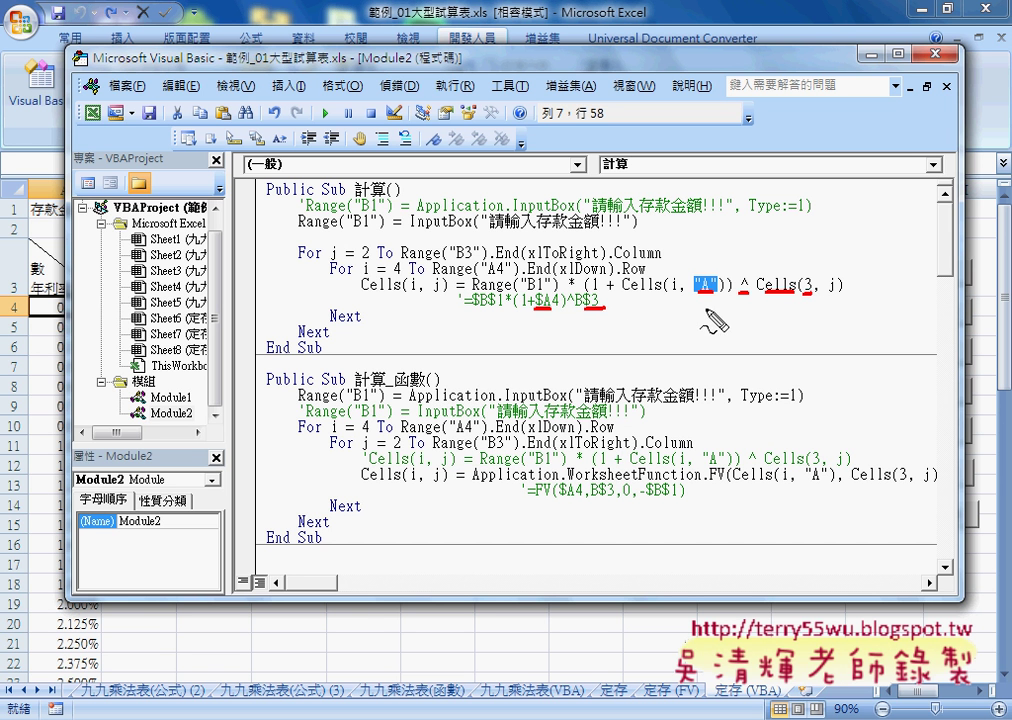
left_click_drag(811, 274, 815, 295)
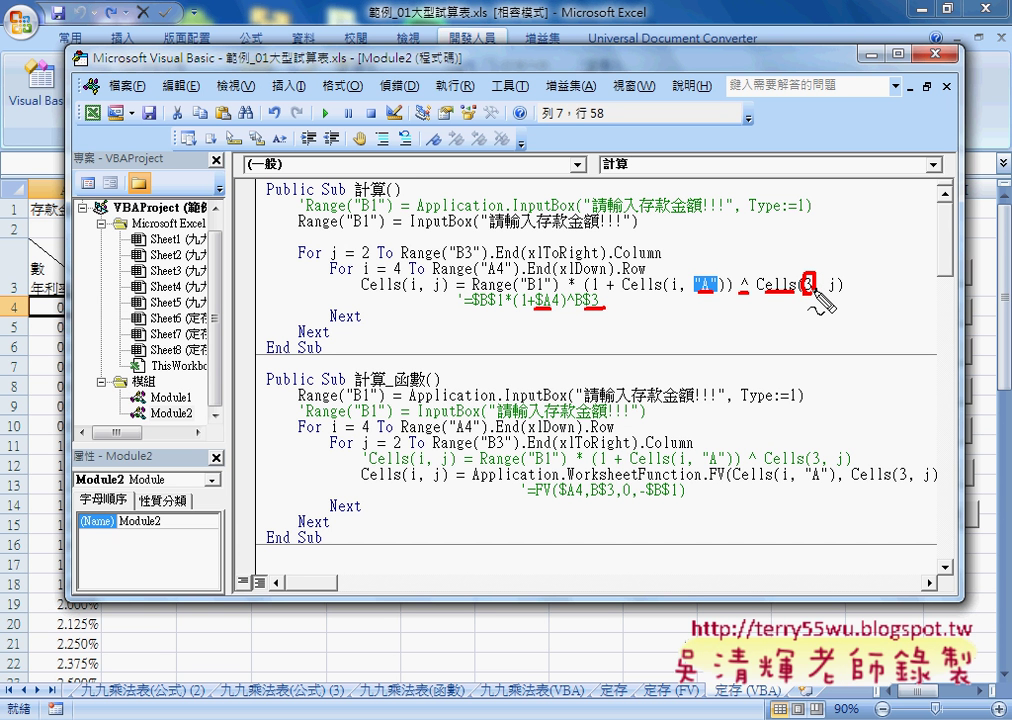
left_click_drag(824, 297, 831, 299)
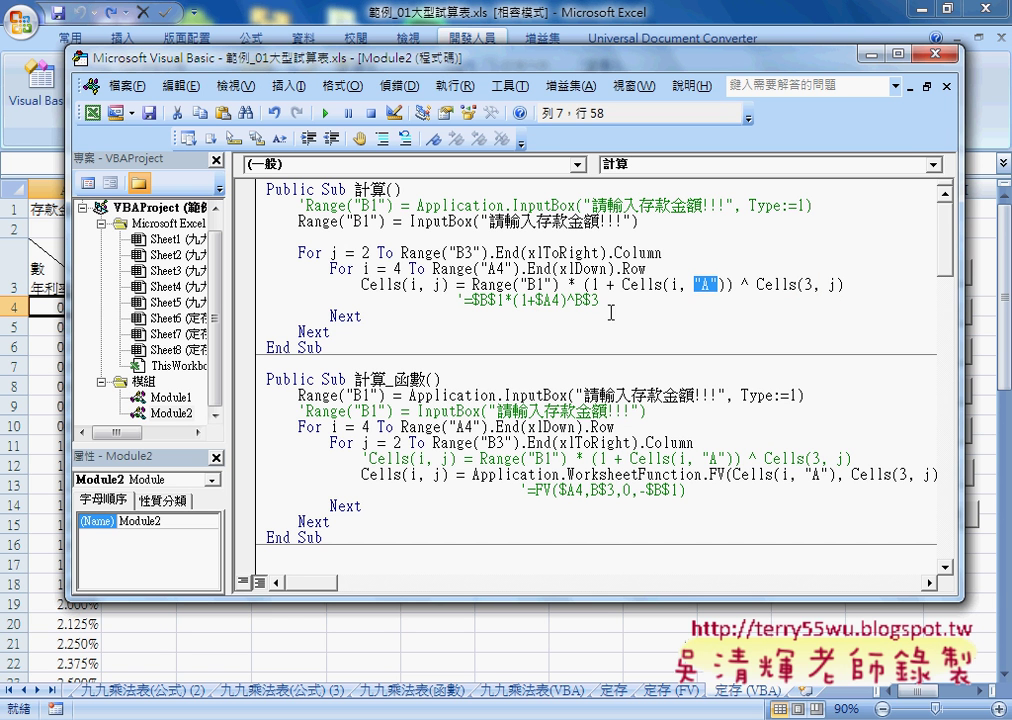
Step: Select the =$B$1*(1+$A4)^B$3 comment and the compound-interest expression on line 7
left_click(466, 302)
left_click_drag(466, 302, 599, 302)
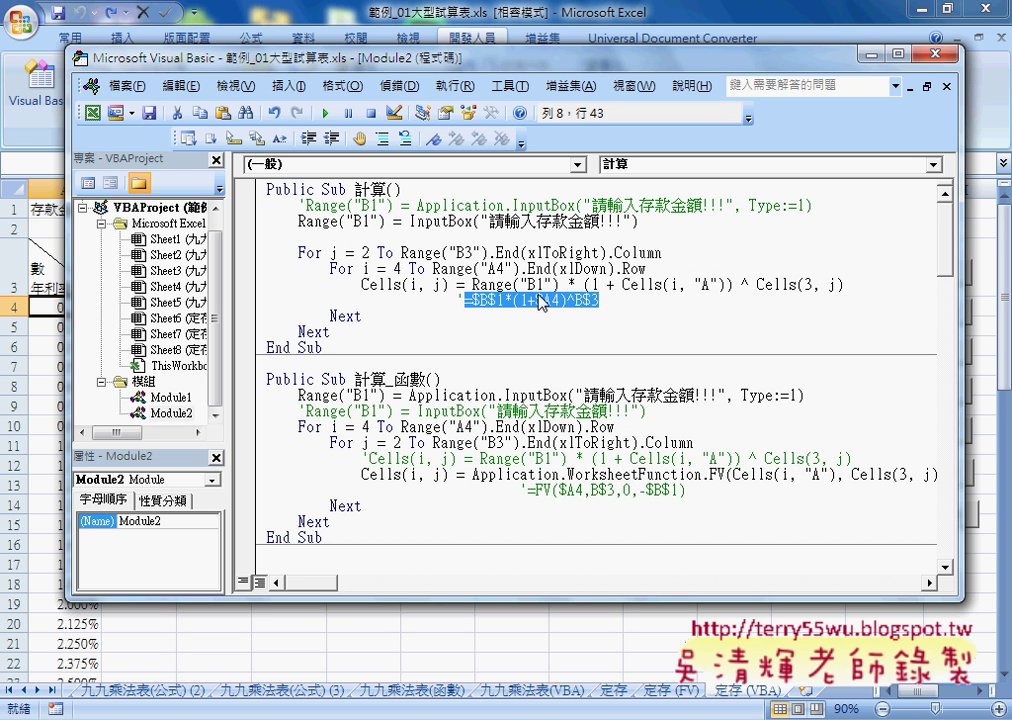
left_click_drag(472, 285, 853, 285)
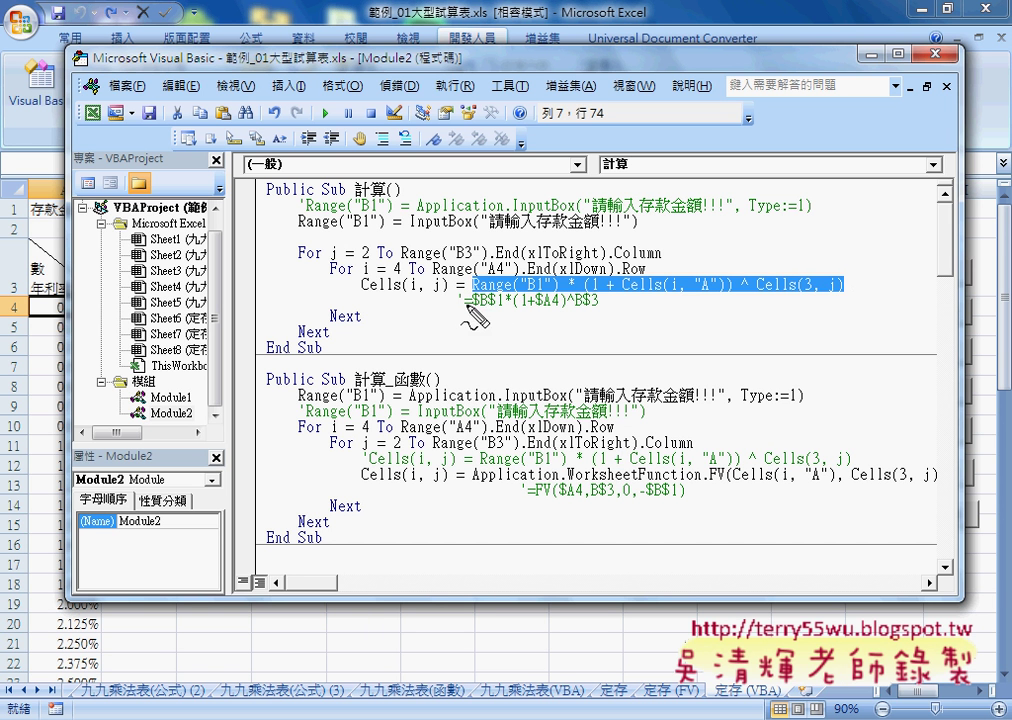
Step: Underline $B$1, Cells, $A4 and Cells(3, j) with the pen, clear the ink, and return to the worksheet
left_click_drag(474, 310, 502, 309)
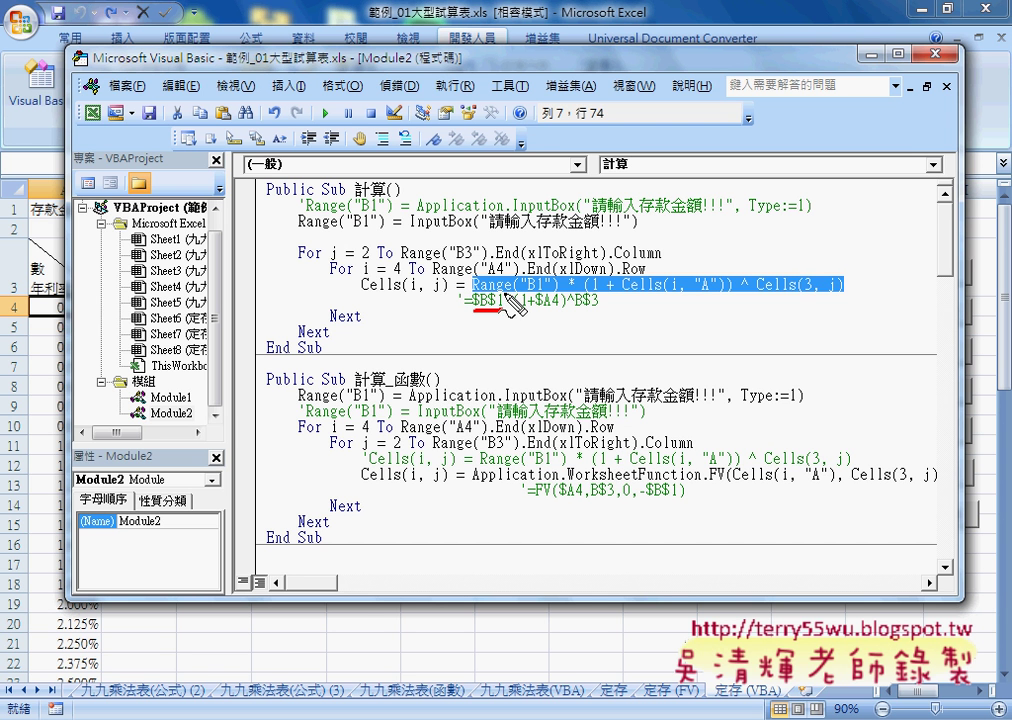
left_click_drag(632, 292, 716, 292)
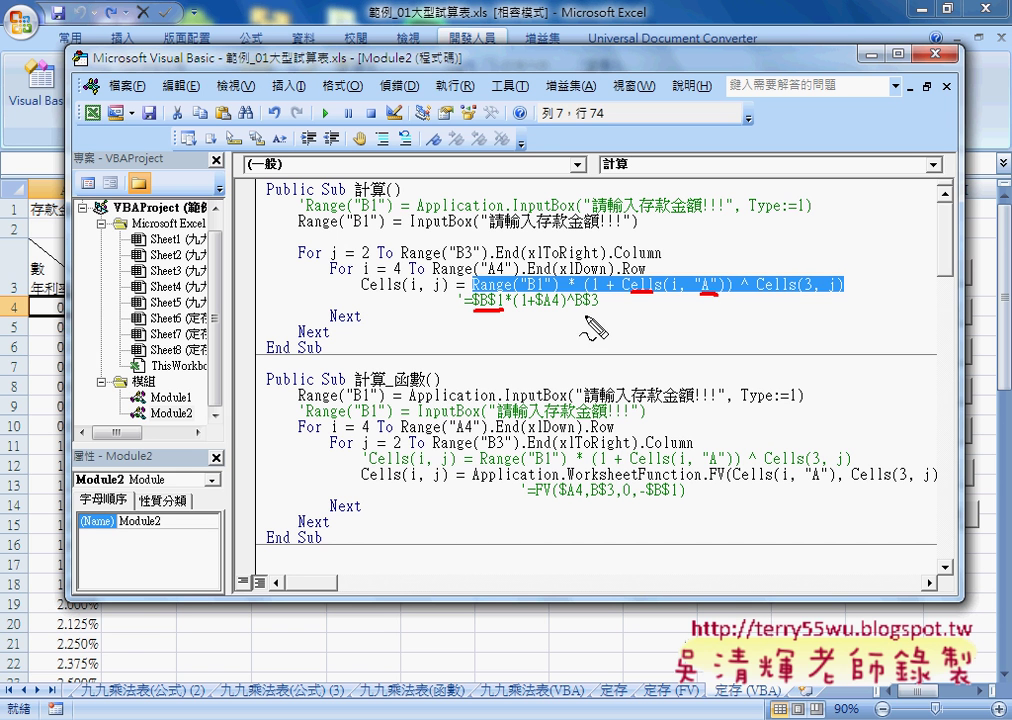
left_click_drag(537, 310, 552, 309)
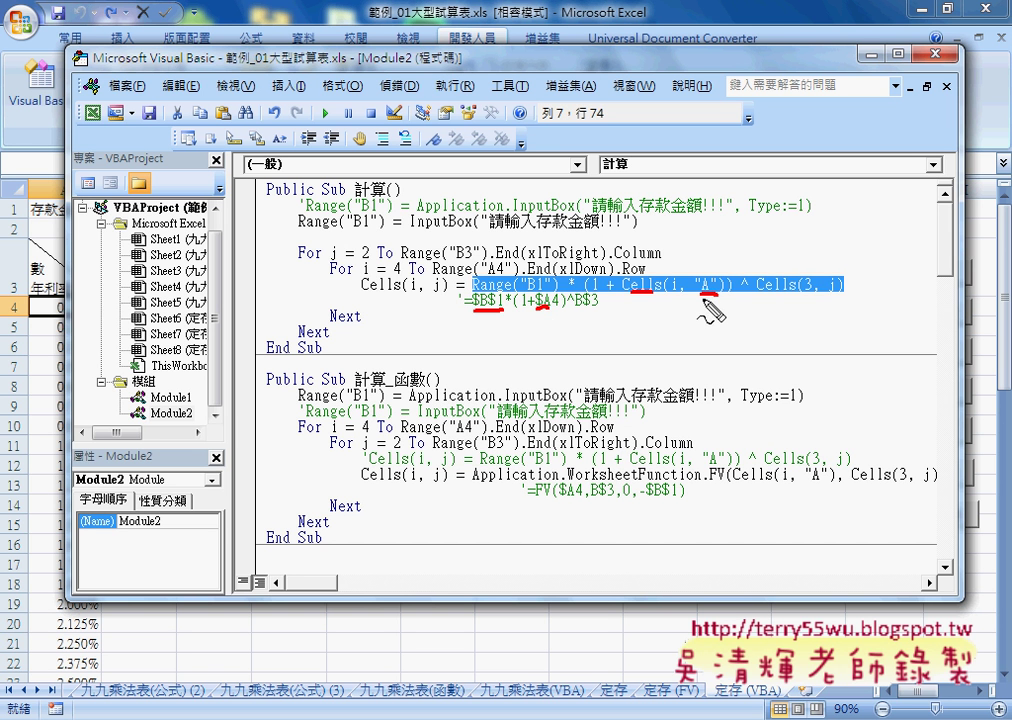
left_click_drag(807, 296, 821, 296)
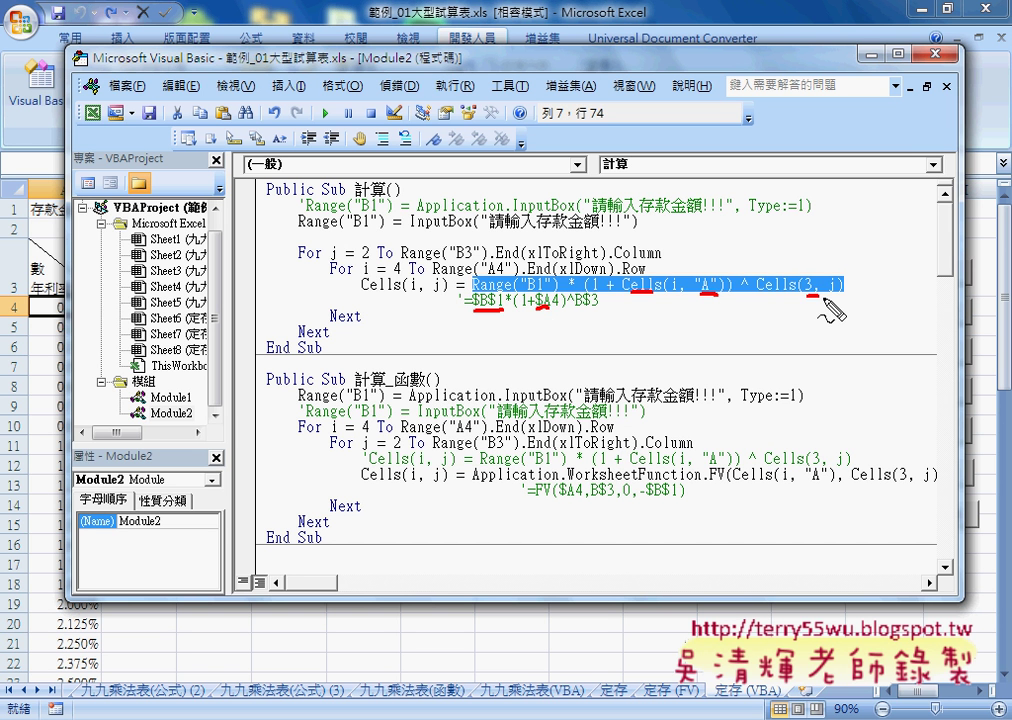
key("Escape")
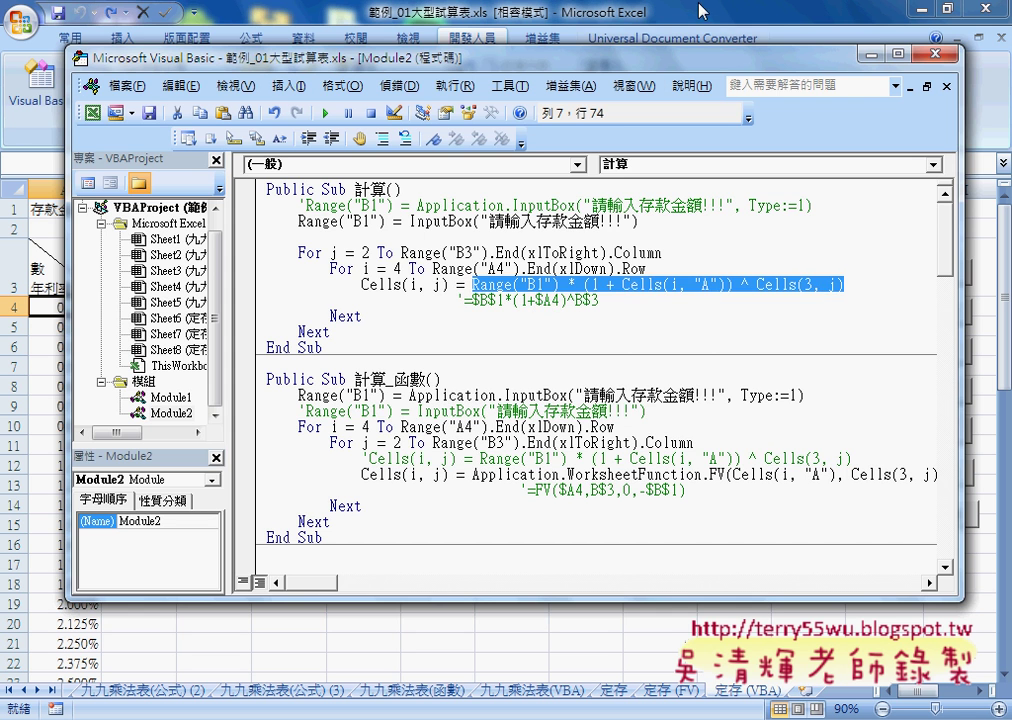
left_click(702, 12)
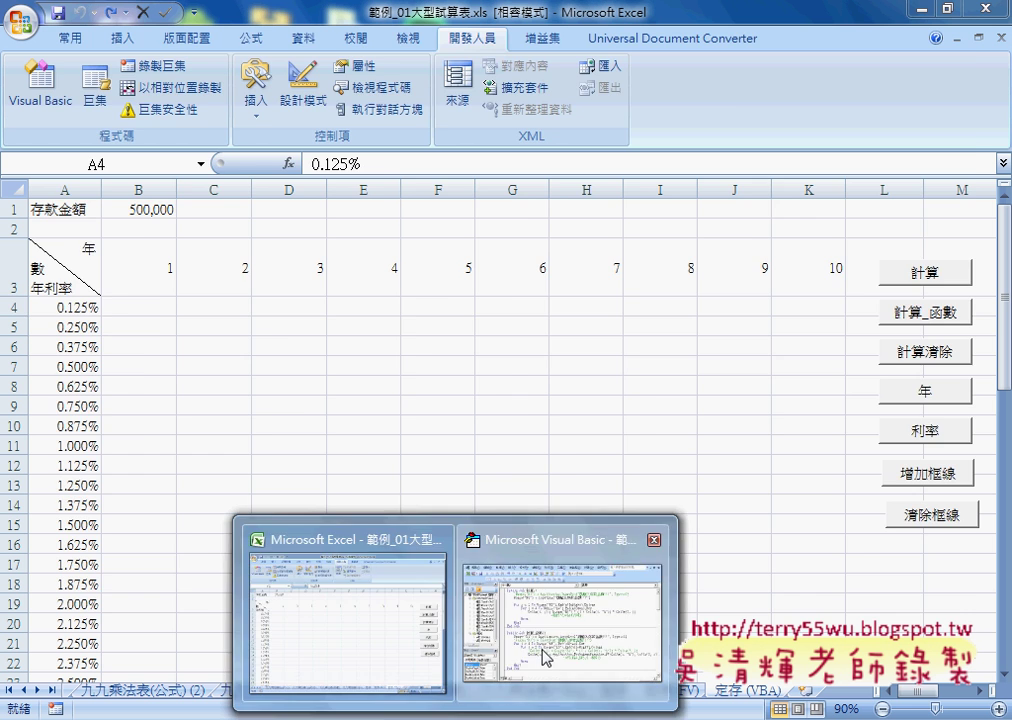
Step: Set a breakpoint on the 計算 macro's InputBox line and return to the worksheet
left_click(545, 655)
left_click(244, 173)
left_click_drag(458, 26, 460, 76)
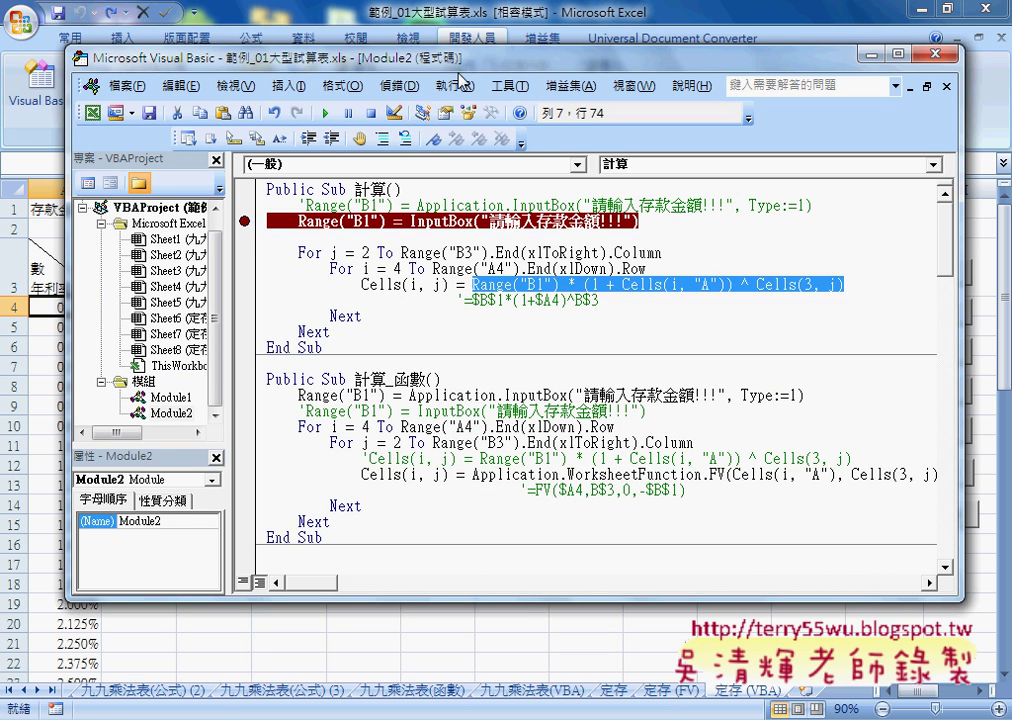
left_click(524, 18)
Step: Run 計算 with a 5000000 deposit, resume to fill the table, and remove the breakpoint
left_click(886, 210)
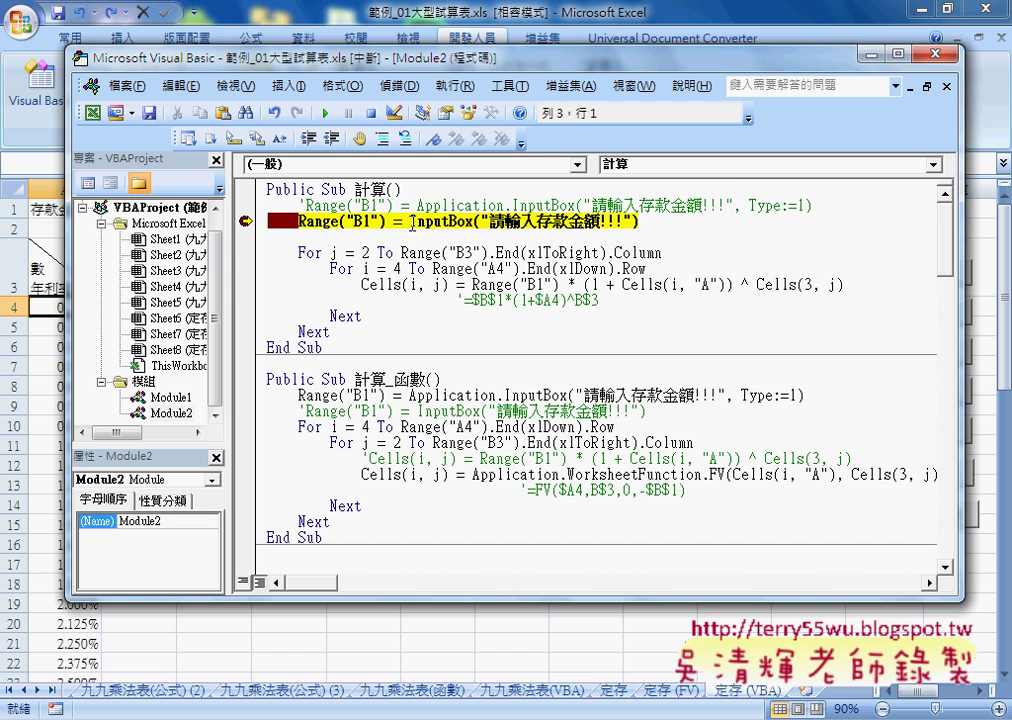
key("F5")
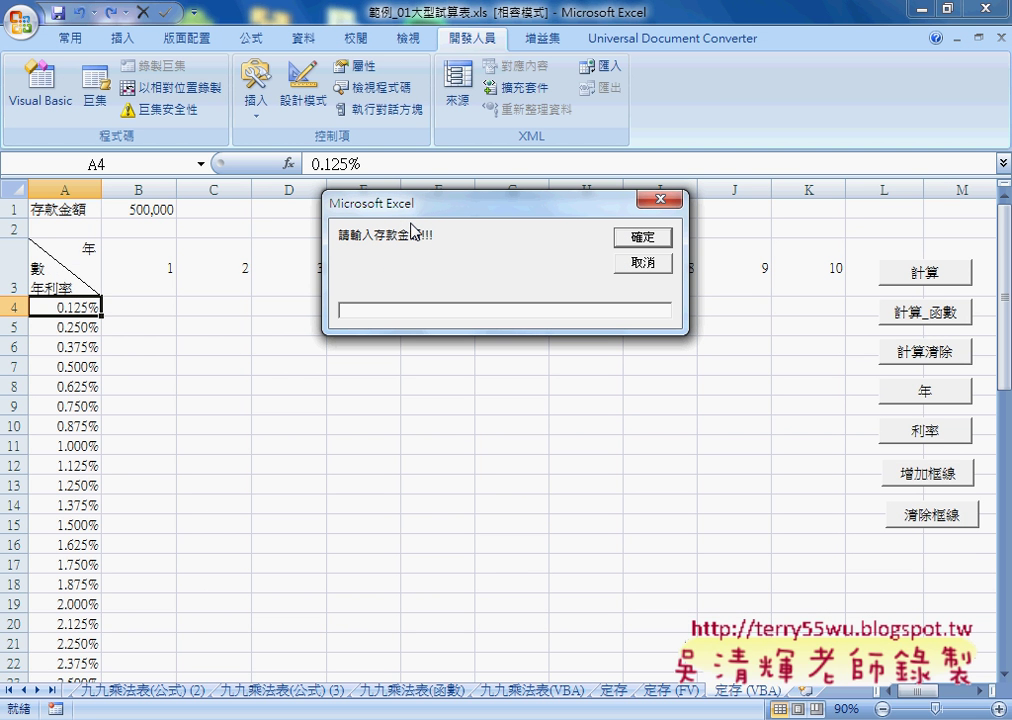
type("500")
type("0000")
left_click(643, 237)
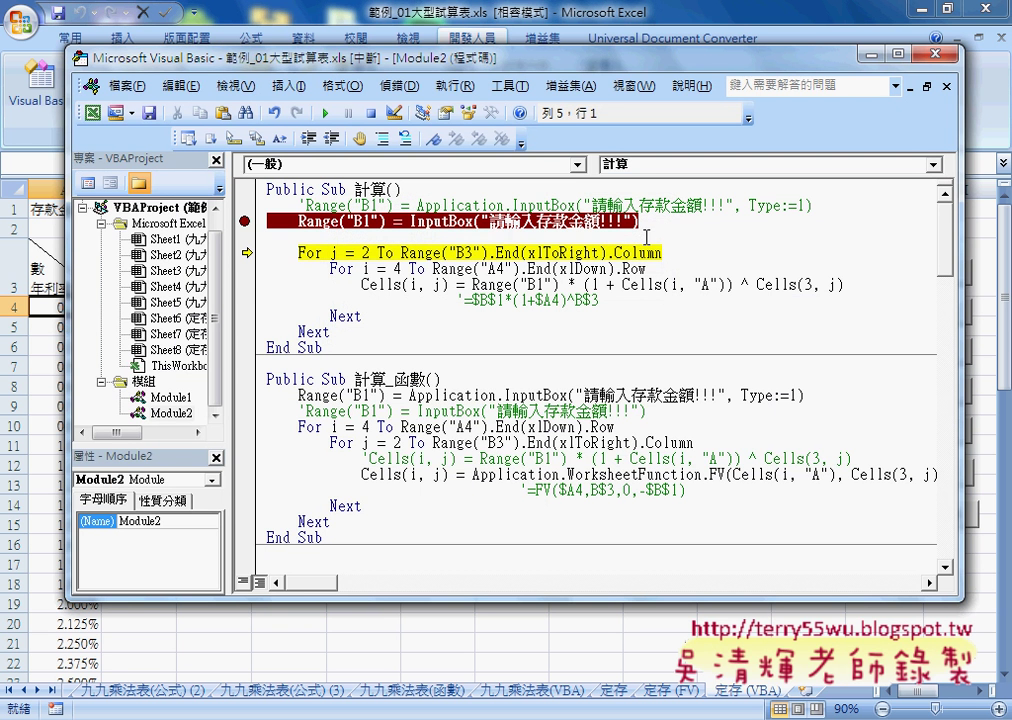
left_click_drag(262, 60, 441, 138)
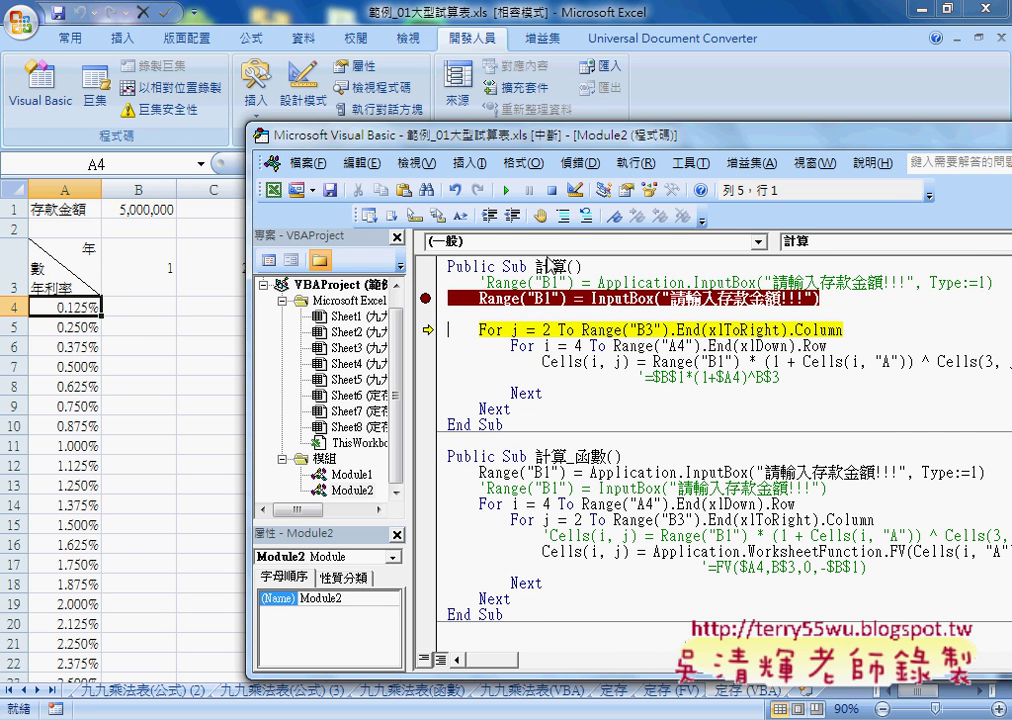
left_click(507, 192)
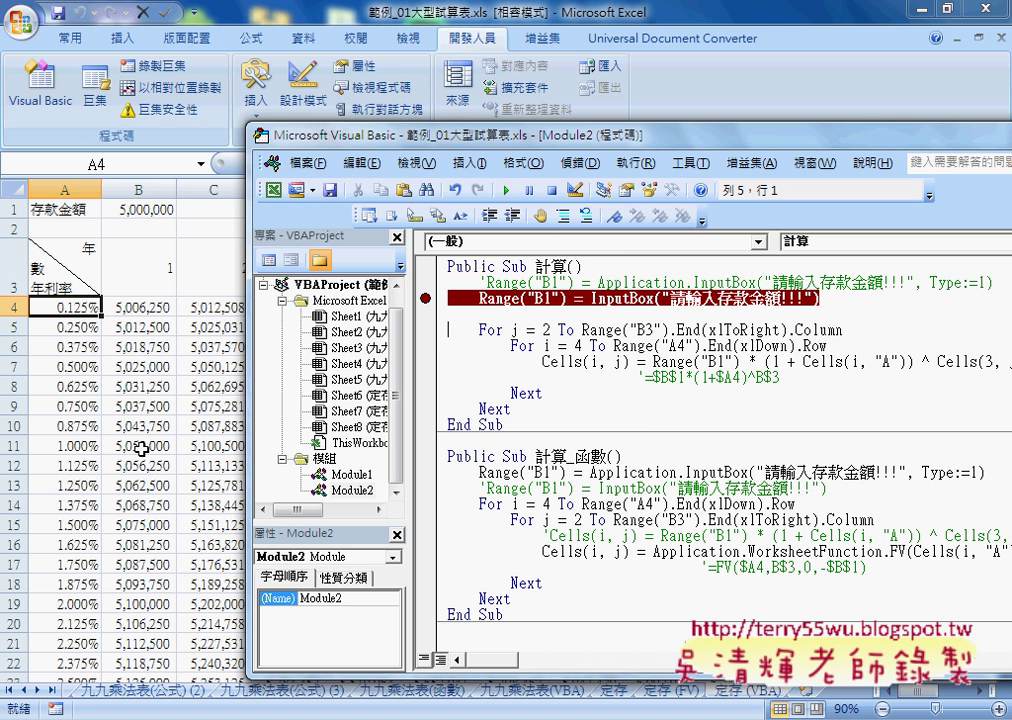
left_click(425, 298)
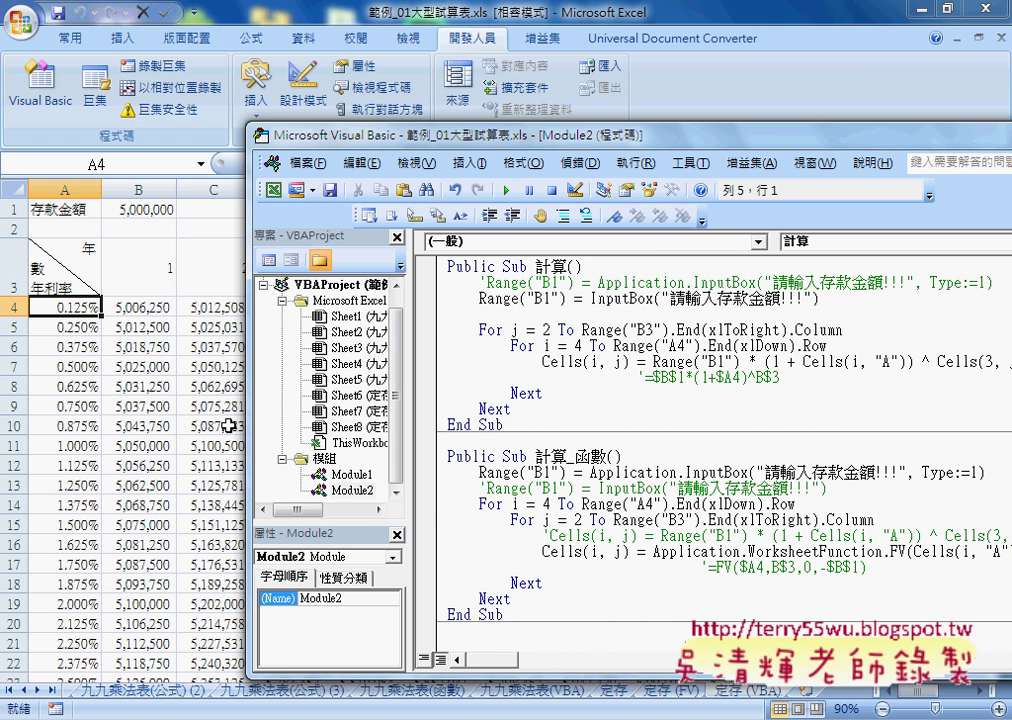
Step: Rerun 計算 with 五十萬 as the deposit, debug the resulting type-mismatch error, and reset the macro
left_click(228, 410)
left_click(925, 272)
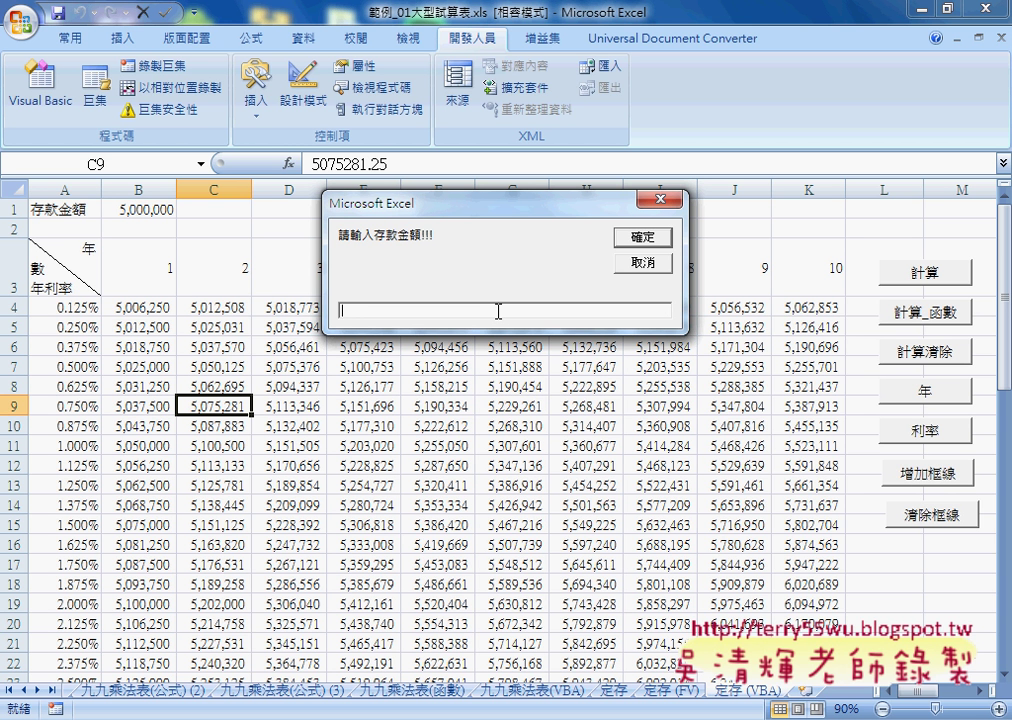
type("x")
key("BackSpace")
type("50")
key("BackSpace")
key("BackSpace")
type("五")
type("十")
type("萬")
key("Return")
left_click(655, 236)
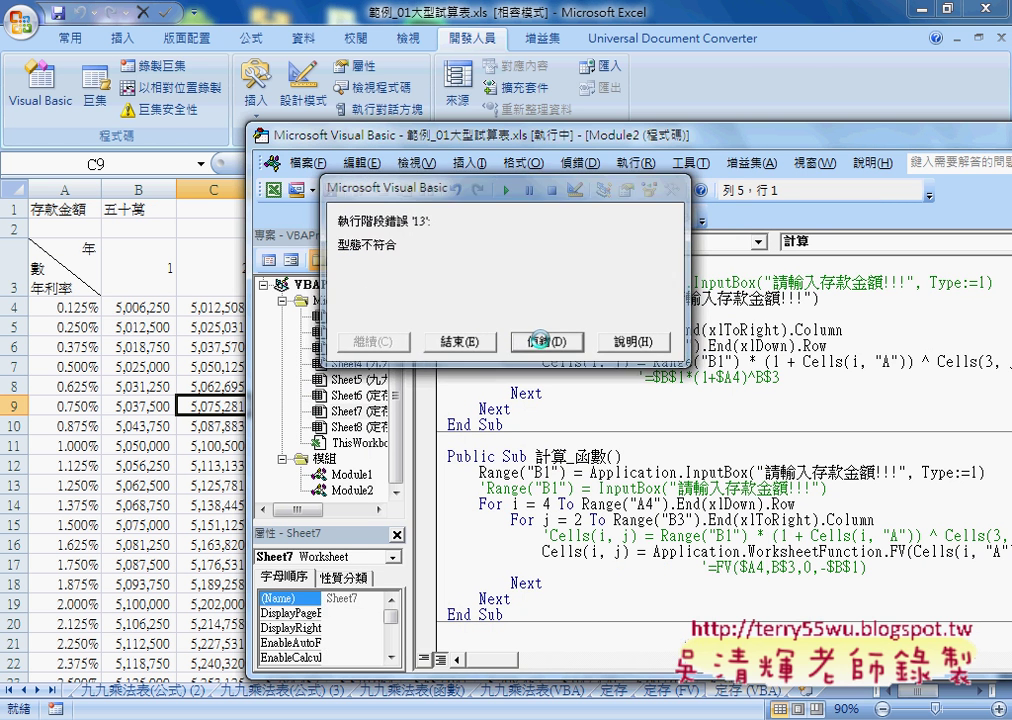
left_click(572, 333)
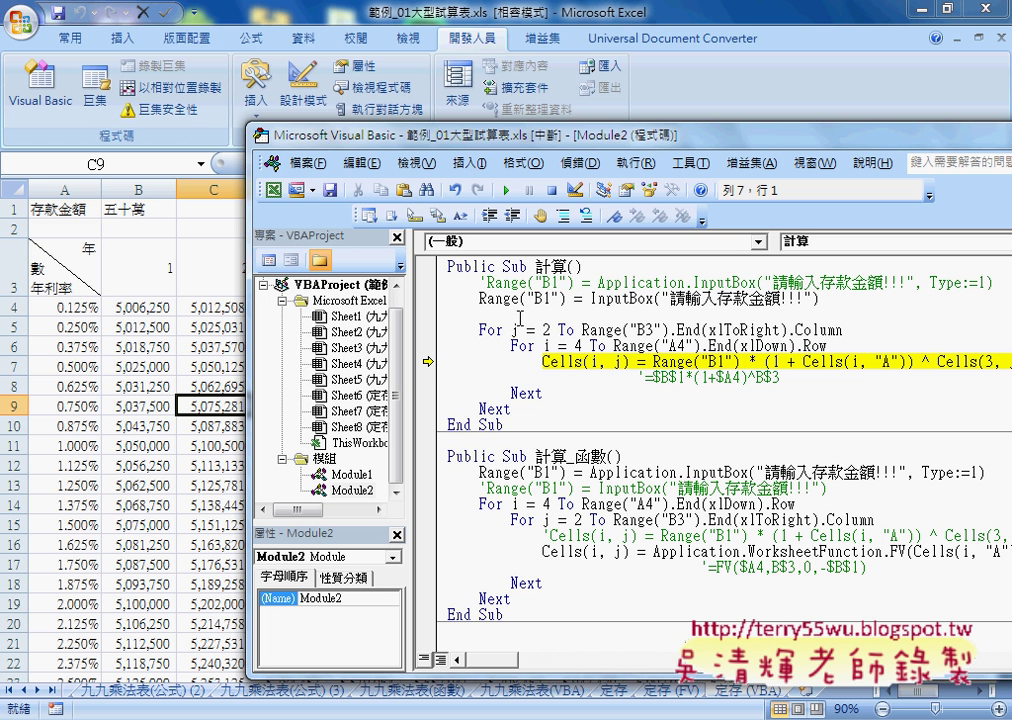
mouse_move(663, 364)
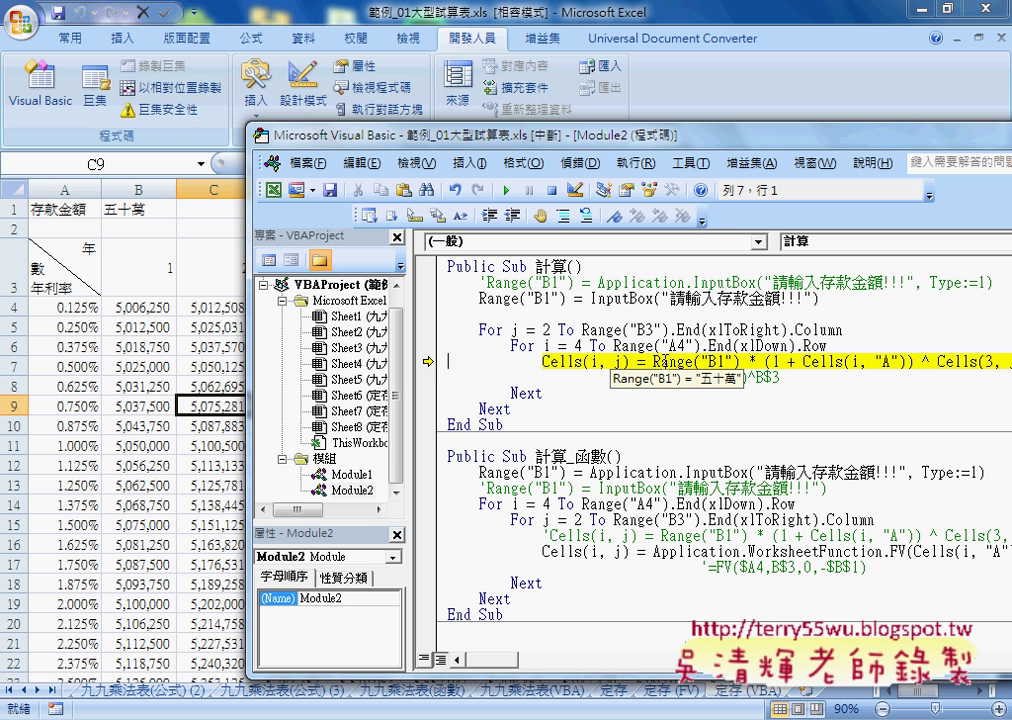
left_click(551, 190)
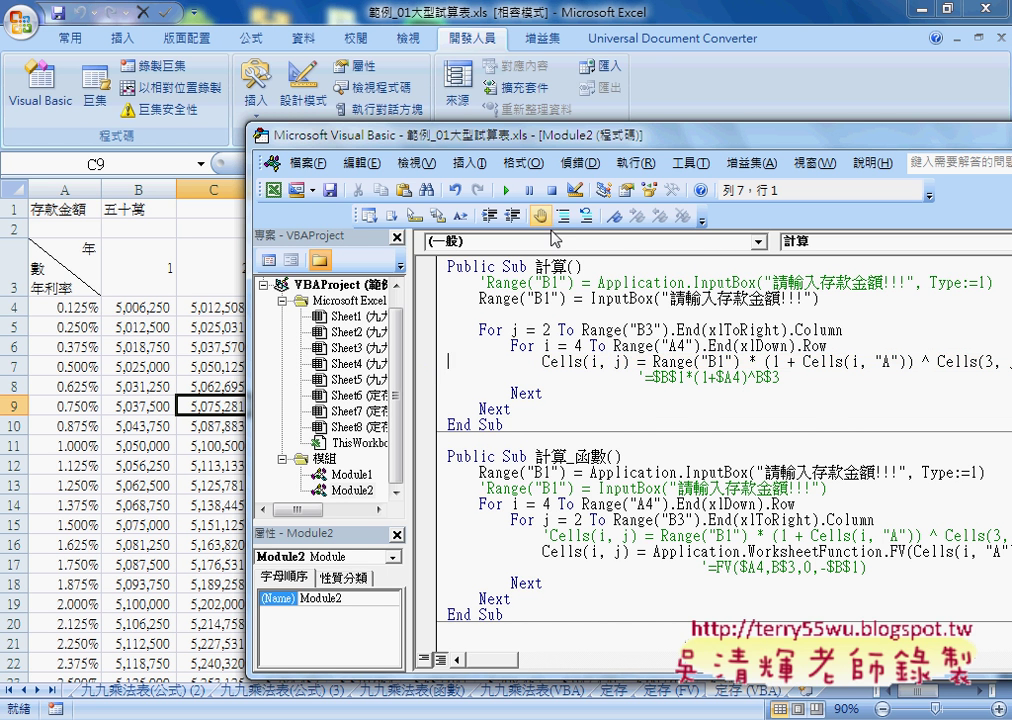
Step: Clear the 五十萬 text from B1 and open the macro code assigned to the 計算 button
left_click(538, 77)
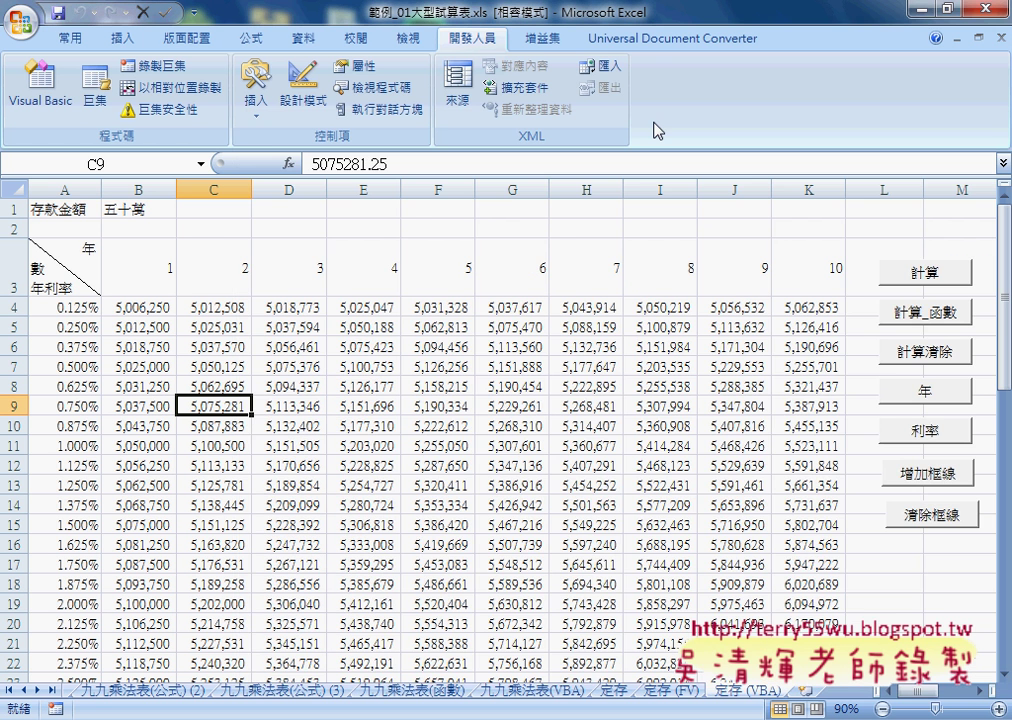
left_click(150, 209)
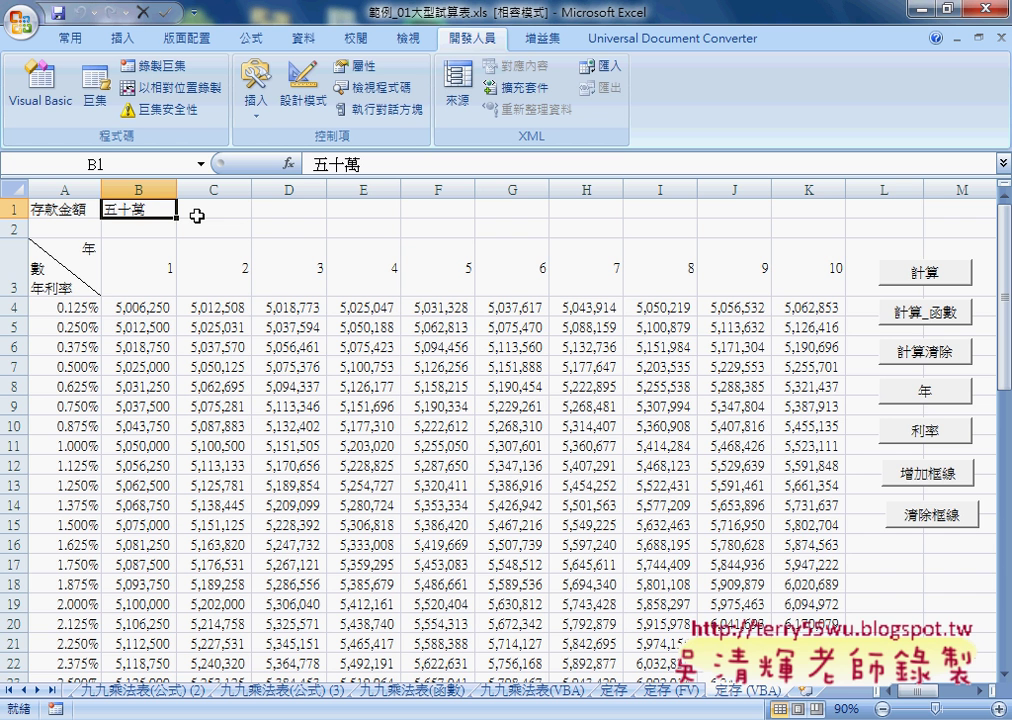
key("Delete")
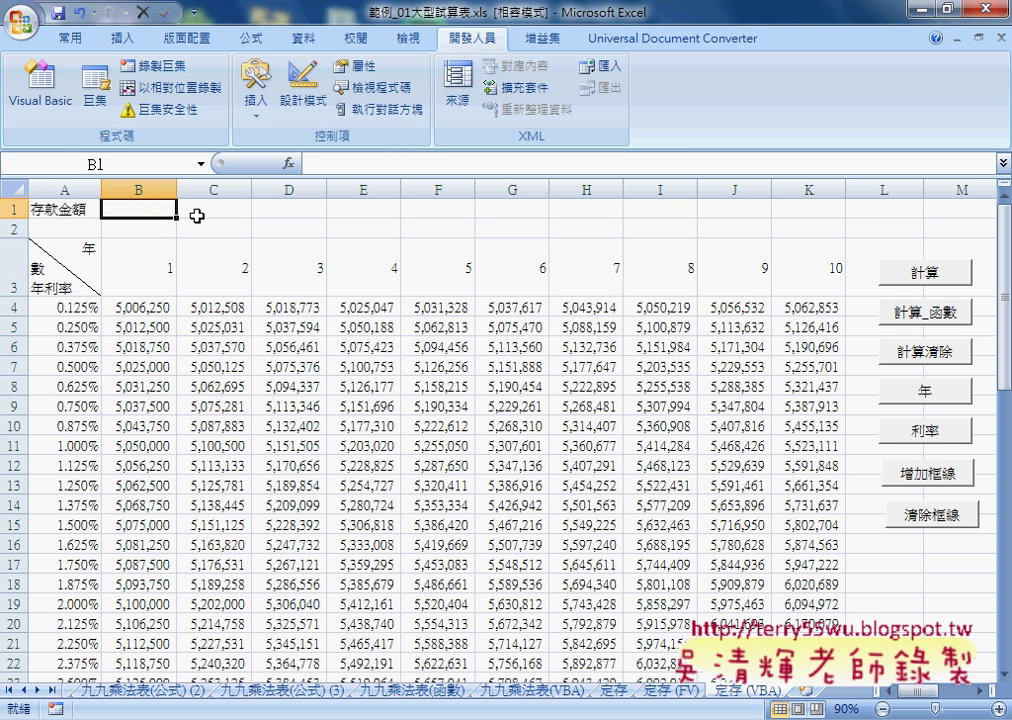
right_click(900, 270)
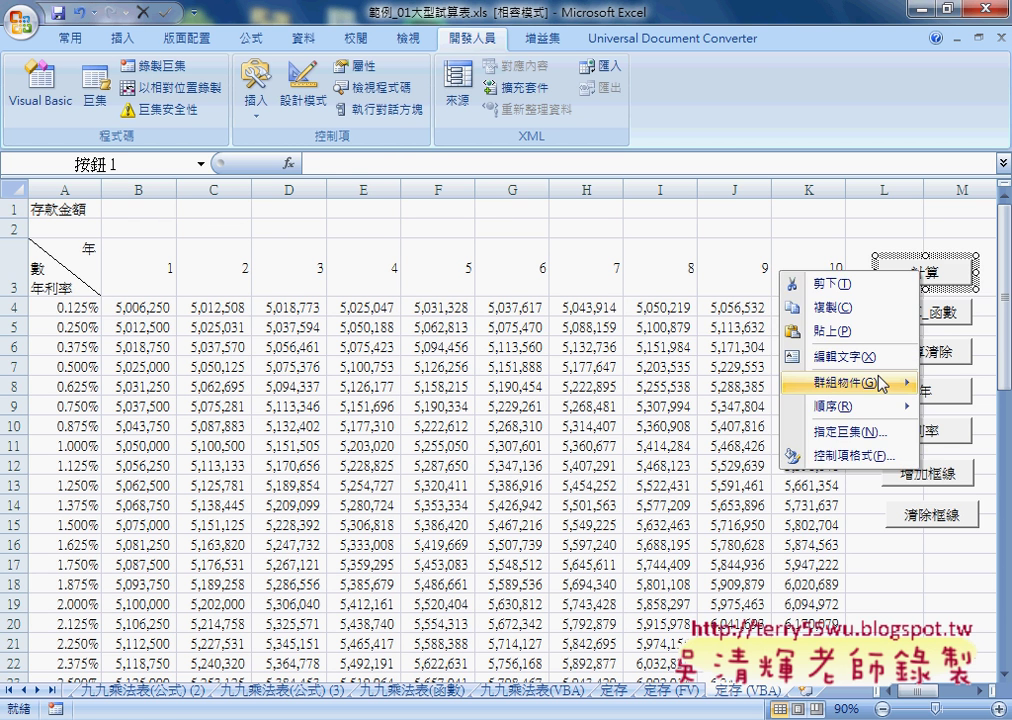
left_click(850, 432)
left_click(960, 309)
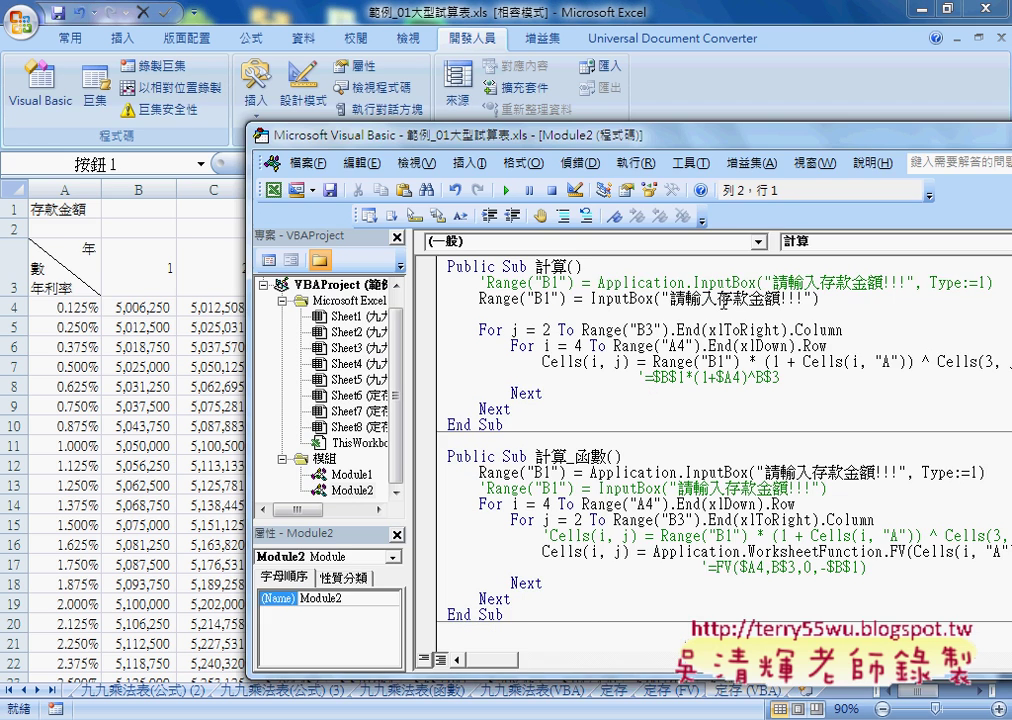
Step: Change line 3's deposit prompt to application.InputBox and add a ,type:=1 argument
left_click_drag(520, 133, 320, 117)
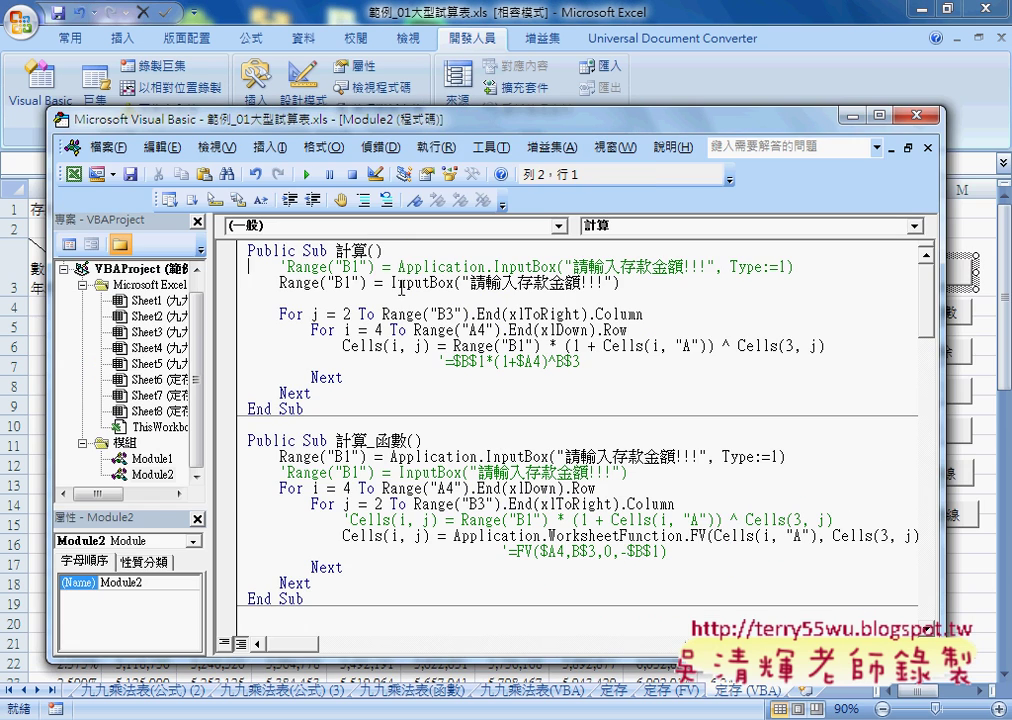
left_click_drag(392, 284, 456, 284)
left_click_drag(398, 267, 486, 267)
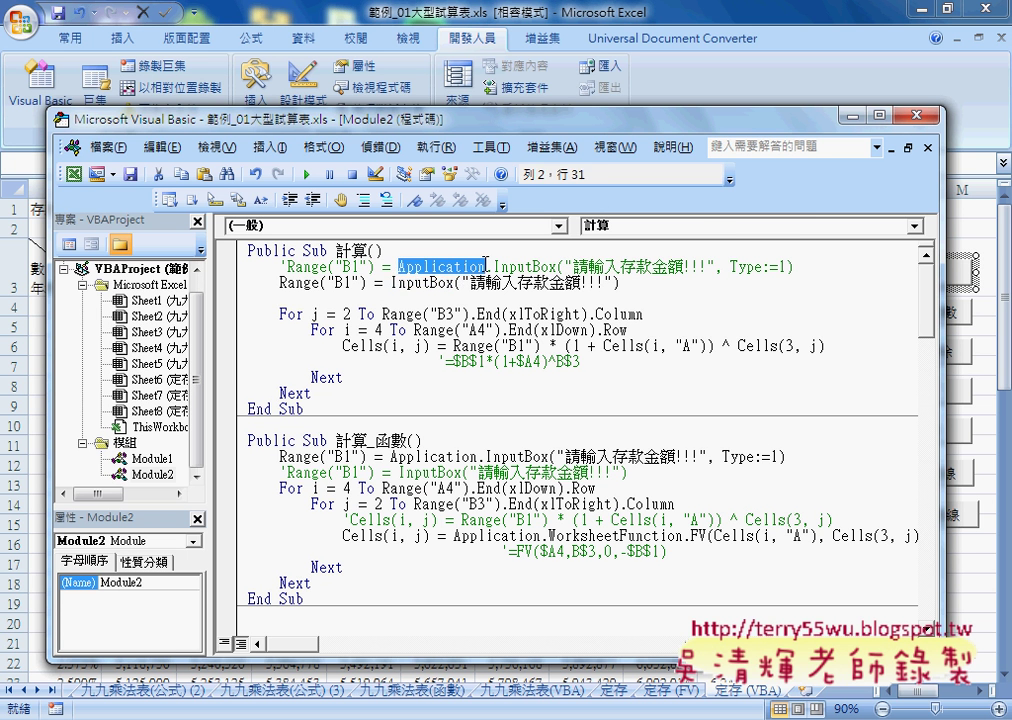
left_click(392, 283)
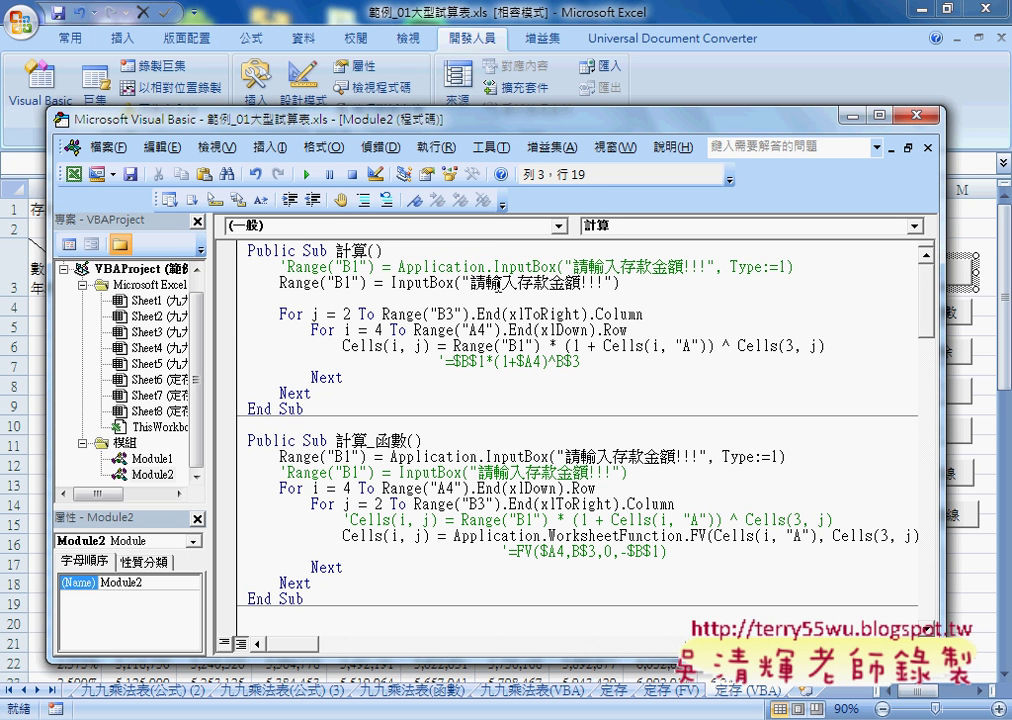
type("a")
key("Return")
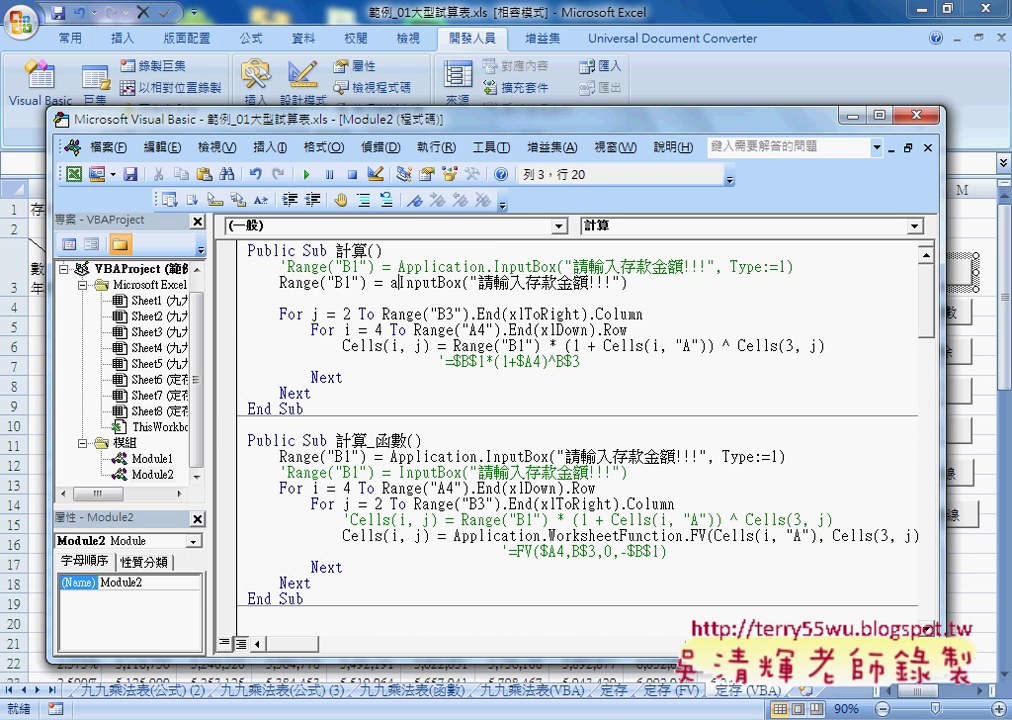
type("ppli")
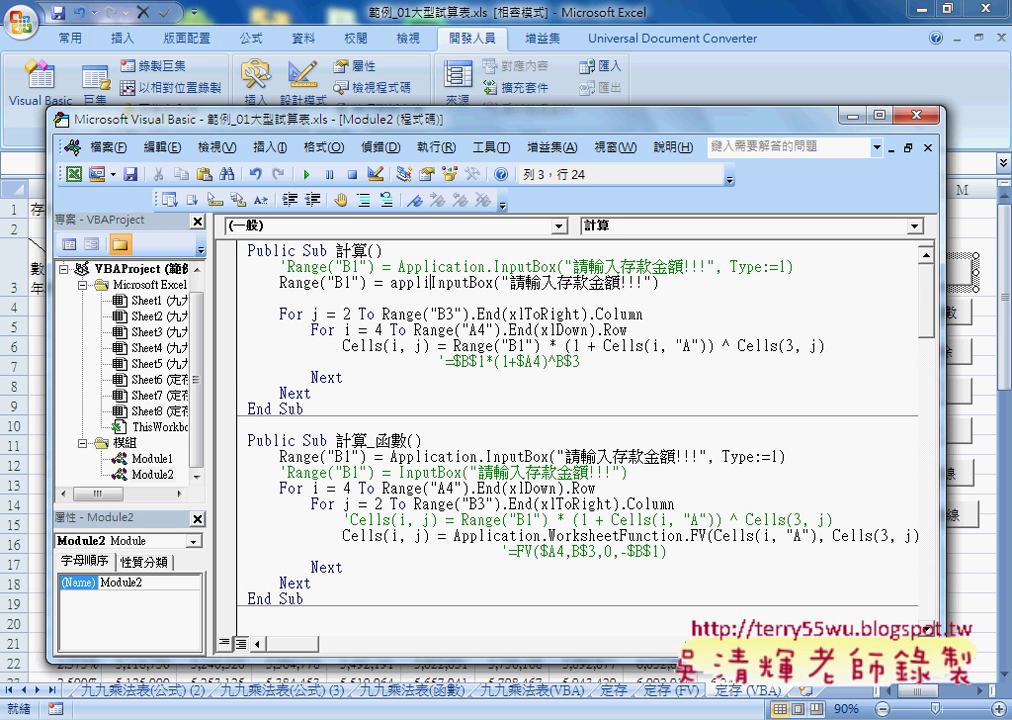
type("catio")
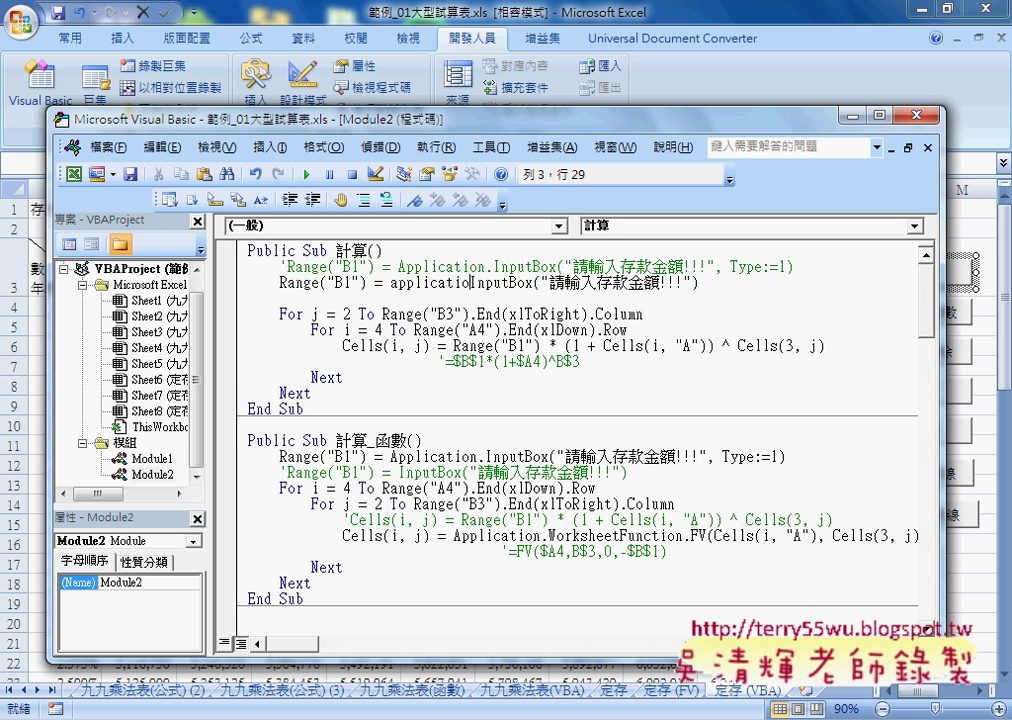
type("n.")
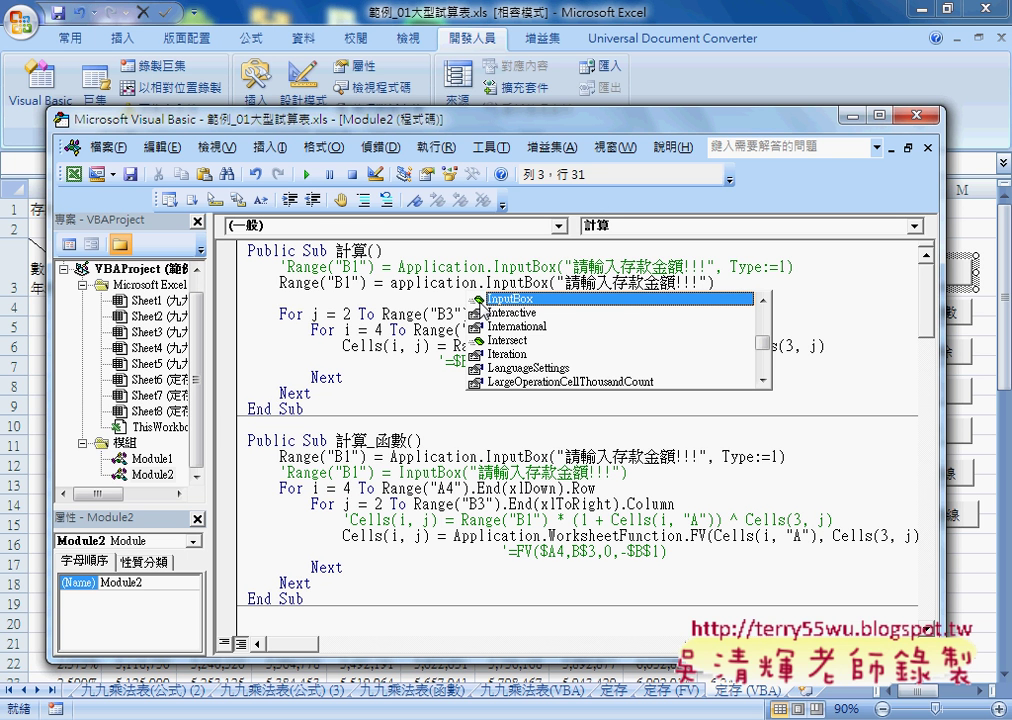
key("Escape")
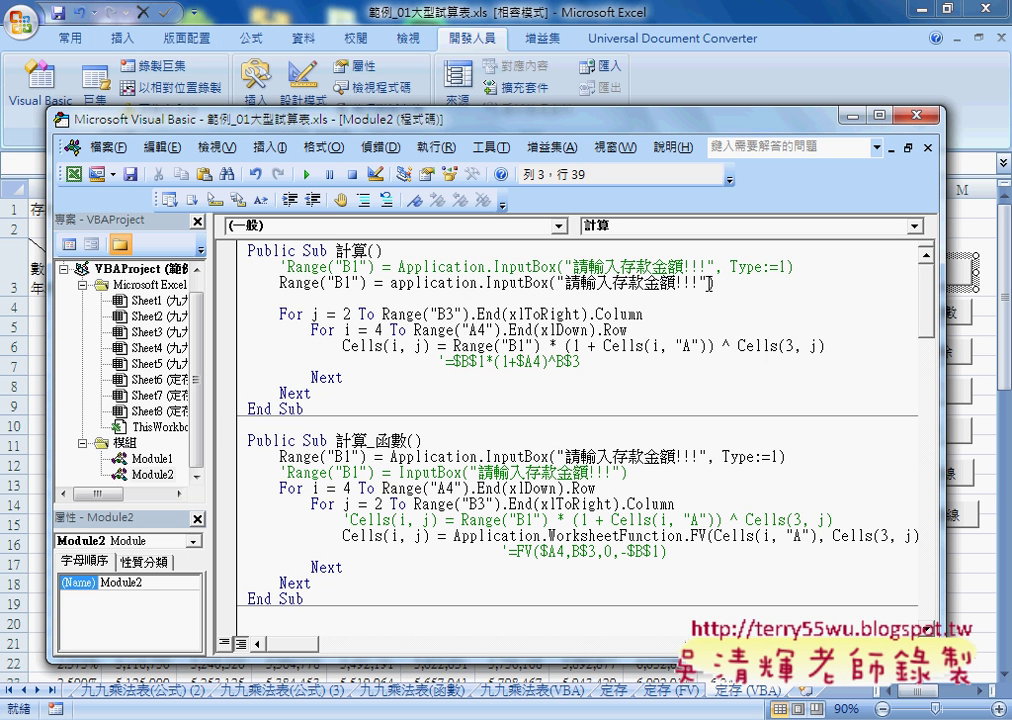
left_click(857, 290)
type(",")
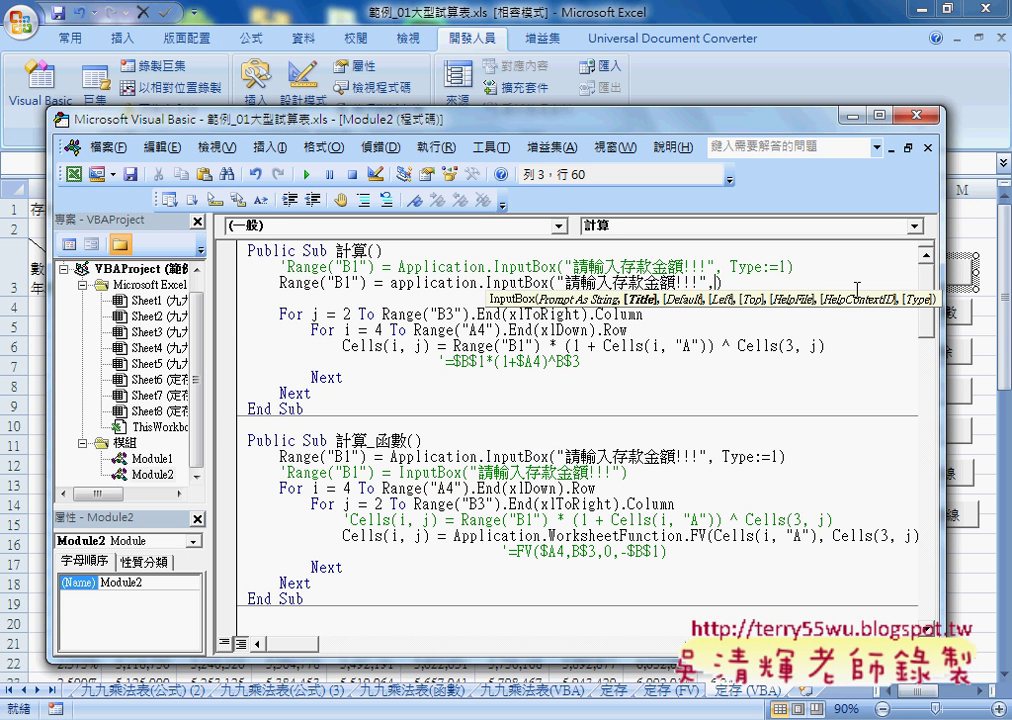
type("t")
type("ype")
type(":")
type("=")
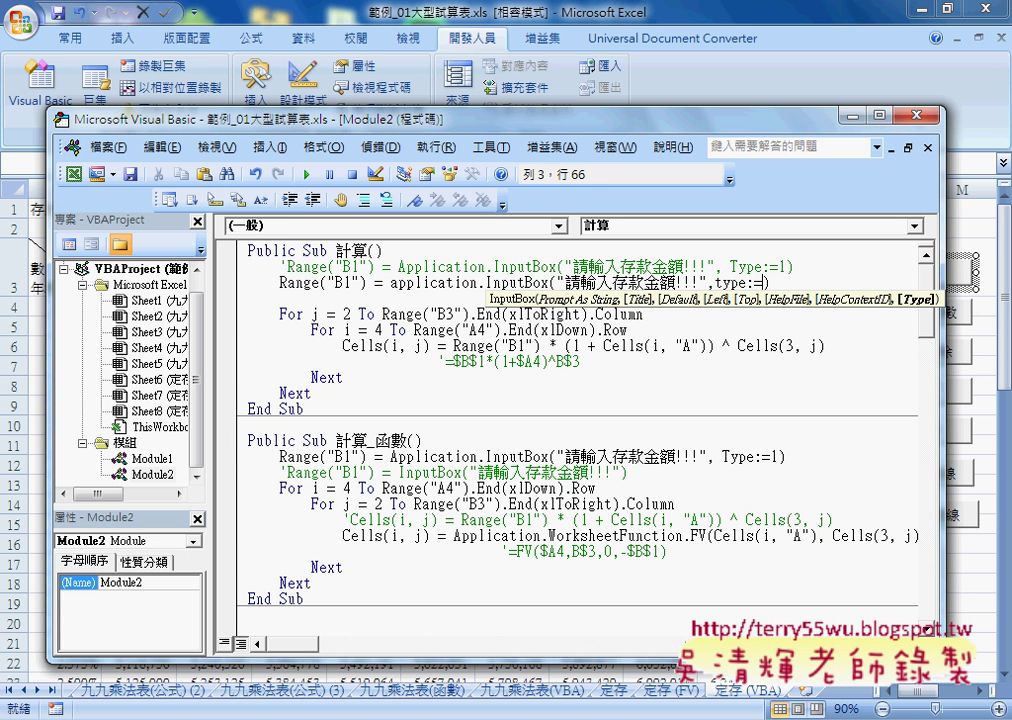
type("1")
Step: Test 計算: 五十萬 is rejected as an invalid number, so enter 500000, then return to the code
left_click(307, 174)
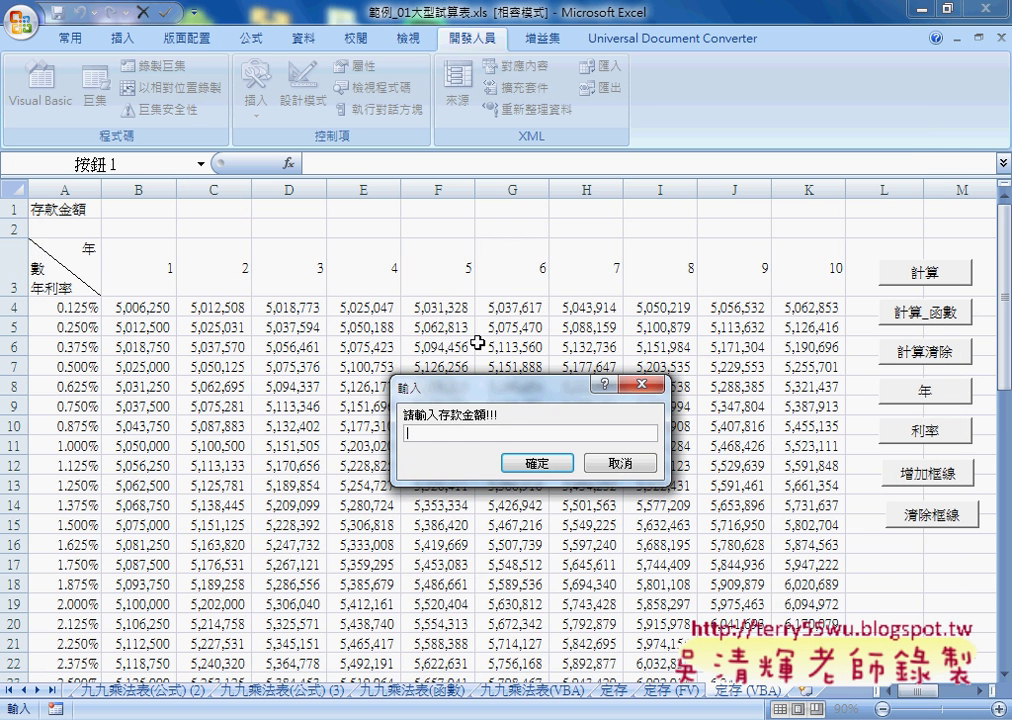
left_click_drag(515, 388, 518, 219)
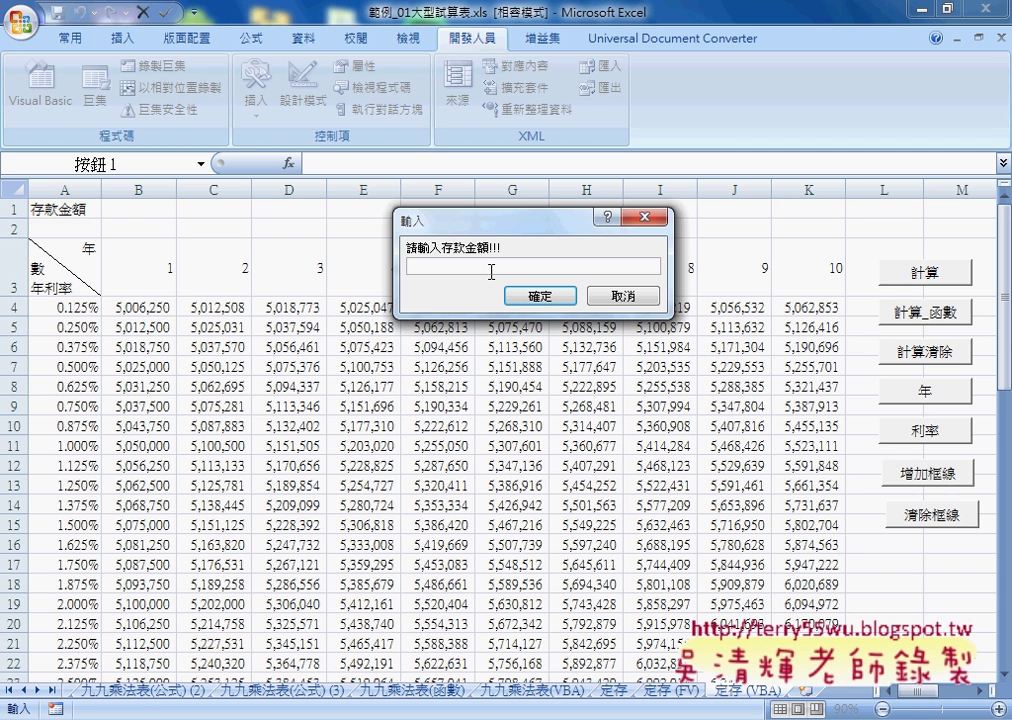
type("5")
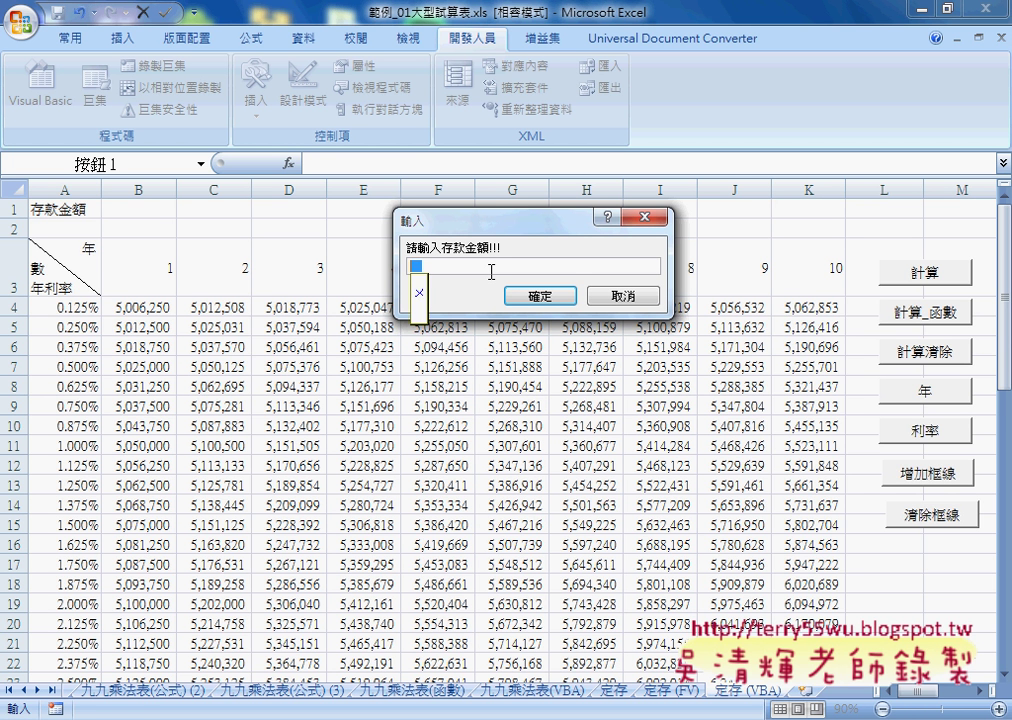
type("五十")
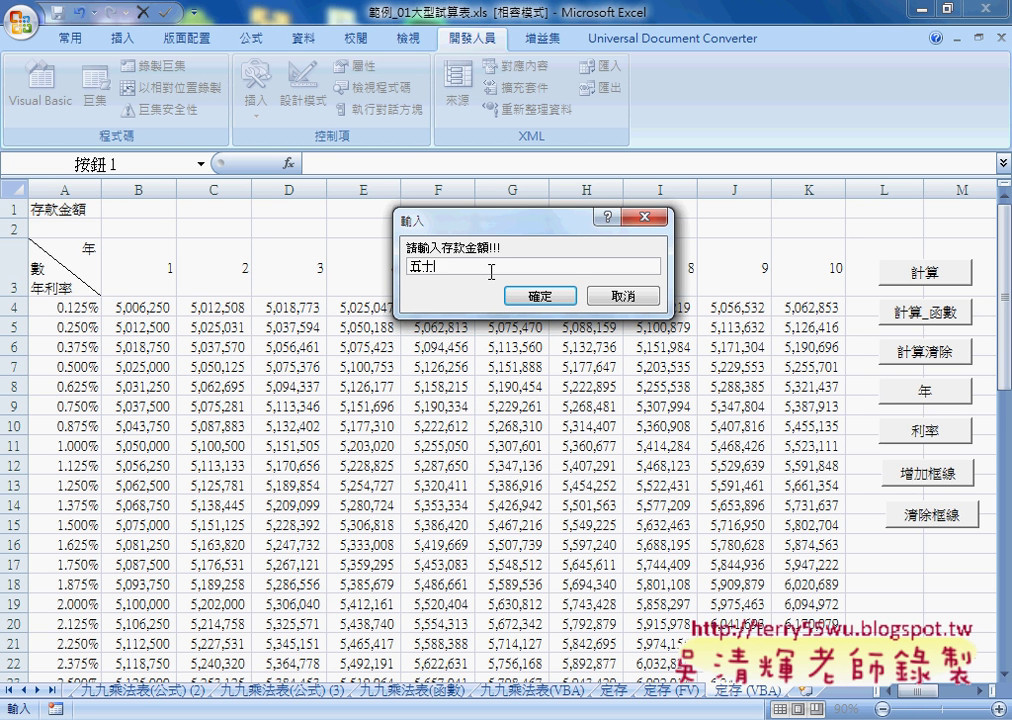
type("萬")
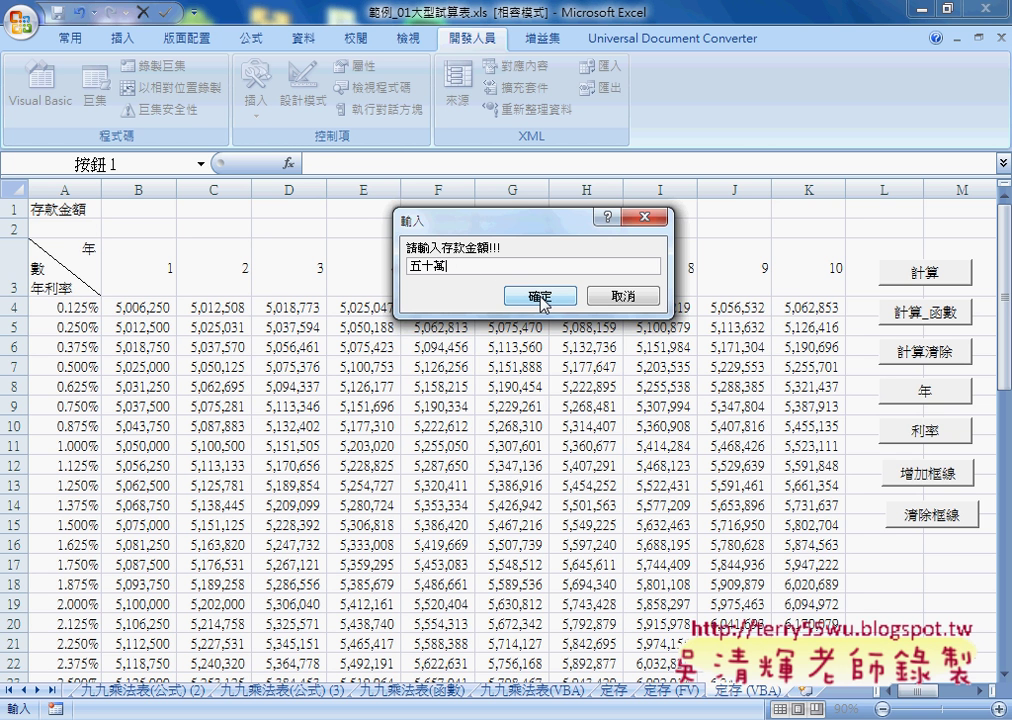
left_click(543, 298)
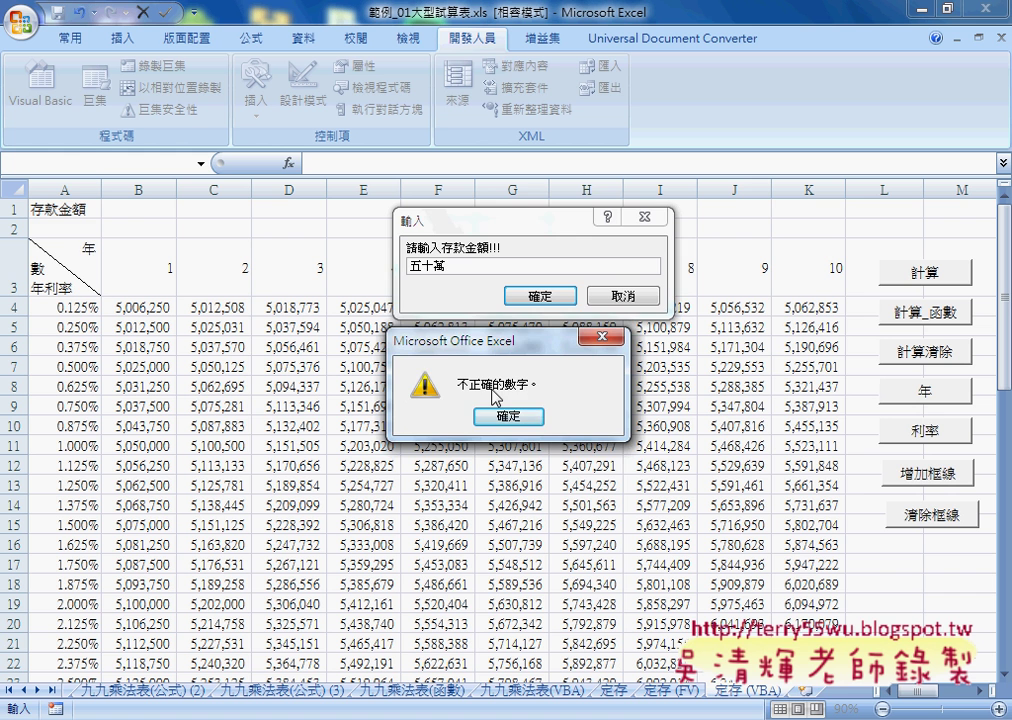
left_click(508, 415)
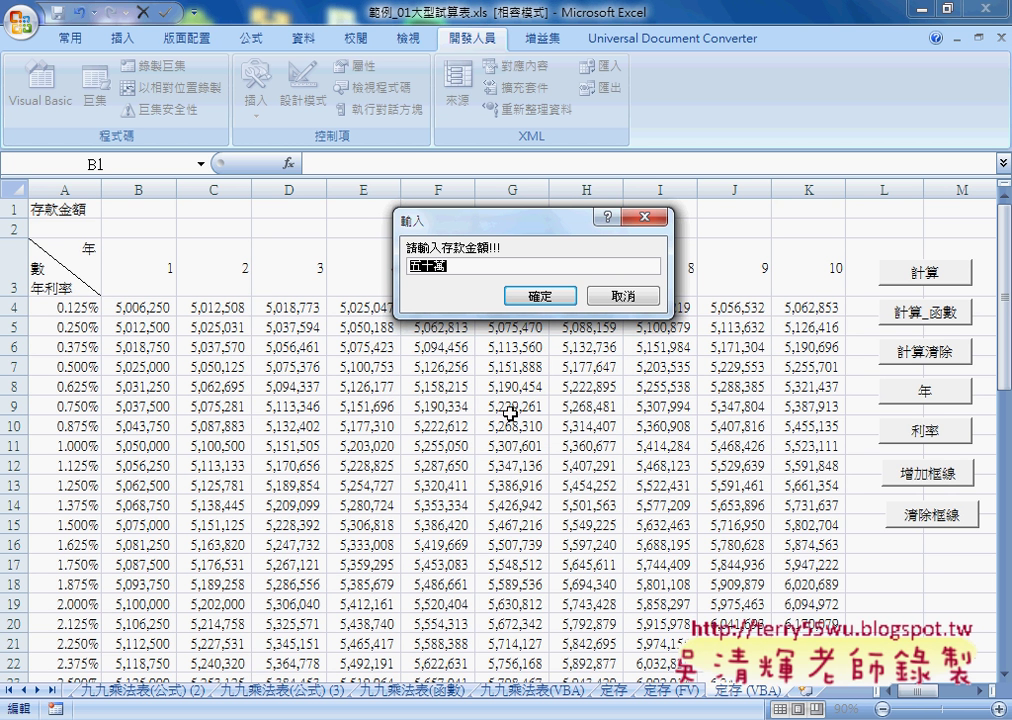
type("50")
type("0000")
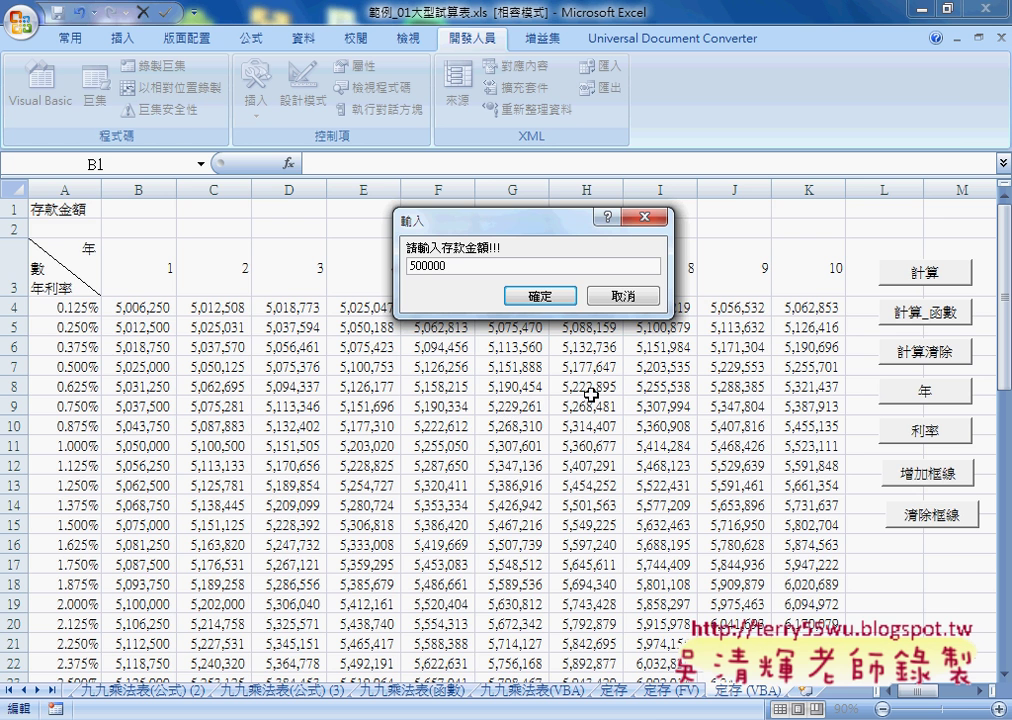
left_click(537, 295)
key("alt+F11")
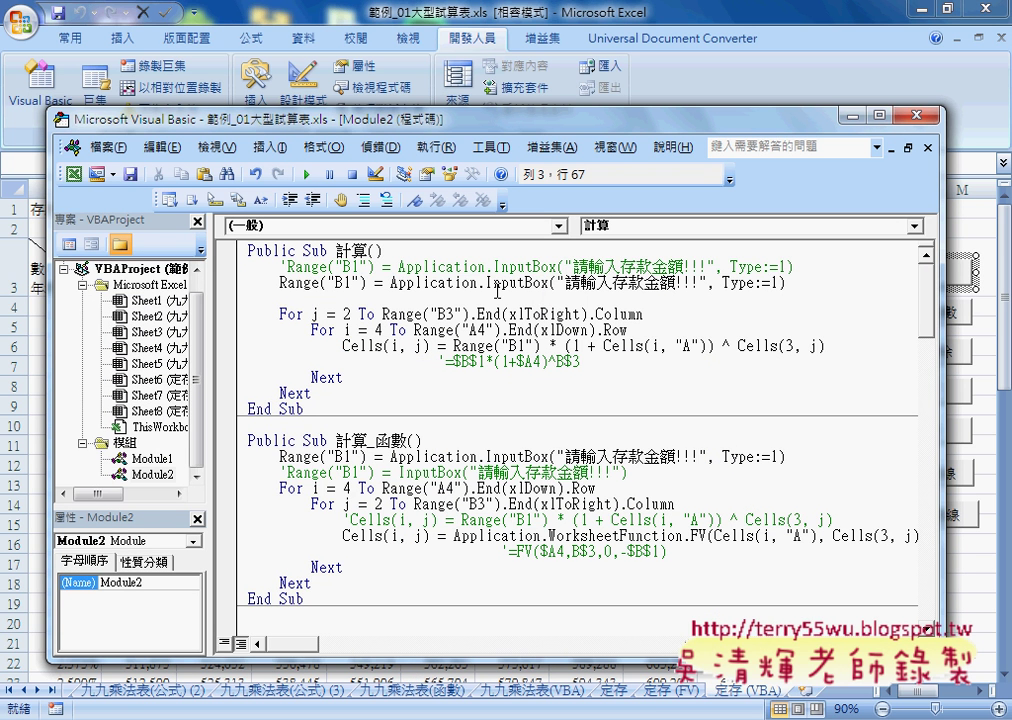
left_click_drag(487, 283, 548, 283)
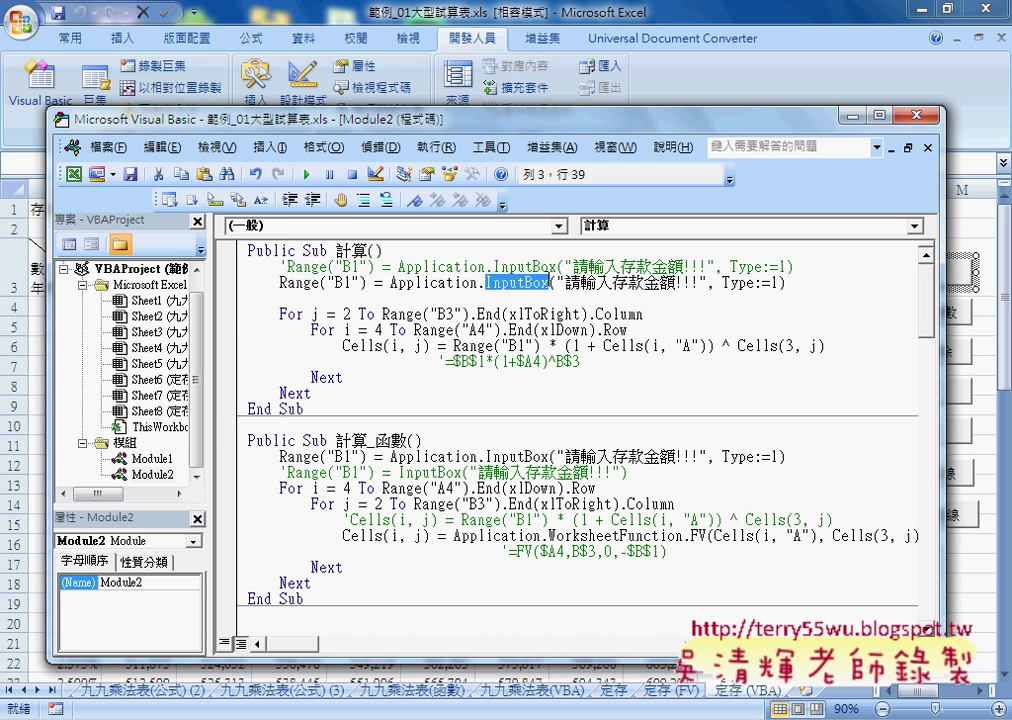
left_click_drag(390, 283, 487, 285)
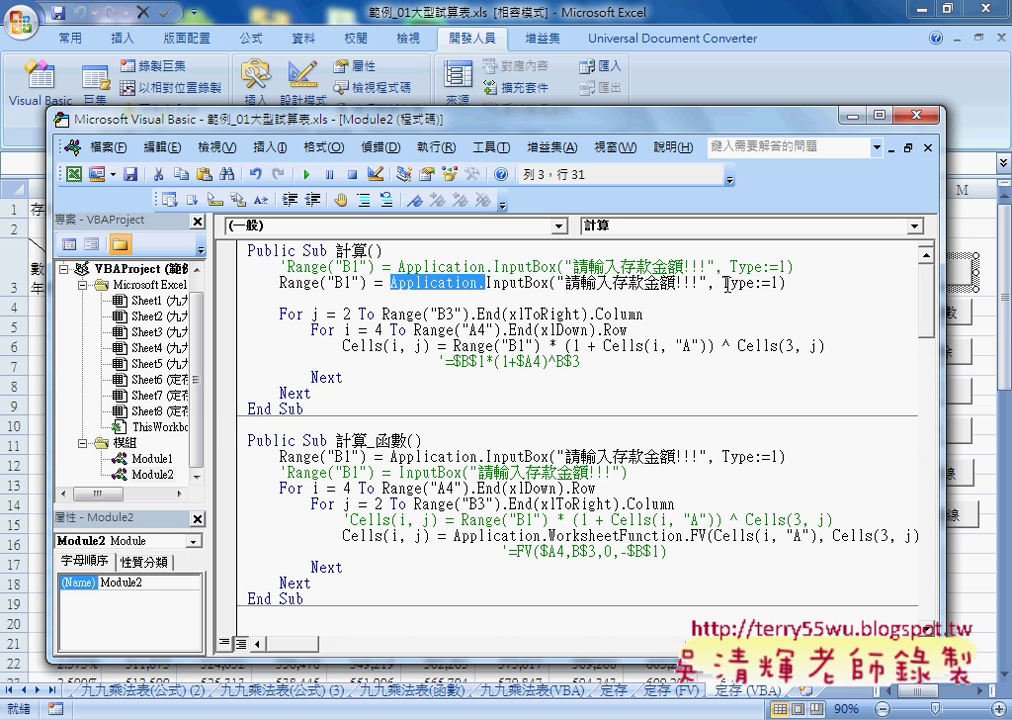
left_click_drag(723, 283, 781, 283)
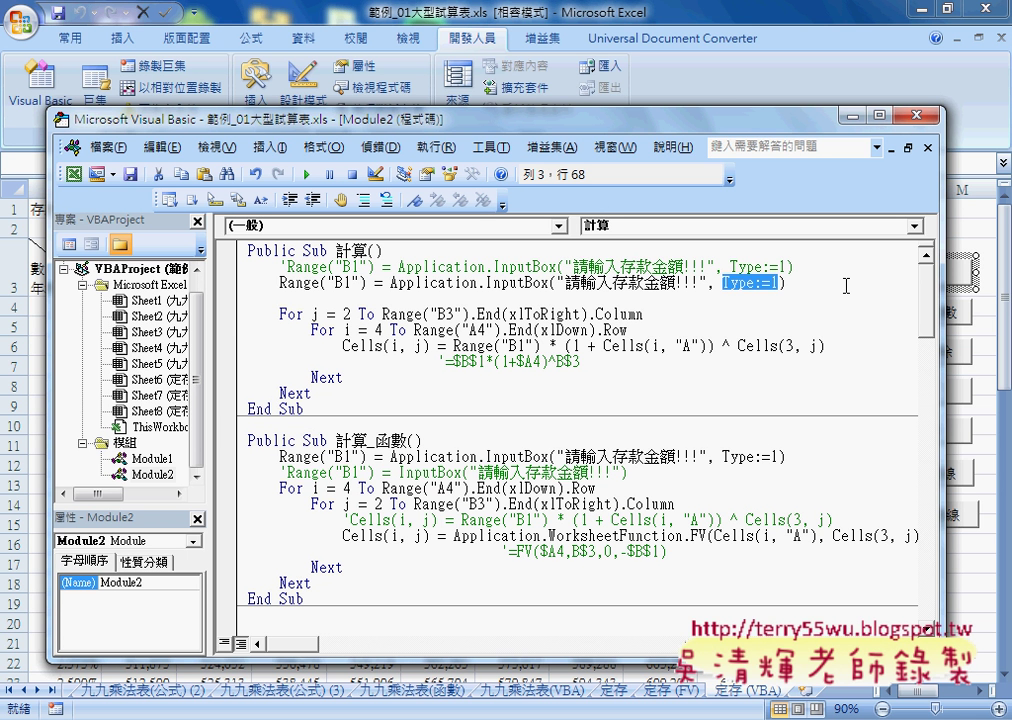
left_click(774, 283)
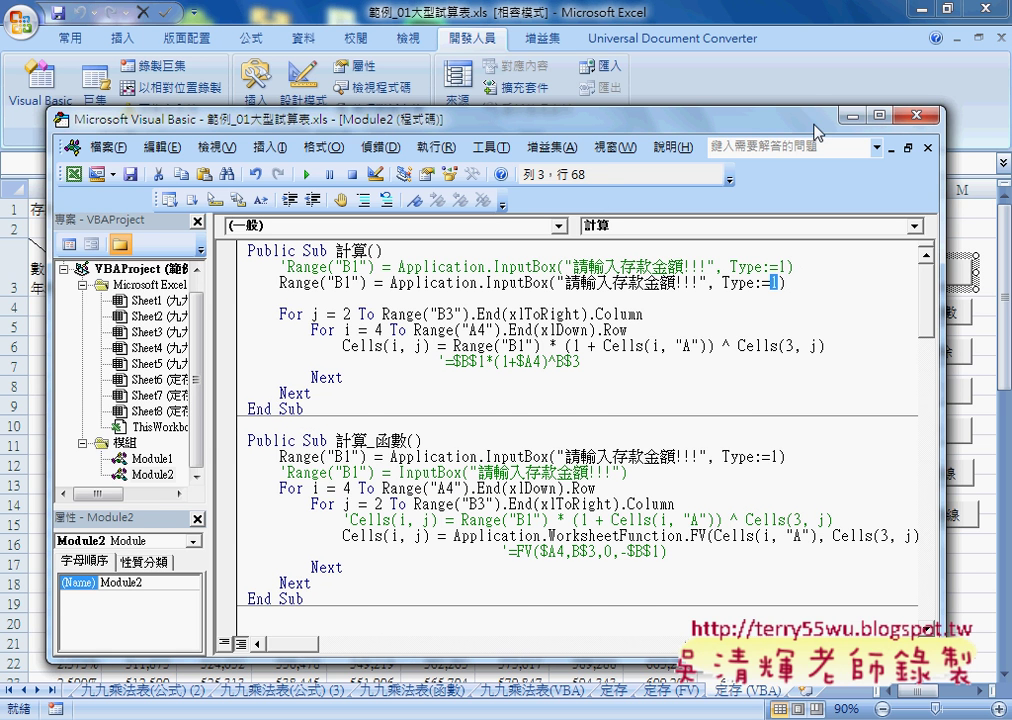
Step: Clear the table, rerun 計算 with a 600,000 deposit, then view 計算_函數's macro assignment
left_click(634, 57)
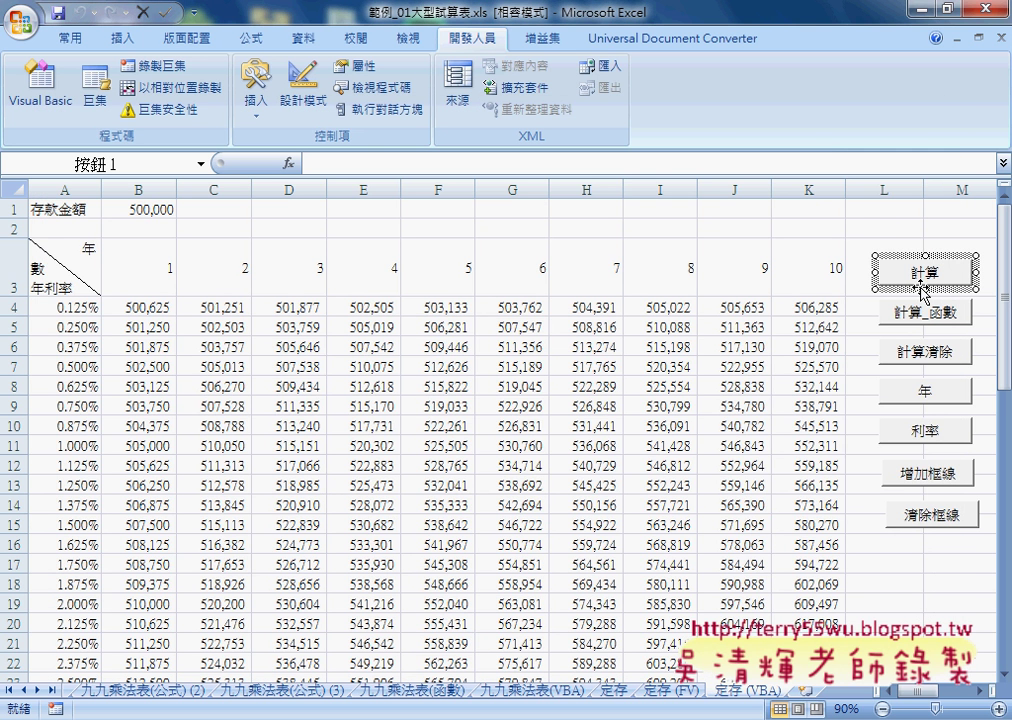
left_click(888, 209)
left_click(936, 356)
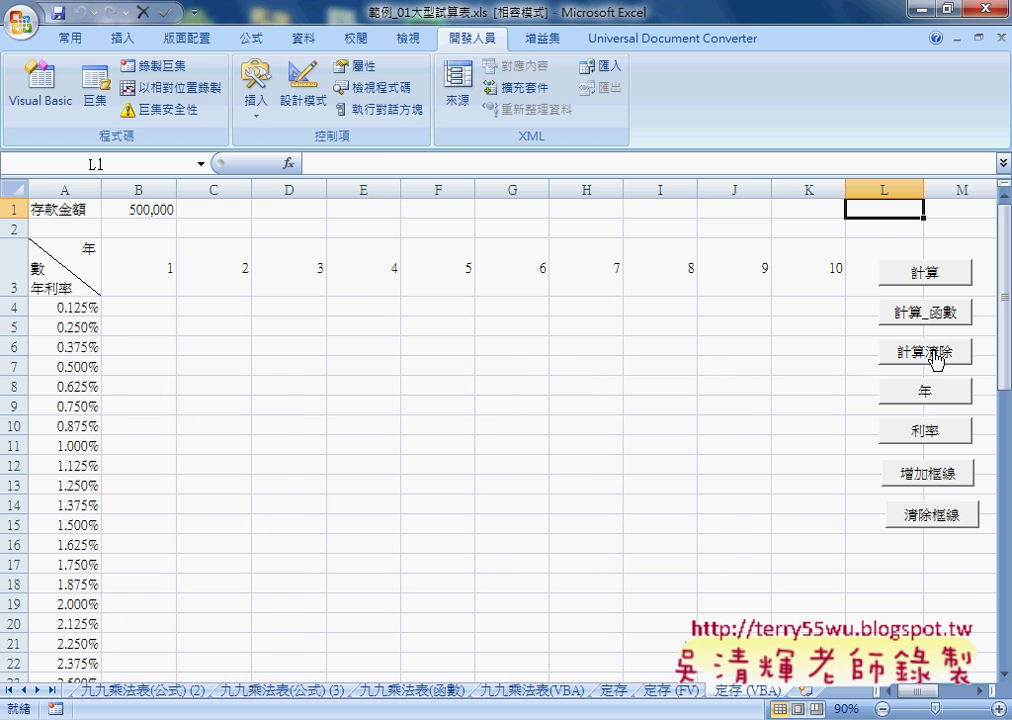
left_click(926, 276)
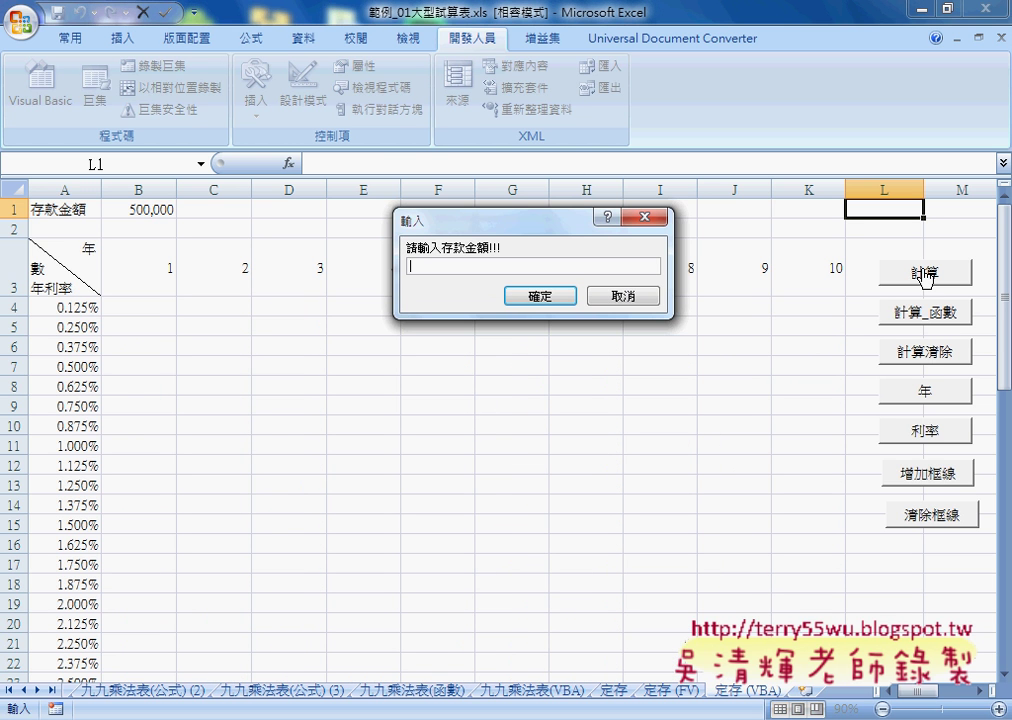
type("600,000")
key("Return")
right_click(920, 316)
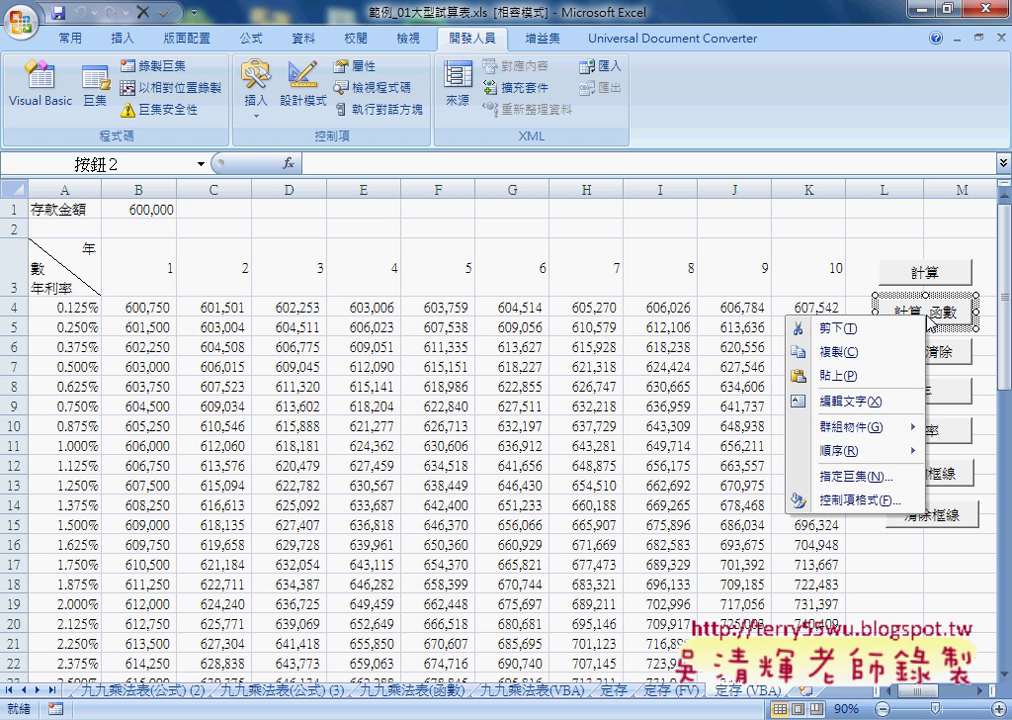
left_click(860, 478)
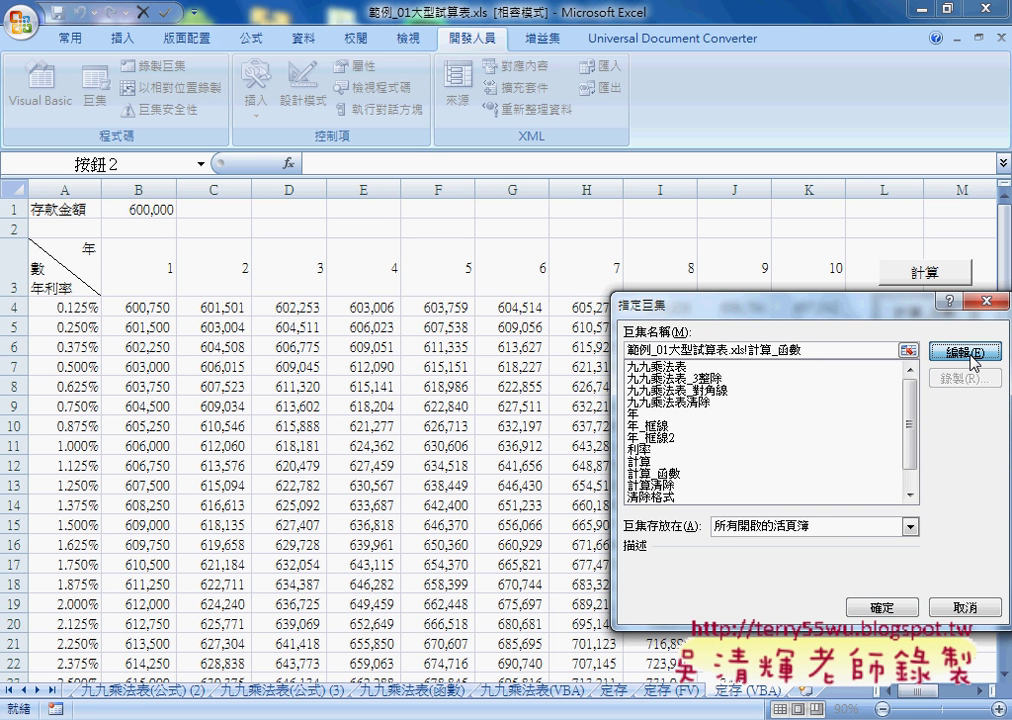
left_click(965, 353)
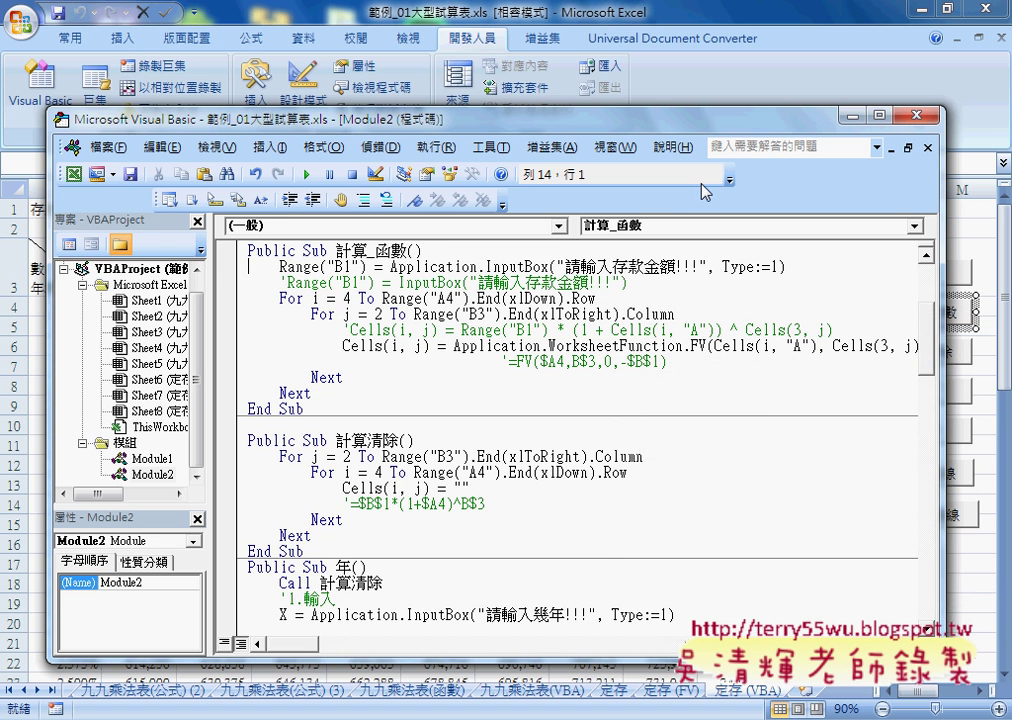
left_click_drag(662, 133, 572, 107)
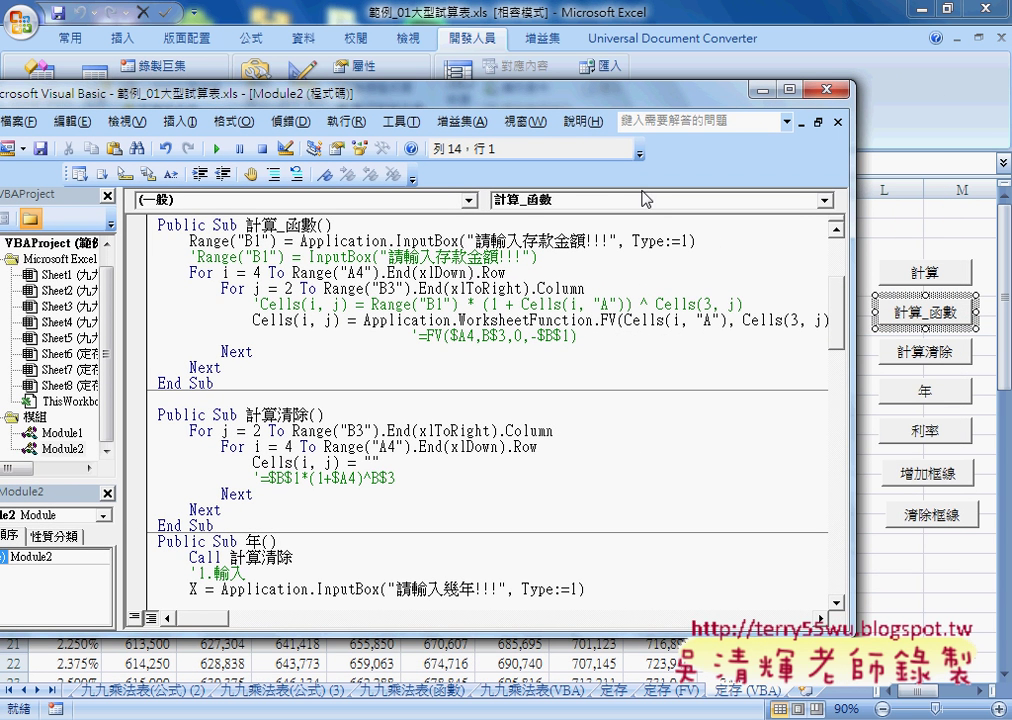
left_click_drag(853, 304, 965, 305)
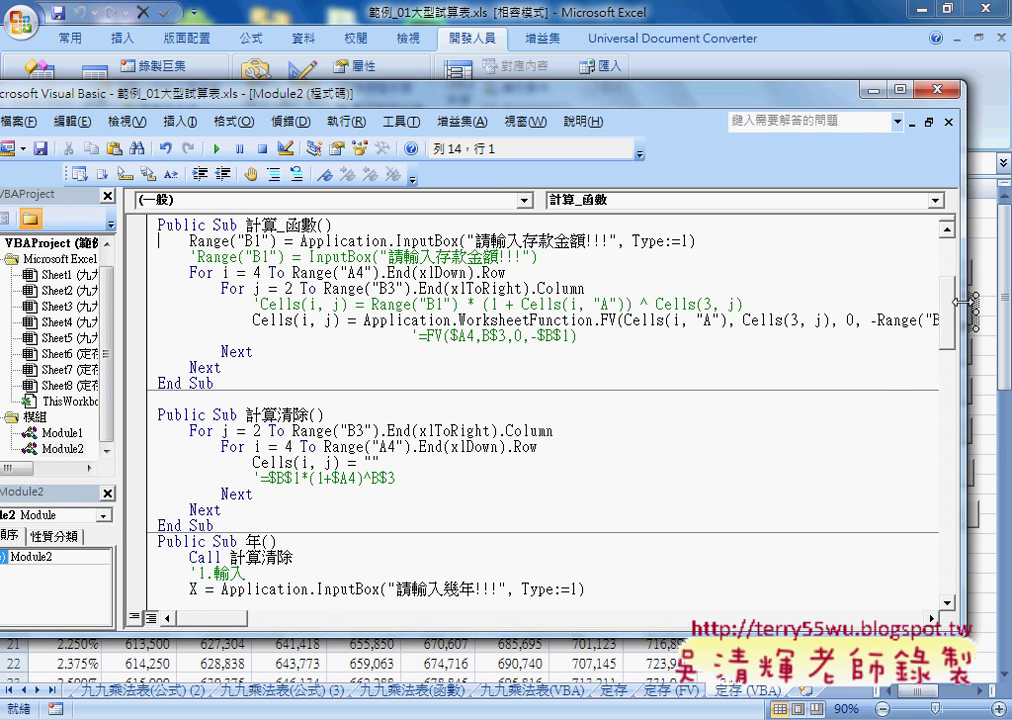
left_click_drag(419, 336, 588, 336)
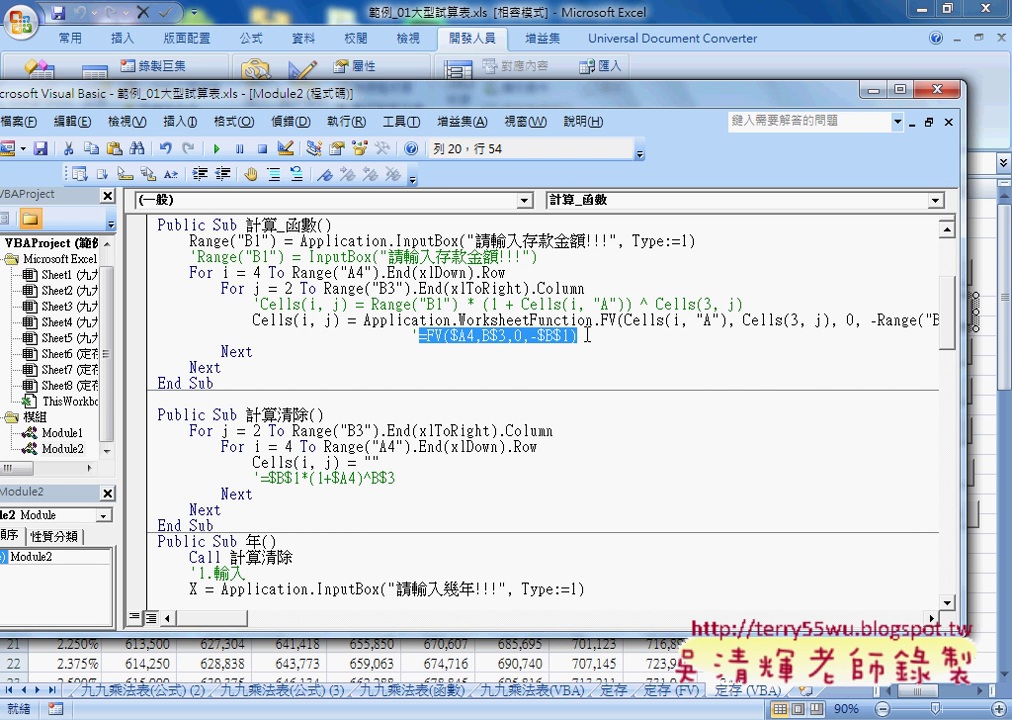
left_click(587, 336)
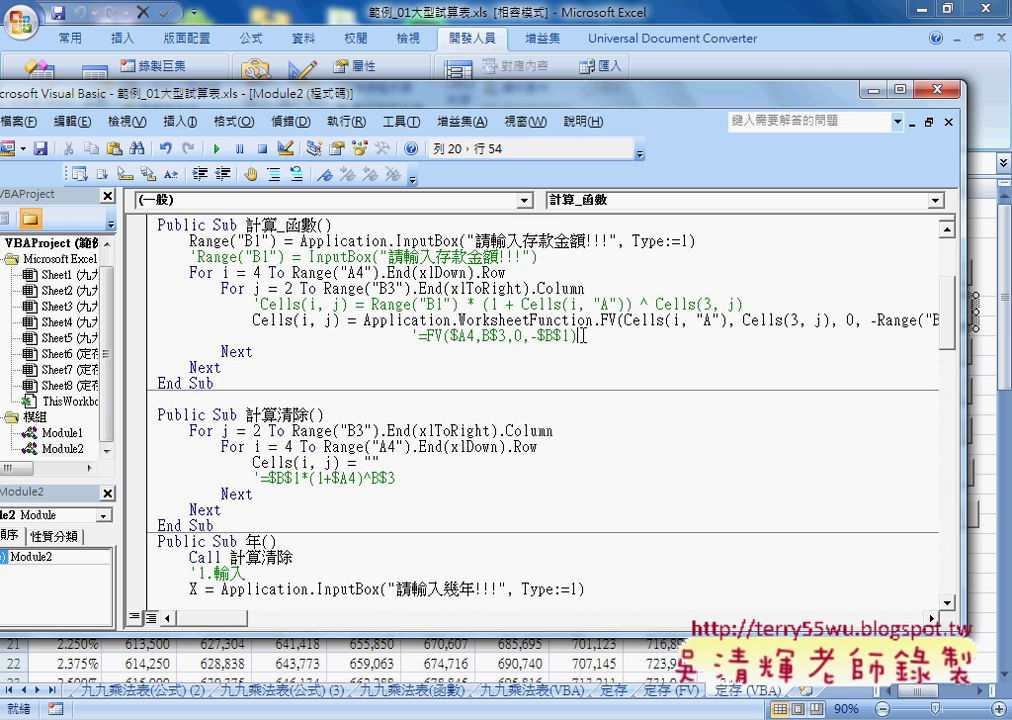
double_click(485, 337)
double_click(256, 288)
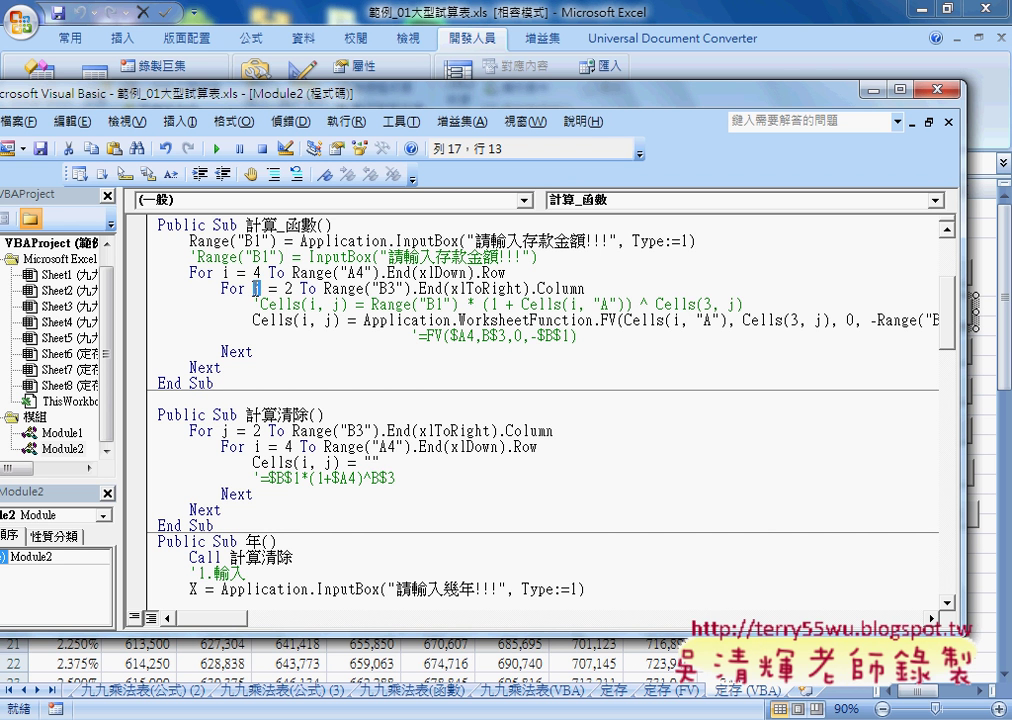
double_click(288, 288)
left_click_drag(379, 99, 339, 97)
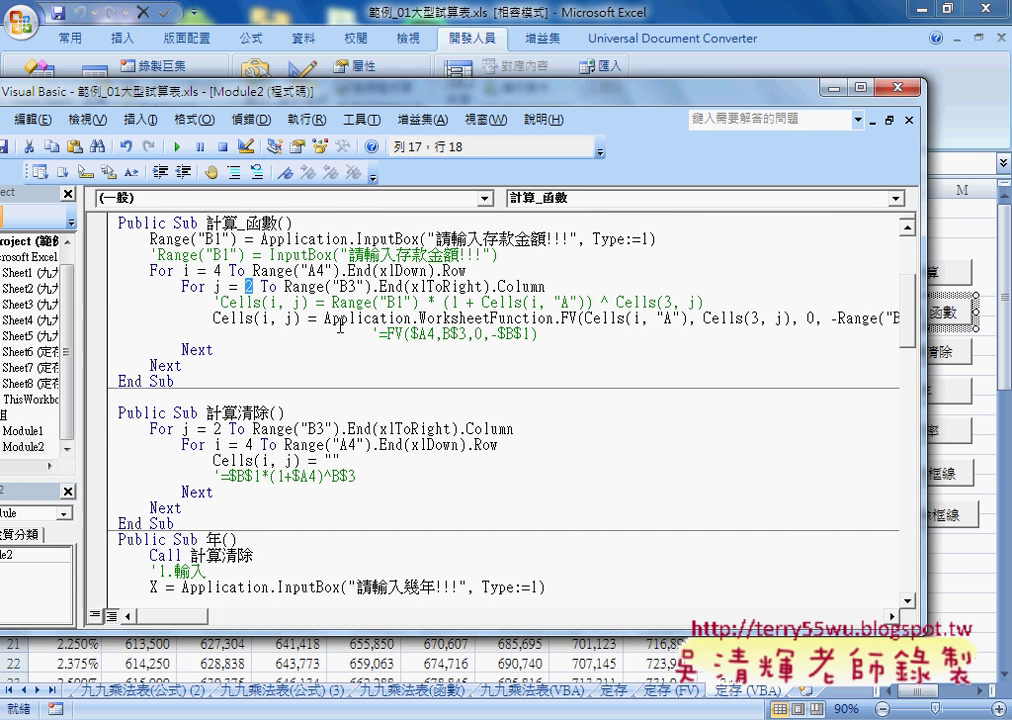
left_click_drag(378, 334, 543, 339)
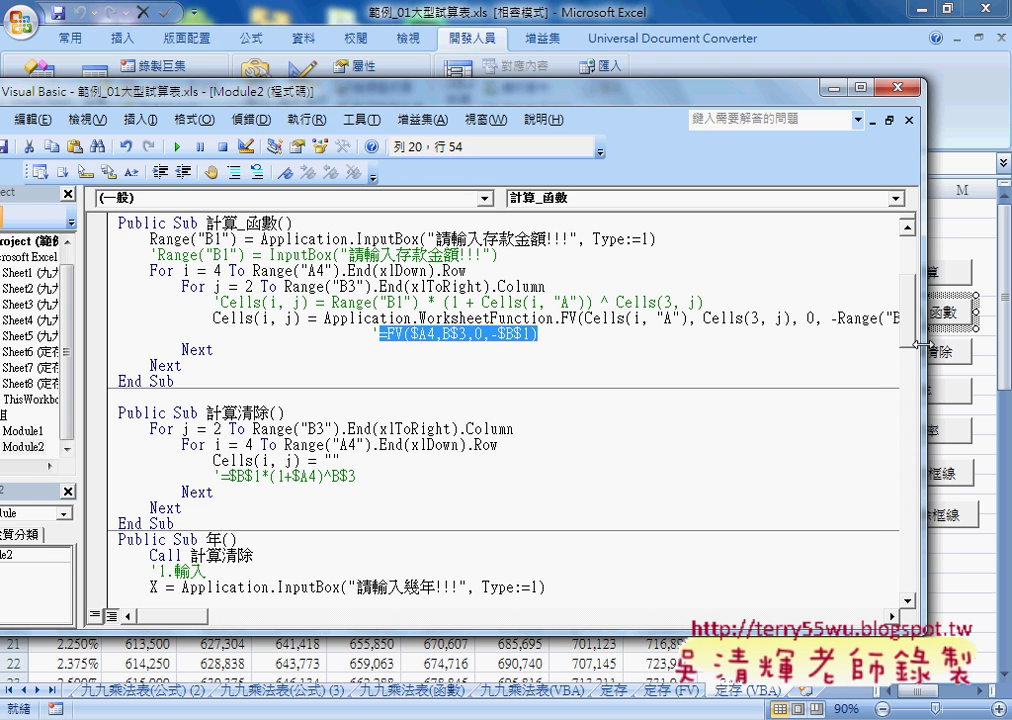
left_click_drag(924, 345, 987, 345)
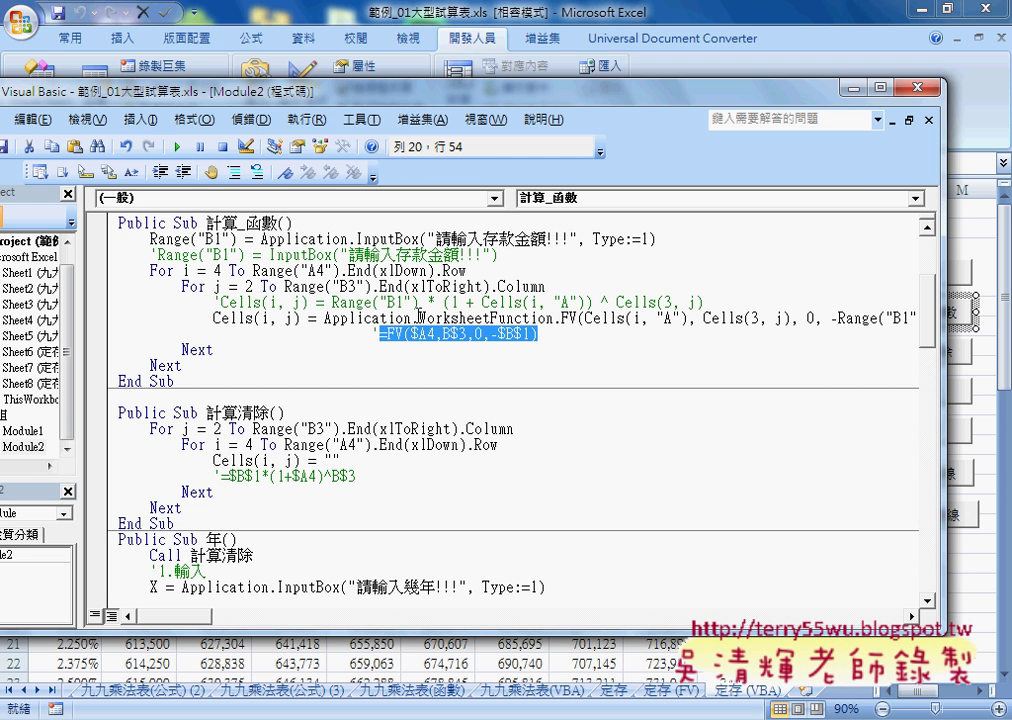
left_click_drag(322, 318, 410, 318)
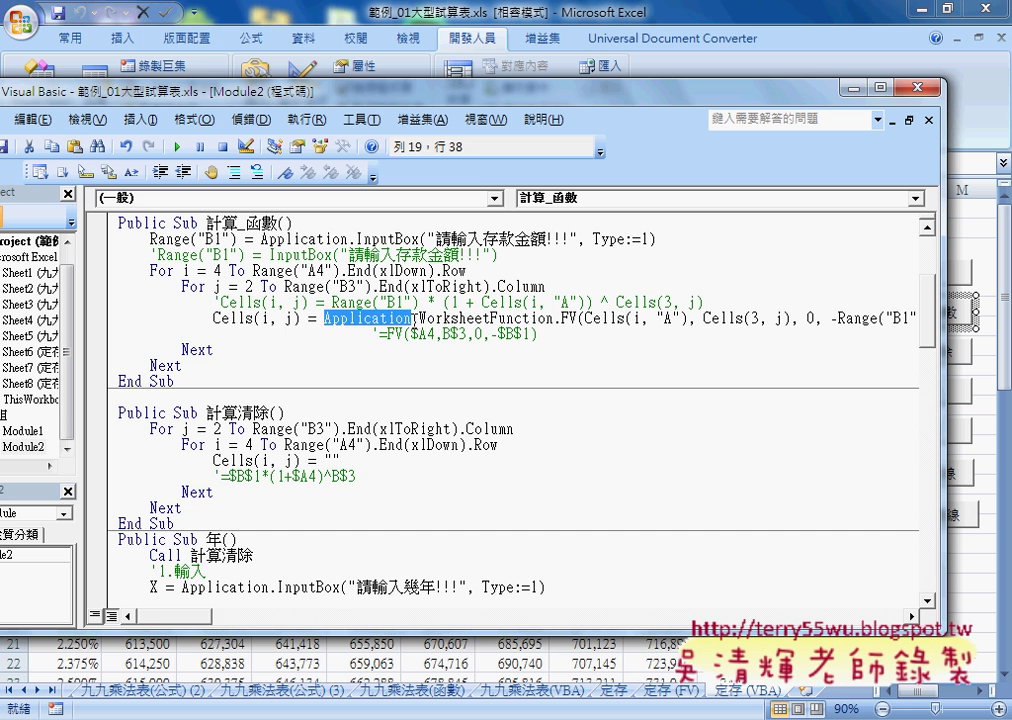
Step: Replace the old FV call after Application with .WorksheetFunction.Fv( using the suggestion list
left_click_drag(410, 318, 938, 318)
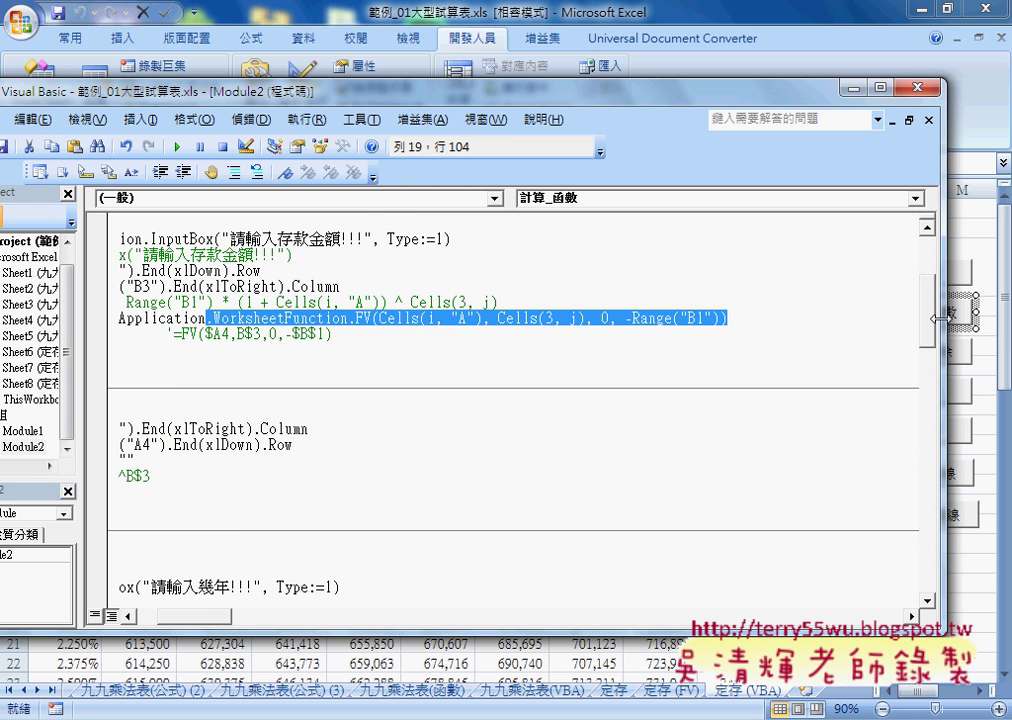
key("Delete")
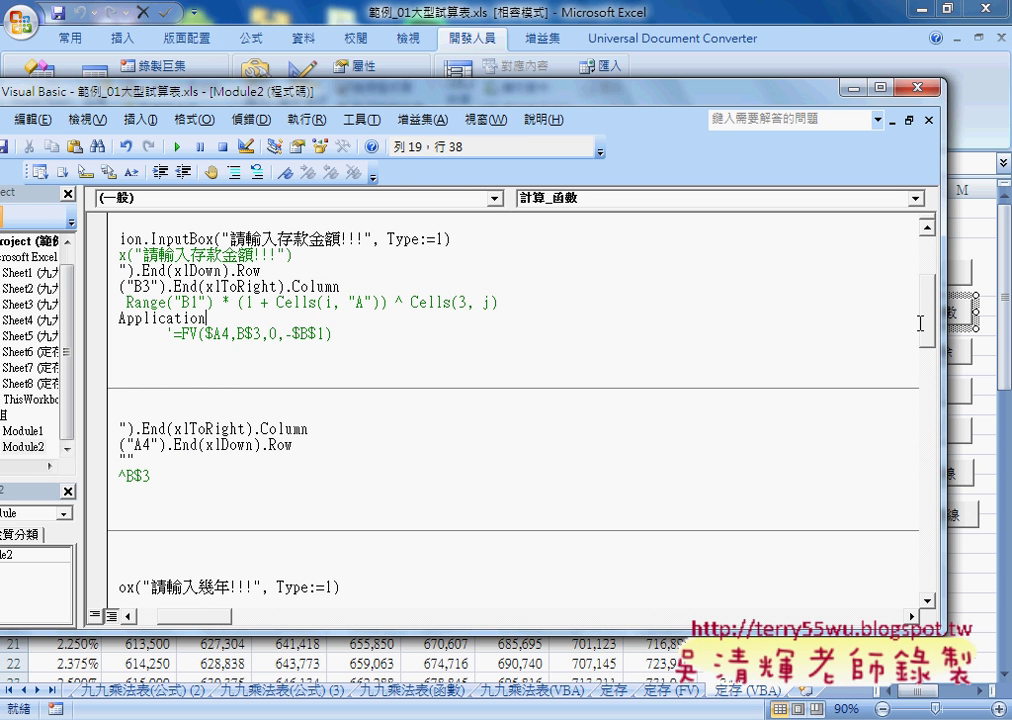
left_click_drag(225, 615, 140, 615)
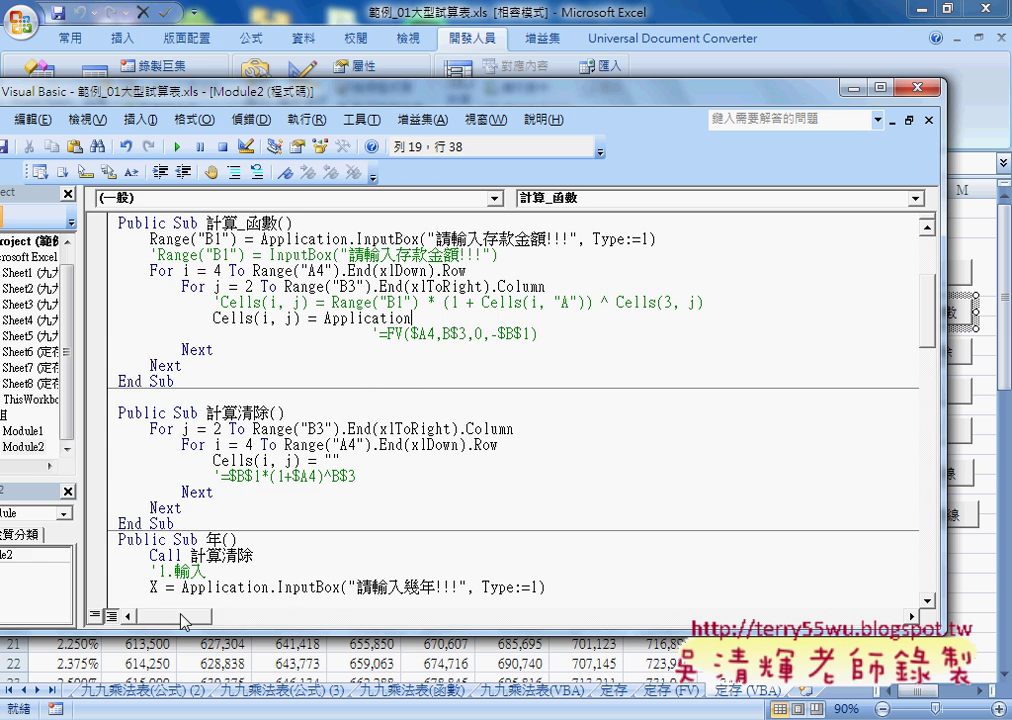
type(".")
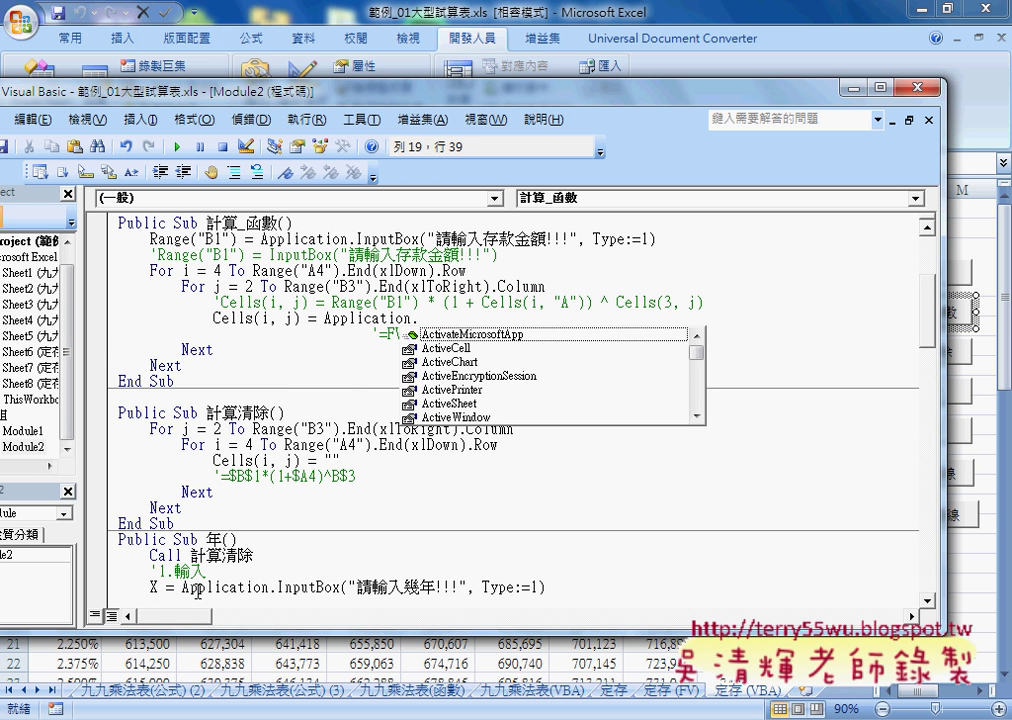
type("w")
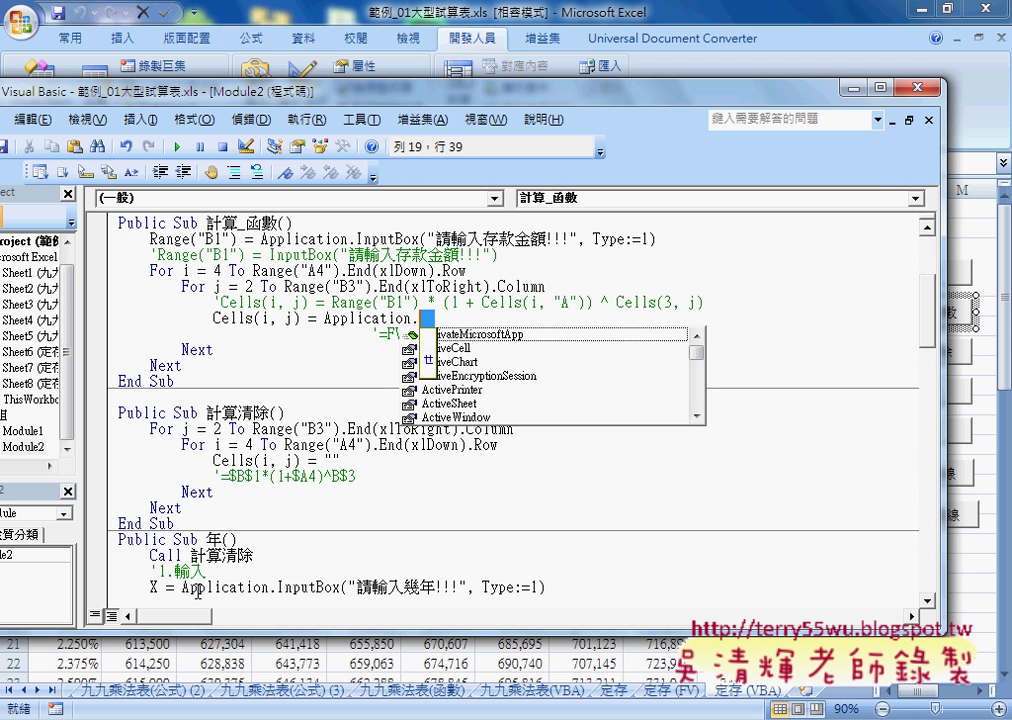
key("shift")
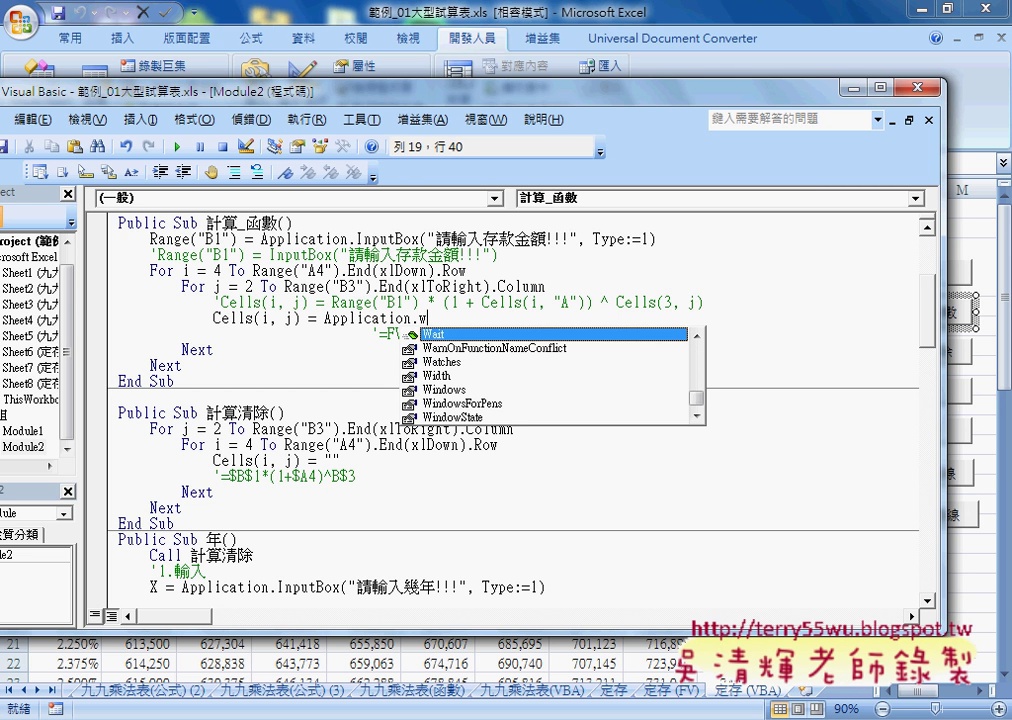
type("o")
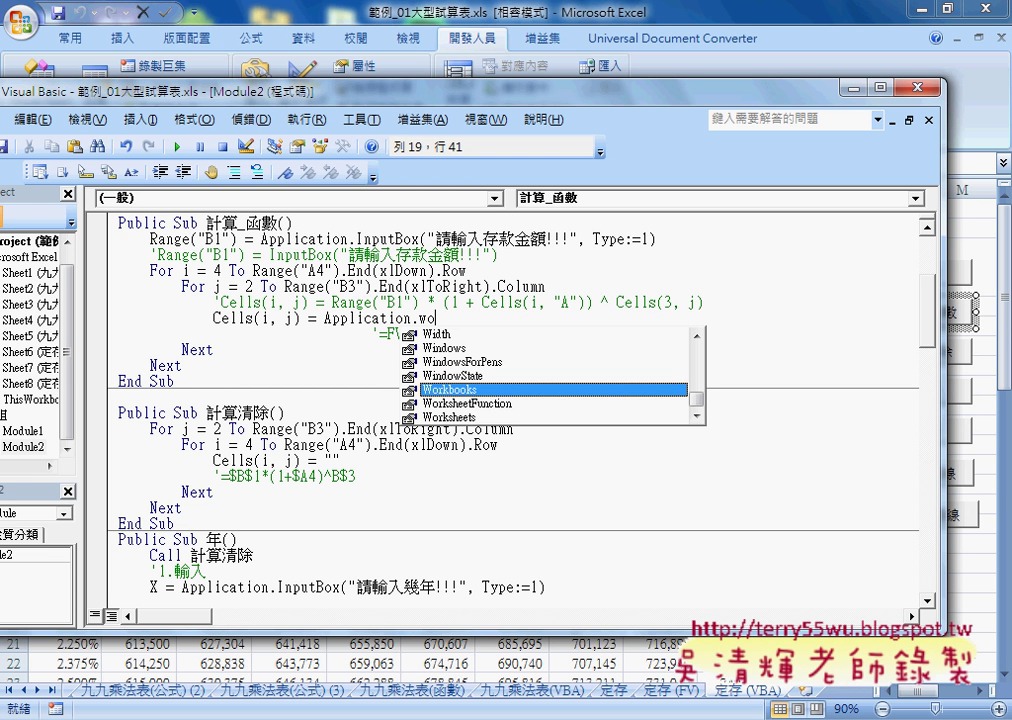
key("Down")
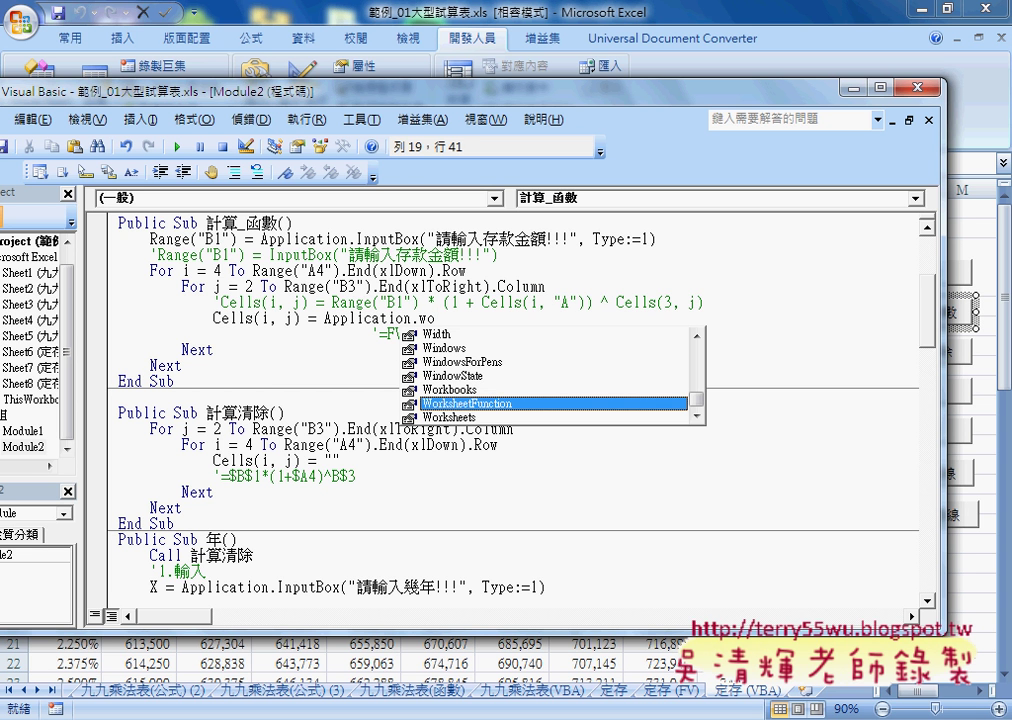
key("Tab")
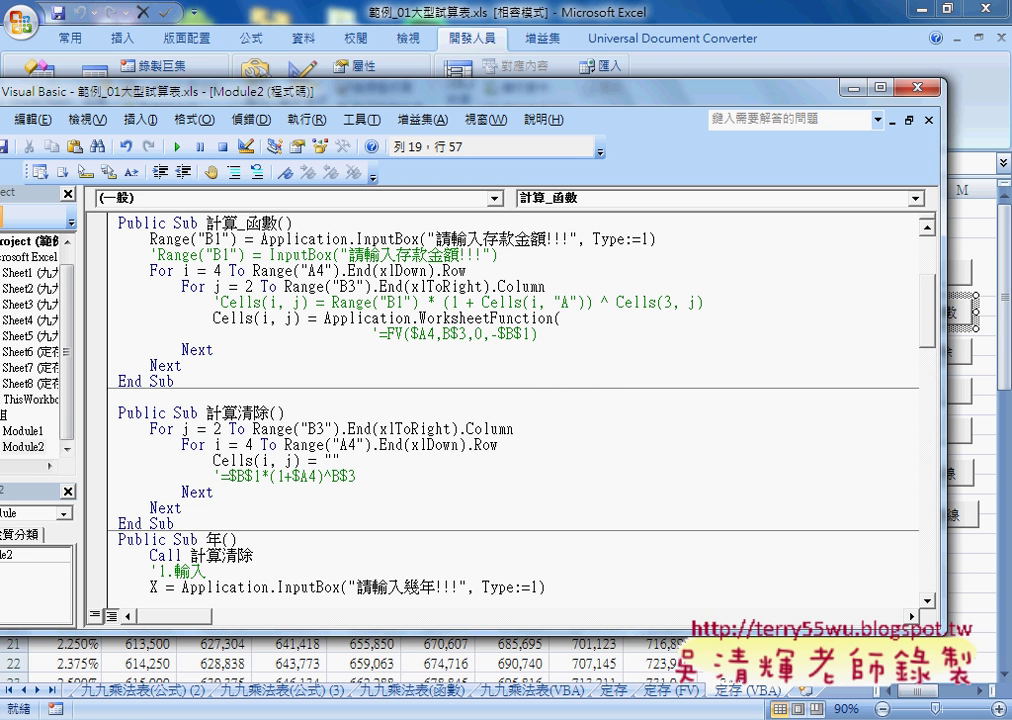
type(".")
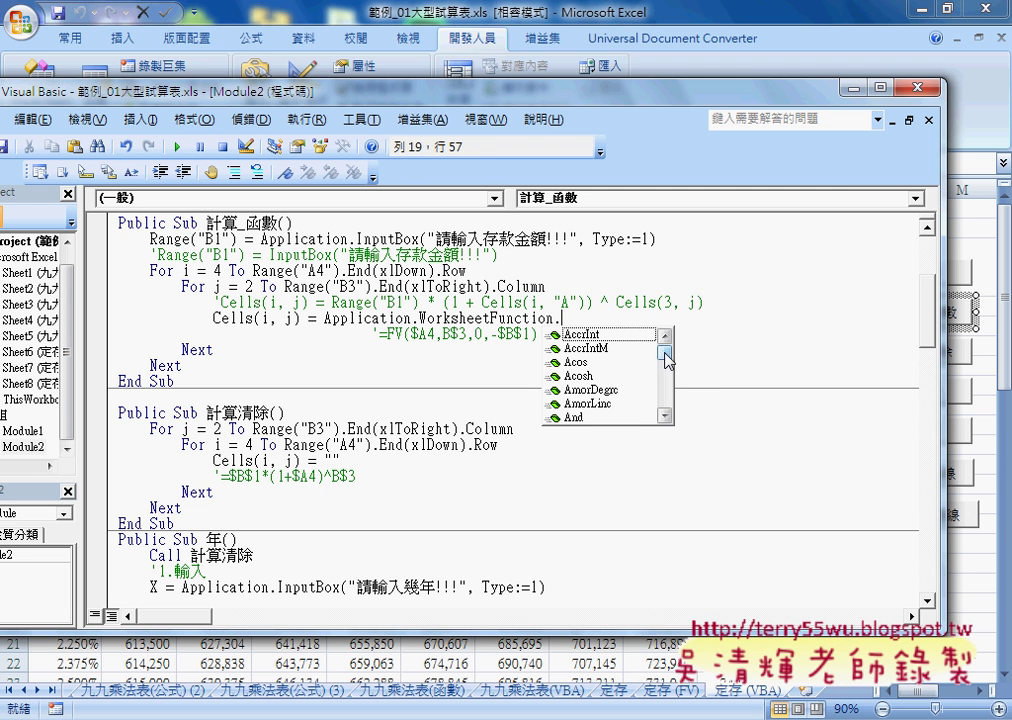
mouse_move(664, 352)
left_mouse_down()
mouse_move(664, 416)
mouse_move(662, 343)
mouse_move(662, 352)
left_mouse_up()
type("FV")
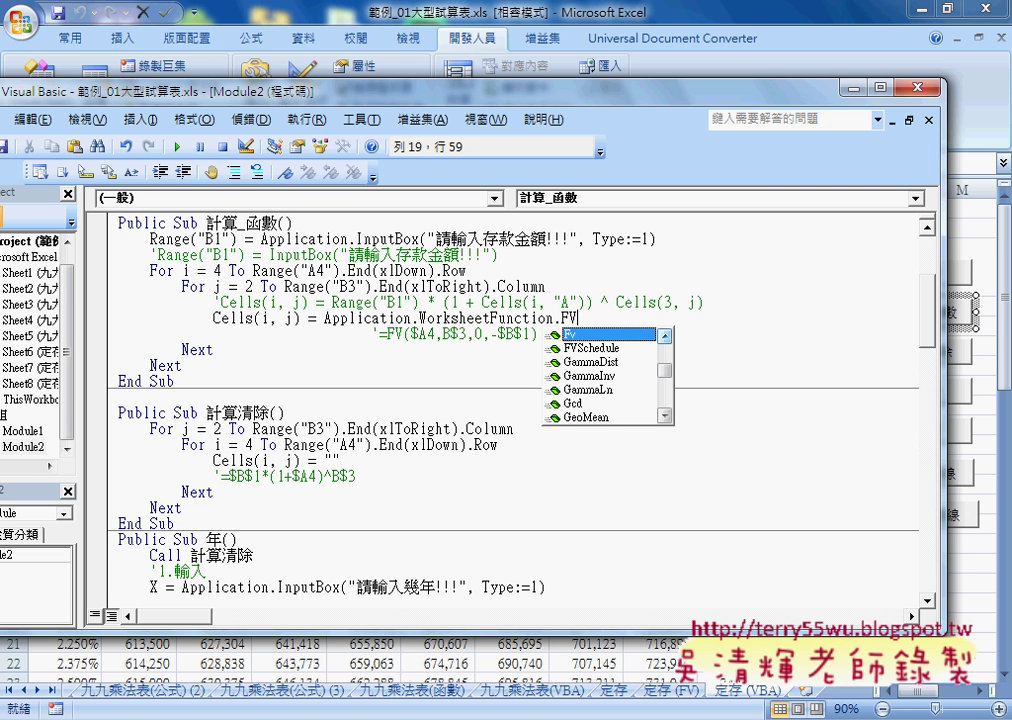
type("(")
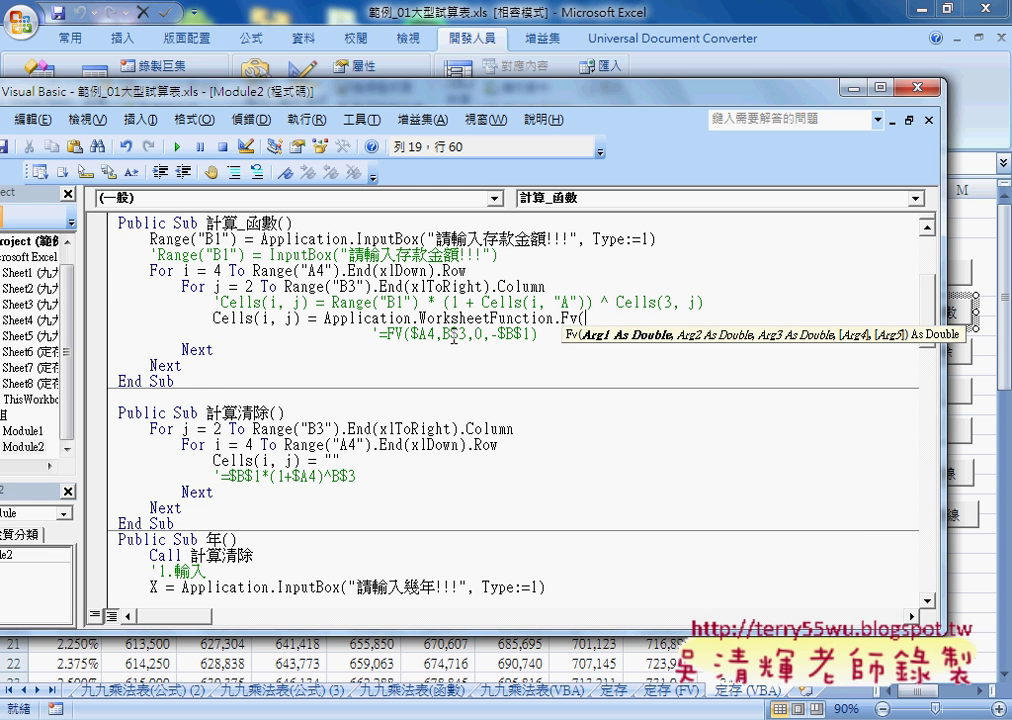
Step: Enter the Fv arguments cells(i,"A"), cells(3,j), 0 and range("B1"), closing the call
type("c")
type("e")
type("lls")
type("(i")
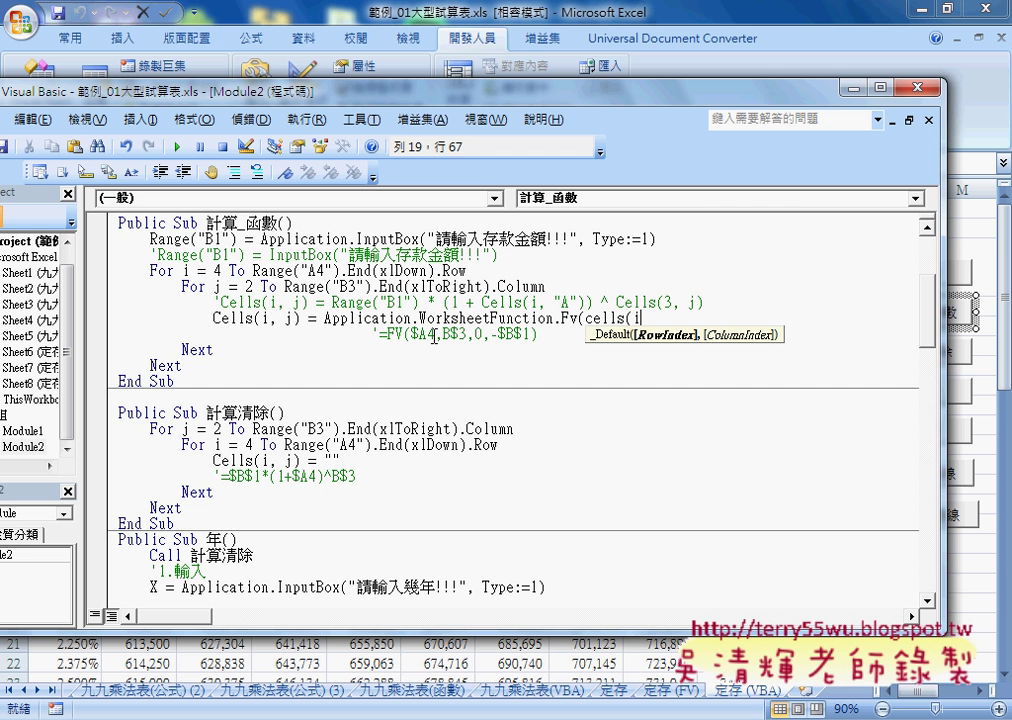
type(",\"")
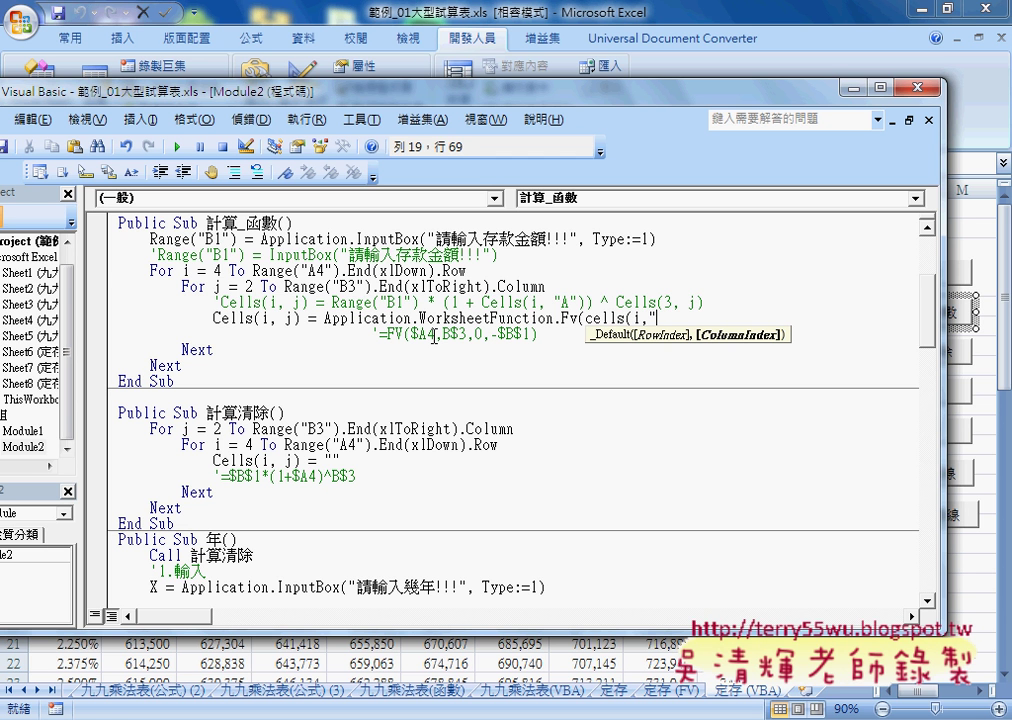
type("A\")")
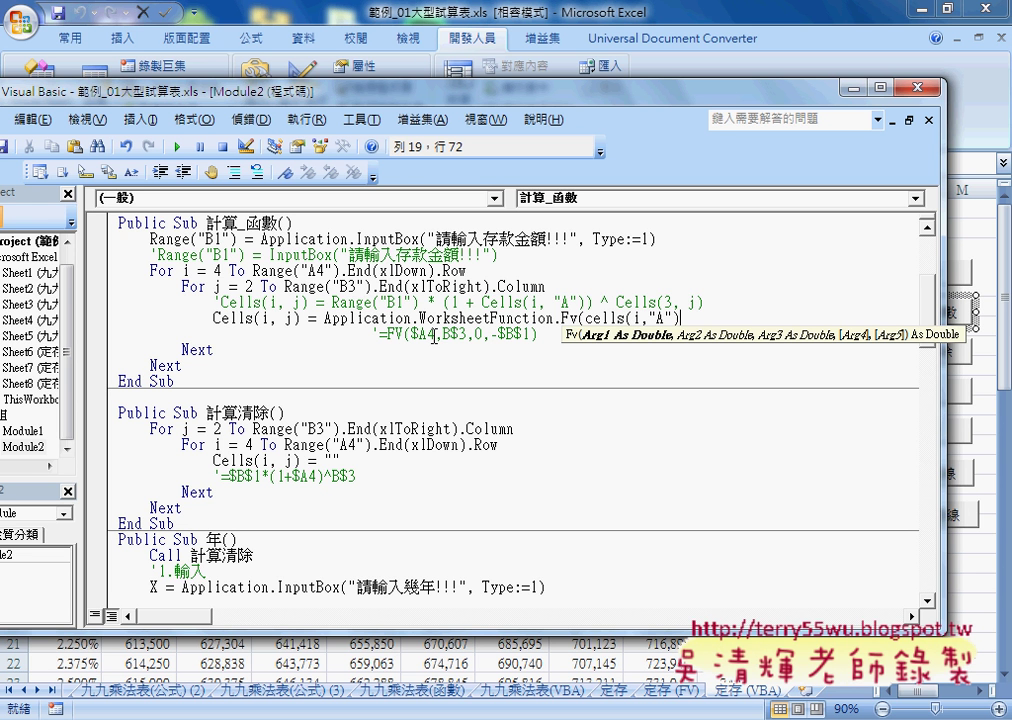
type(",")
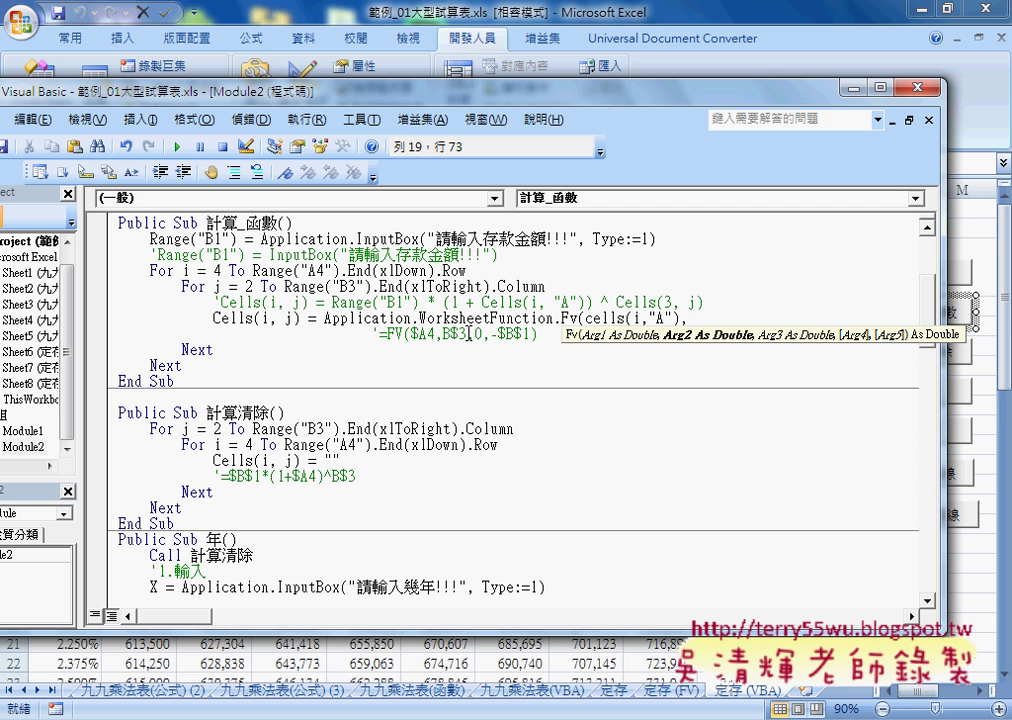
type("cell")
type("s(")
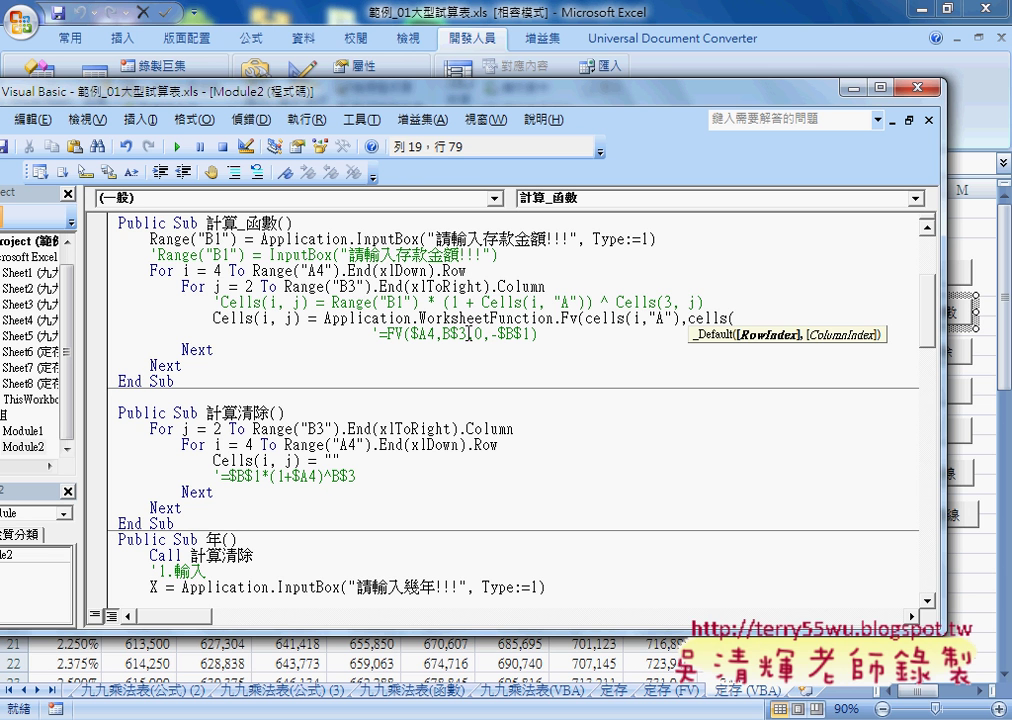
type("3,")
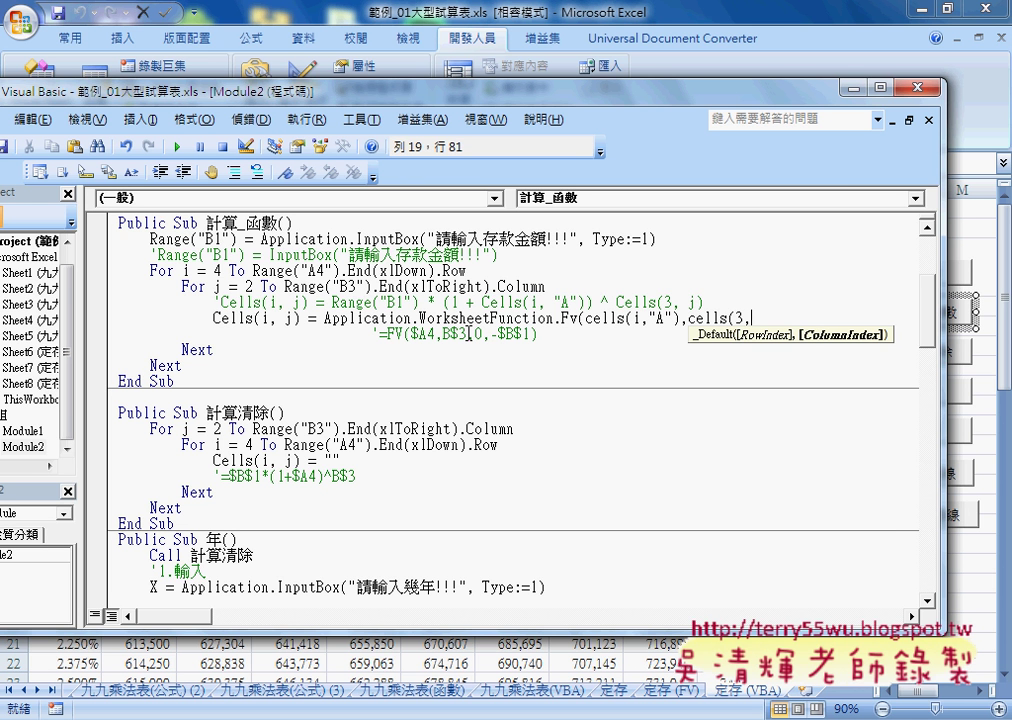
type("j")
type("),")
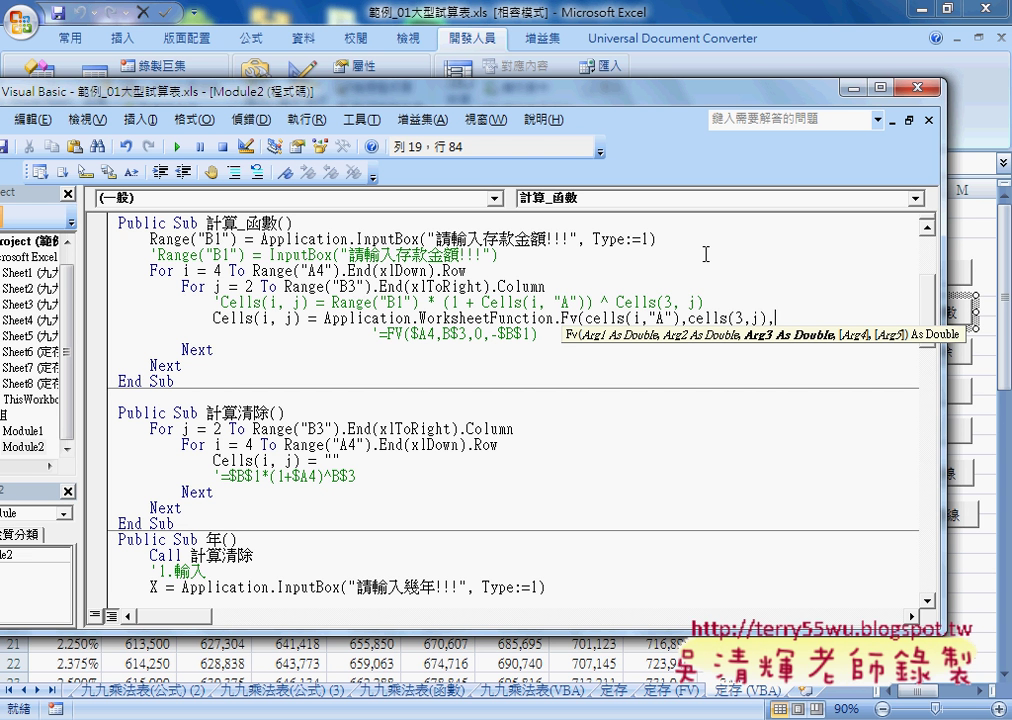
type("0")
type(",")
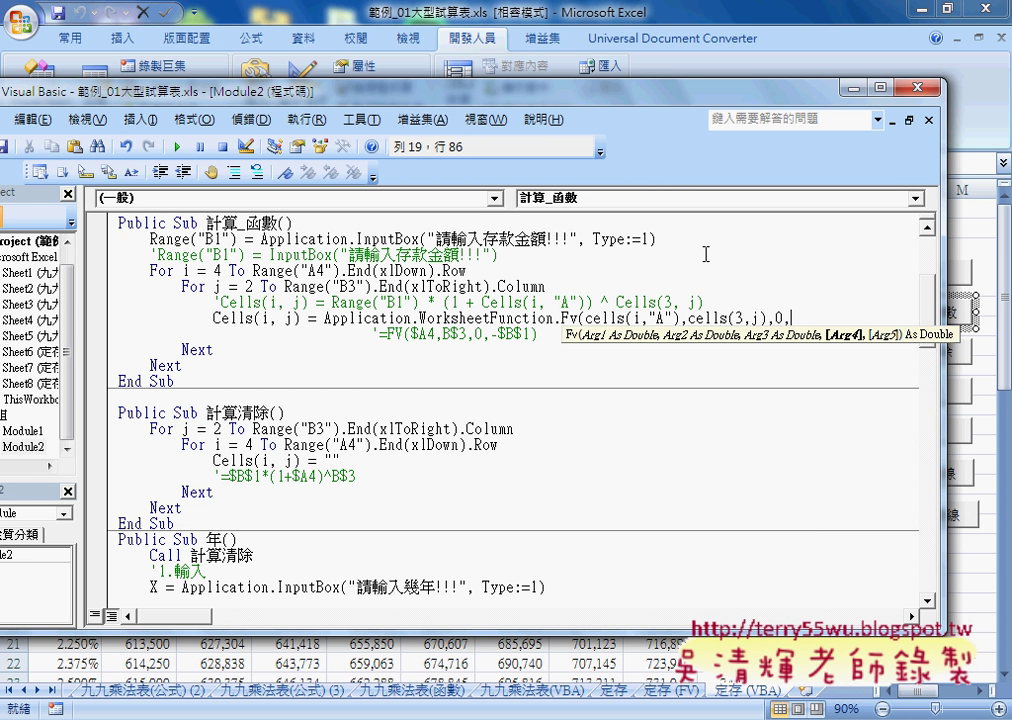
type(",")
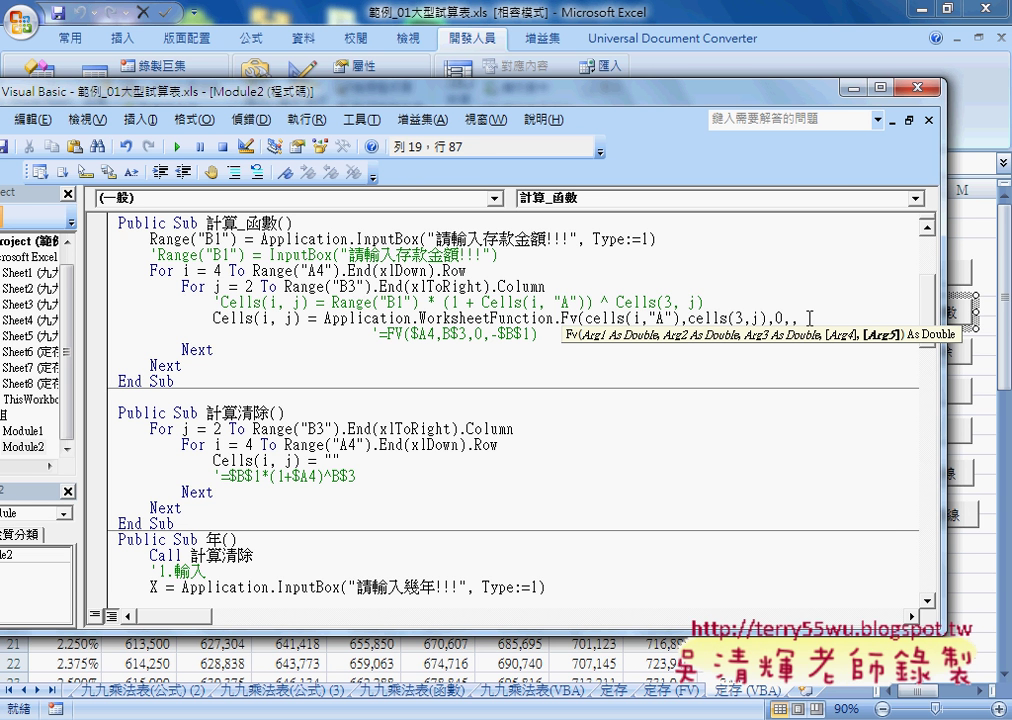
type("ra")
type("nge(")
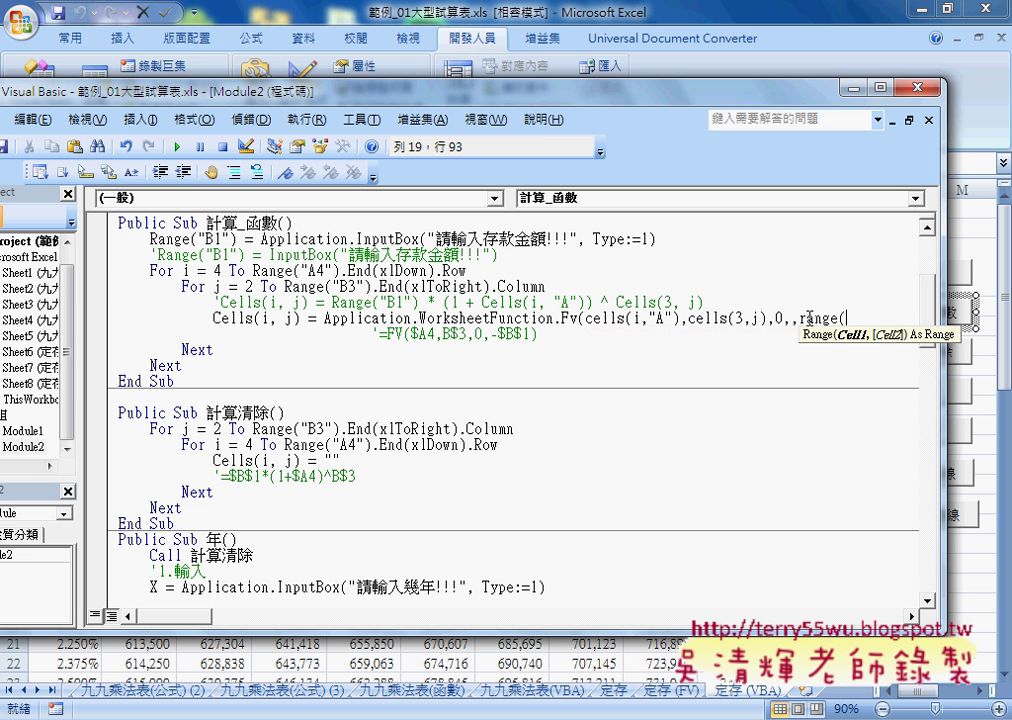
type("\"B")
type("1\")")
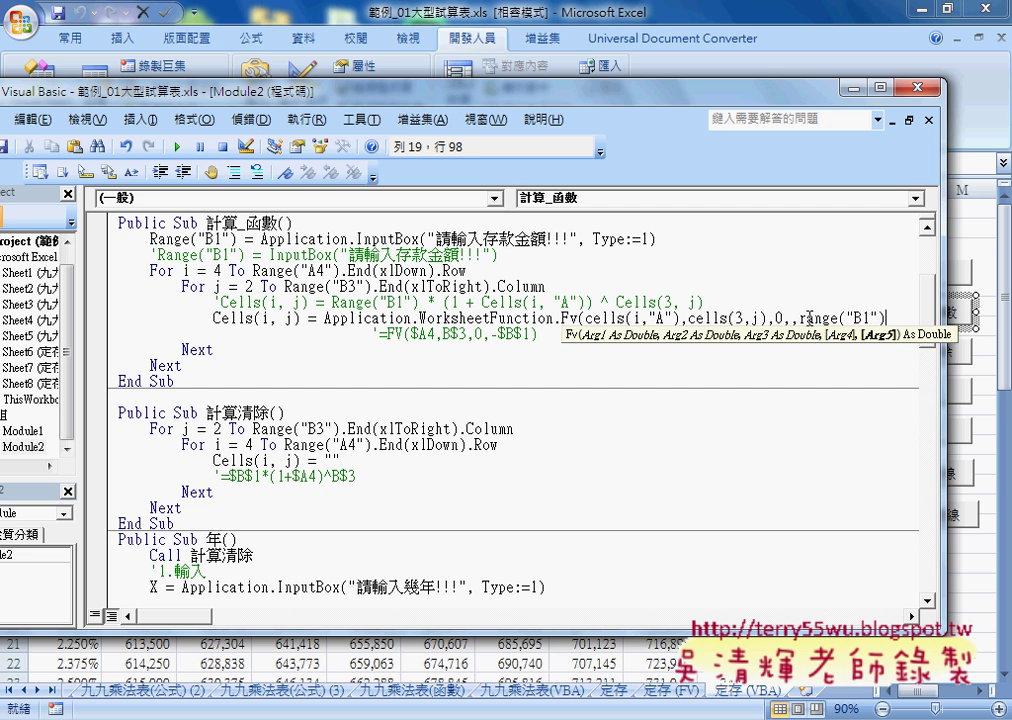
type(")")
key("Left")
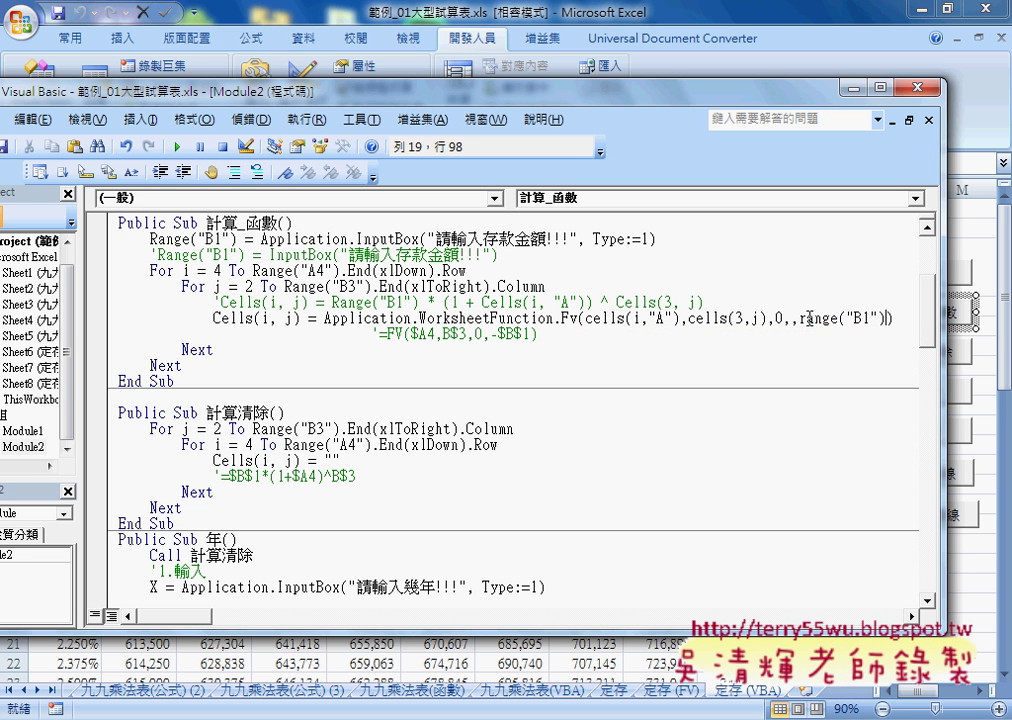
key("Left")
key("Left")
key("Left")
key("Right")
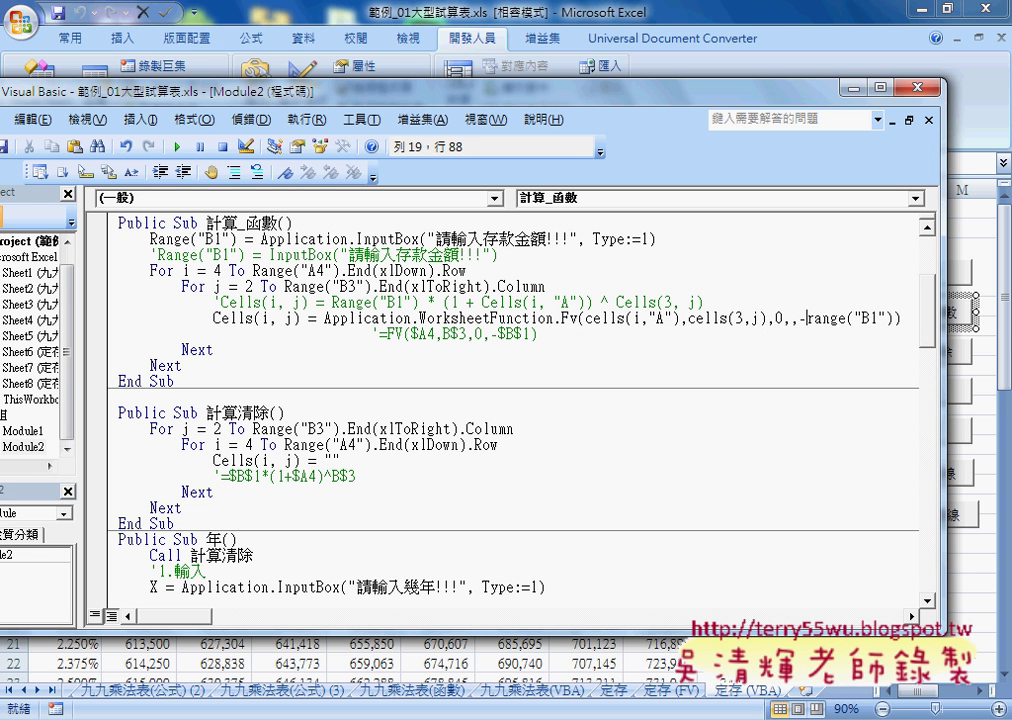
left_click(718, 441)
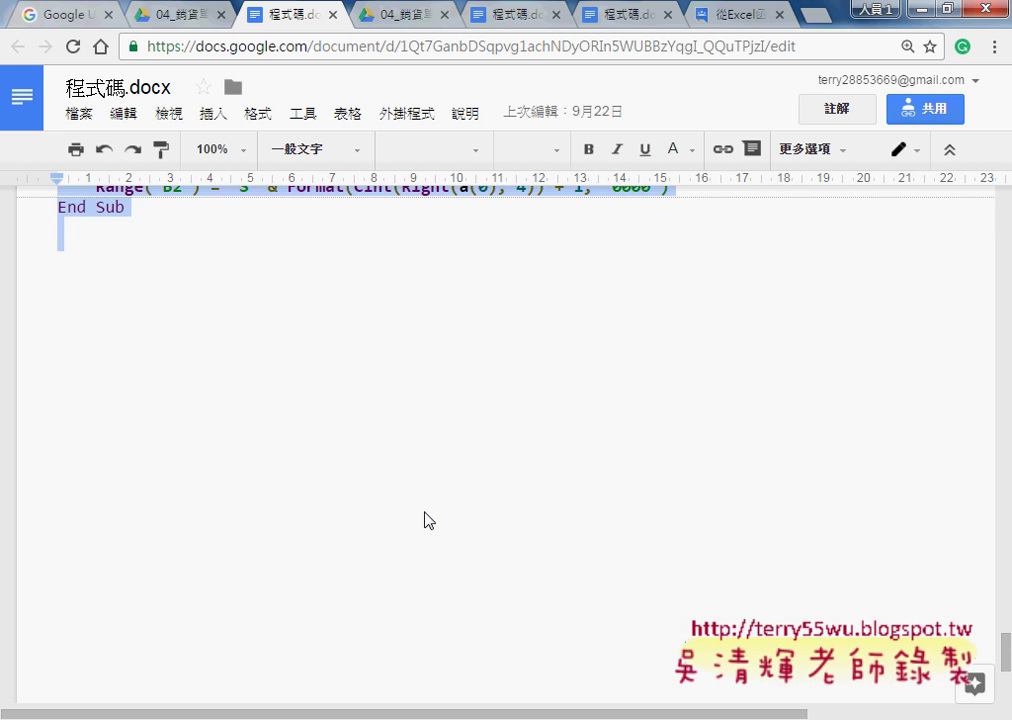
Step: Close the duplicate 程式碼.docx tab in the browser
scroll(423, 515, "up", 4)
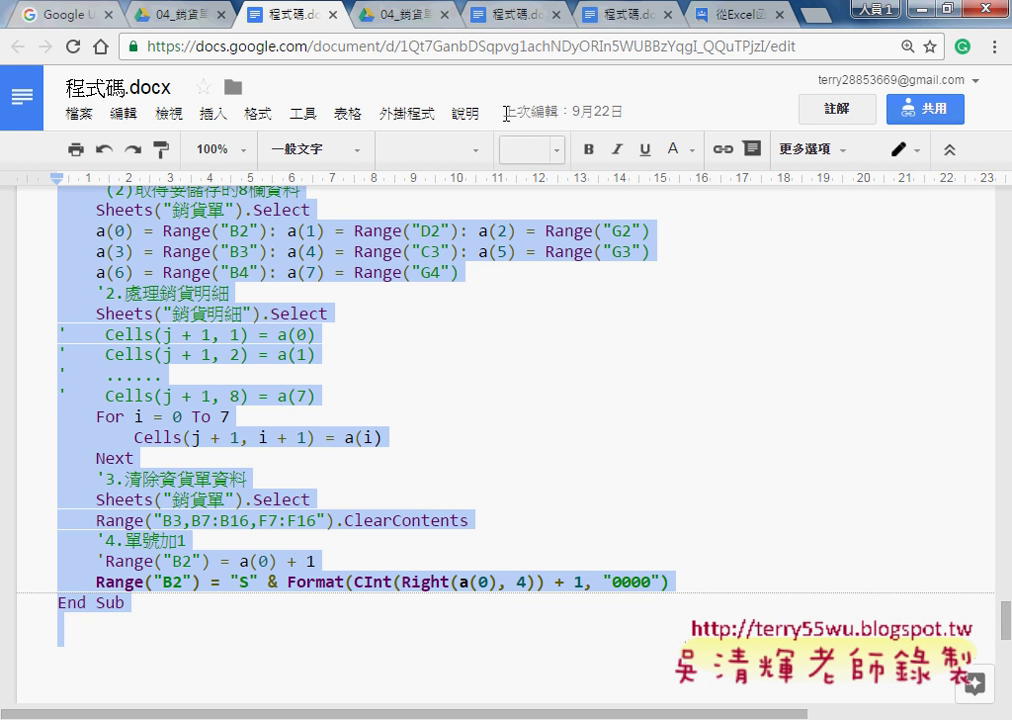
left_click(490, 15)
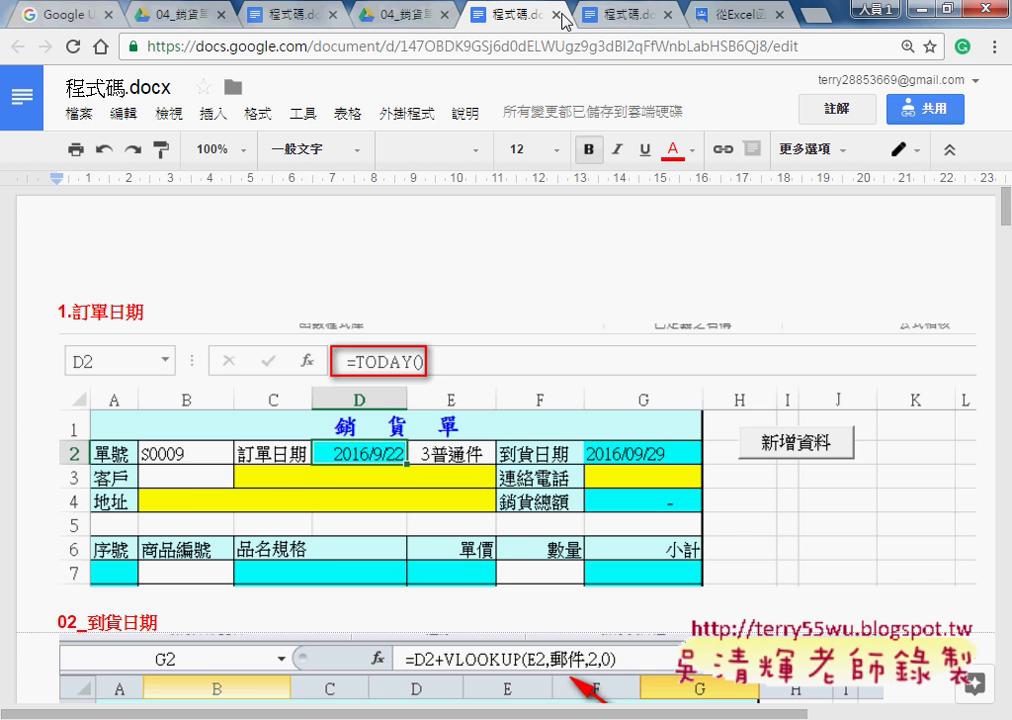
left_click(558, 14)
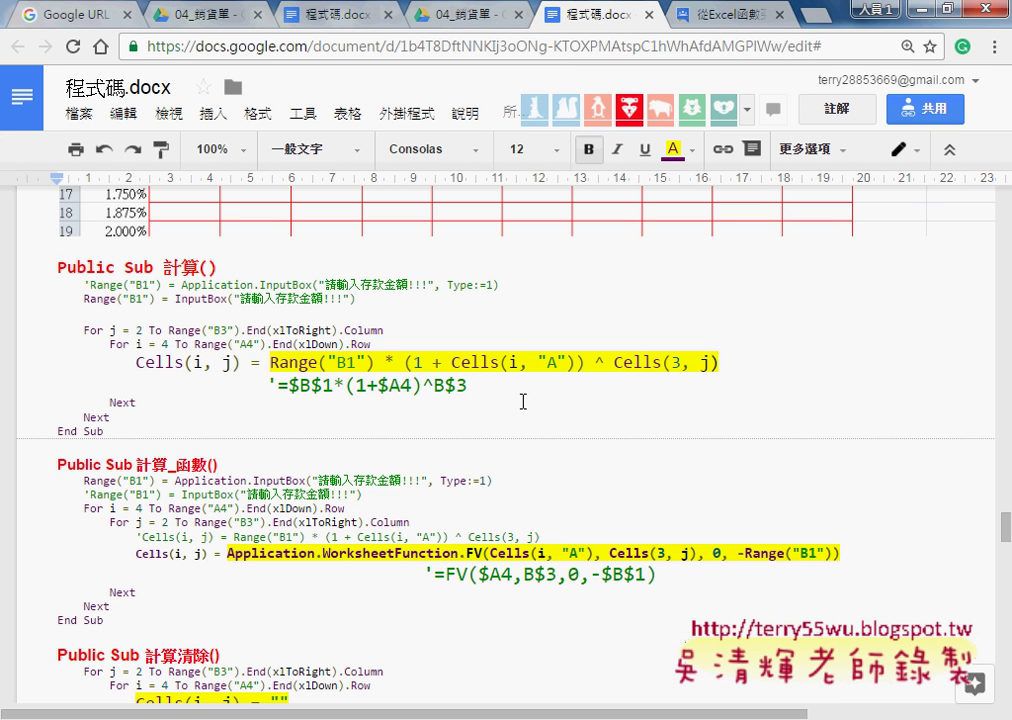
Step: Highlight each FV argument in the reference code: Cells(i, "A"), Cells(3, j), 0 and -Range("B1")
left_click(502, 552)
left_click(723, 558)
key("Right")
left_click_drag(490, 552, 718, 553)
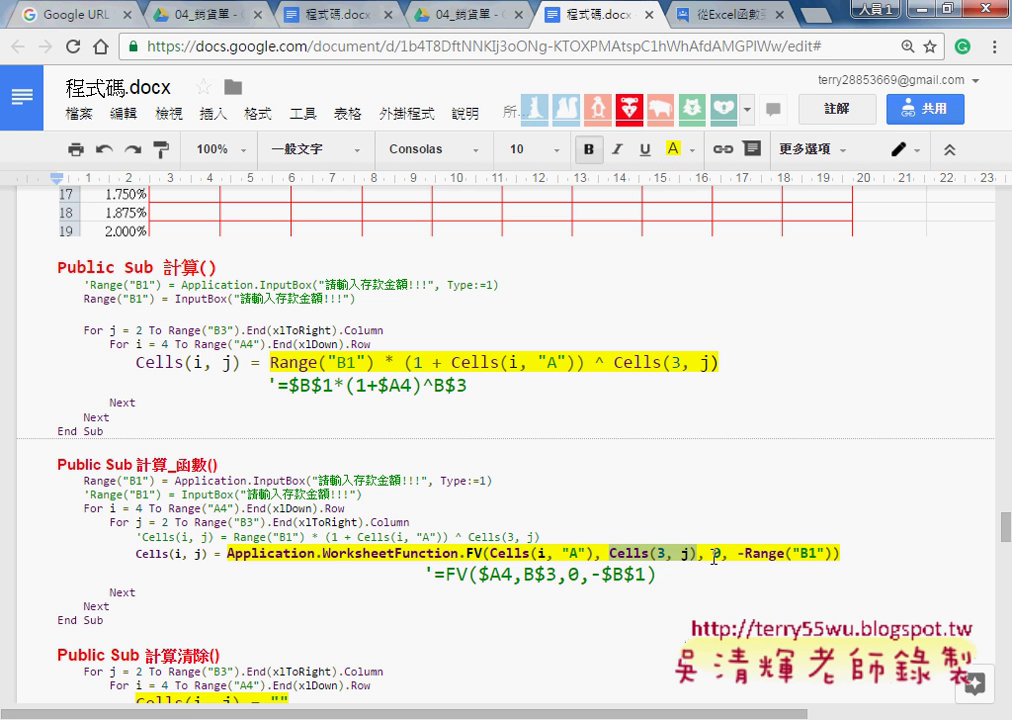
left_click(717, 553)
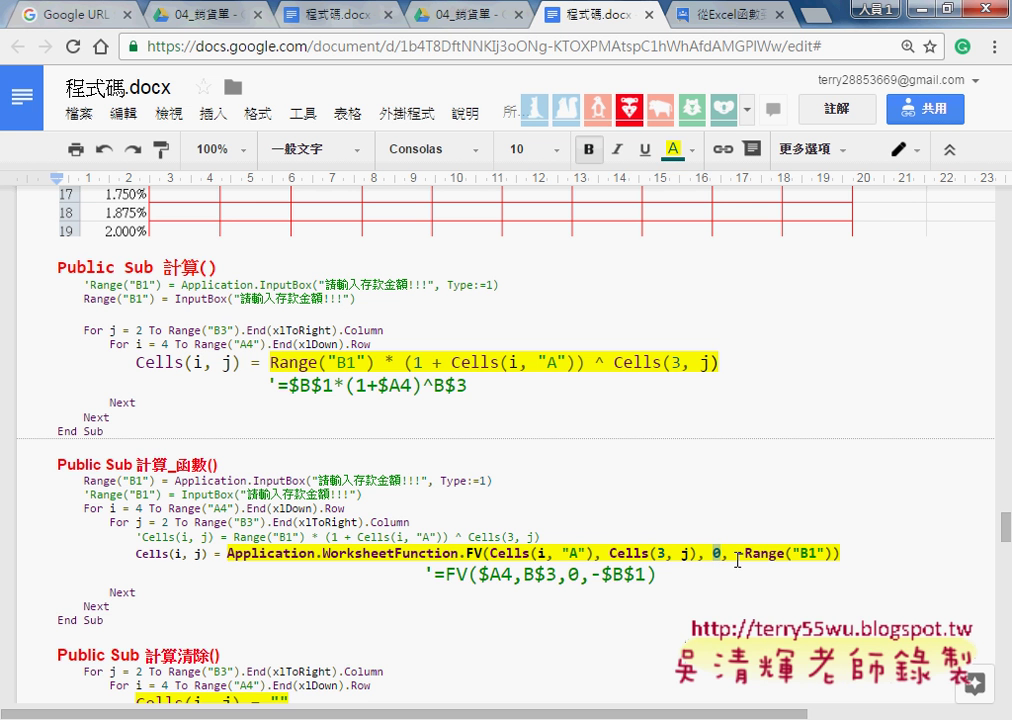
left_click_drag(737, 556, 823, 553)
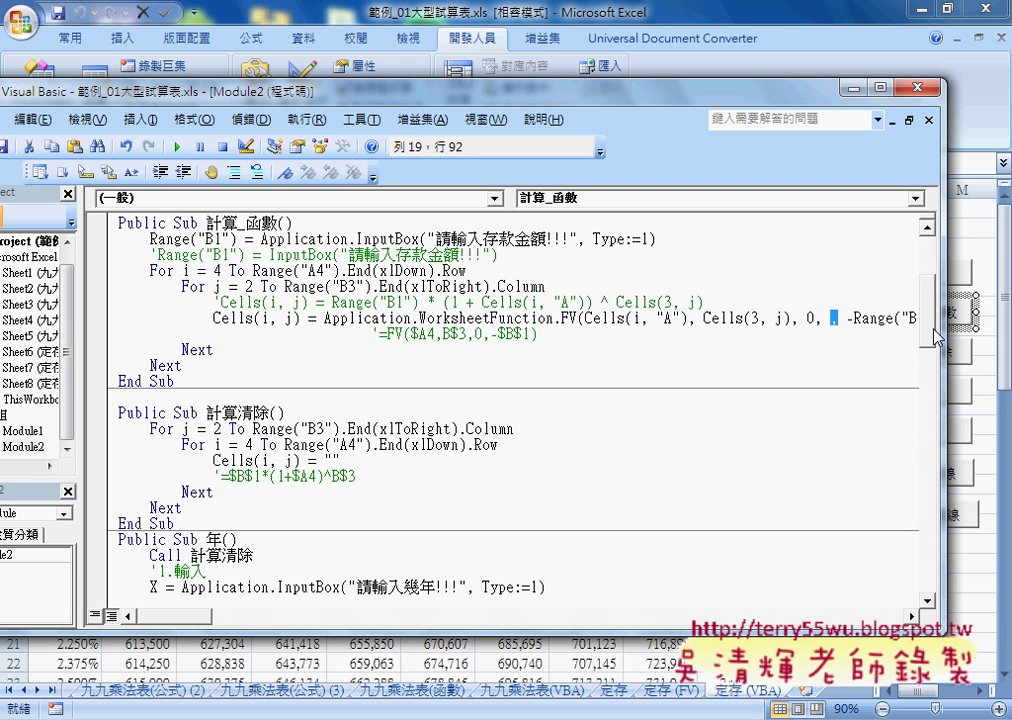
Step: Delete the extra comma so FV passes Cells(i, "A"), Cells(3, j), 0, -Range("B1")
key("Delete")
left_click(670, 445)
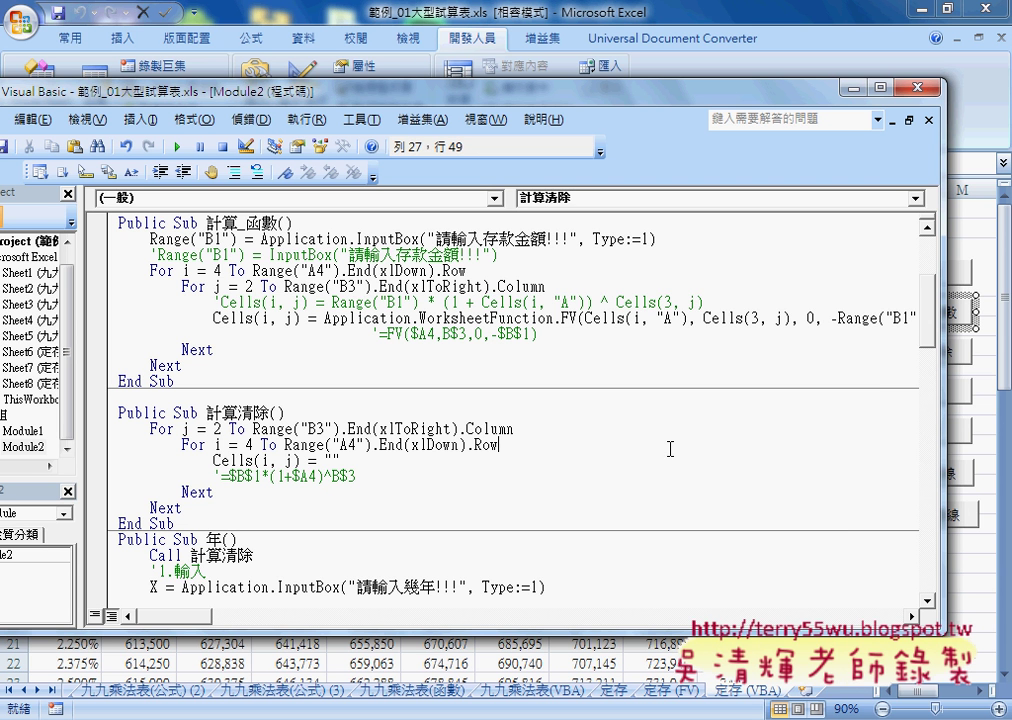
double_click(568, 318)
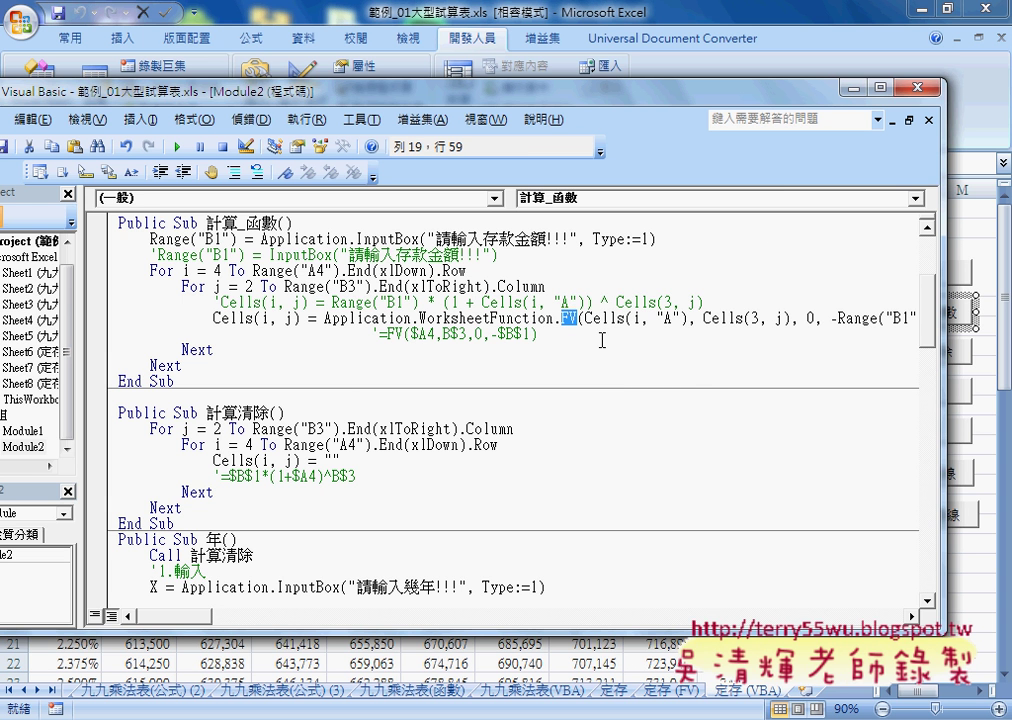
Step: Clear the table, run 計算_函數 with a 700000 deposit, and check B4 shows 700,875
key("alt+F11")
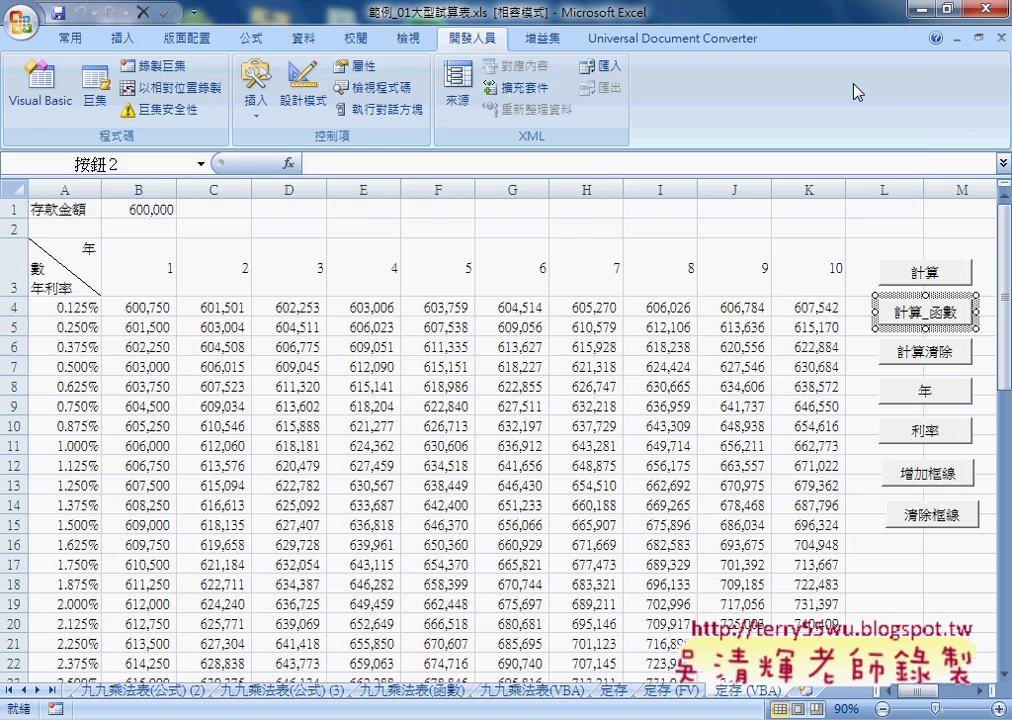
left_click(810, 267)
left_click(930, 352)
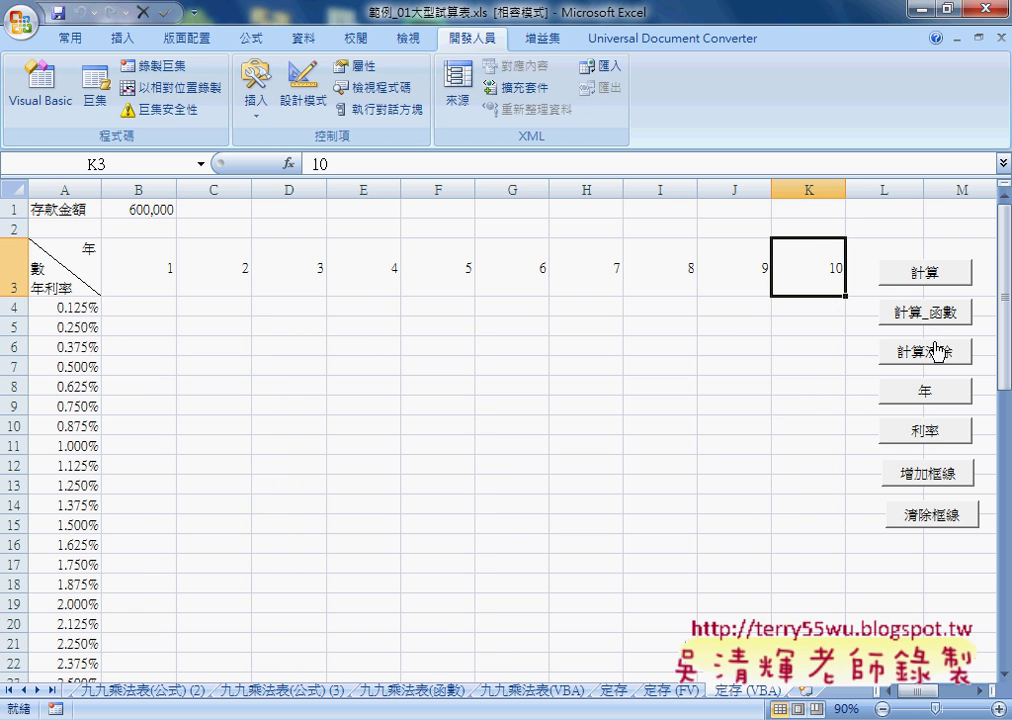
left_click(922, 316)
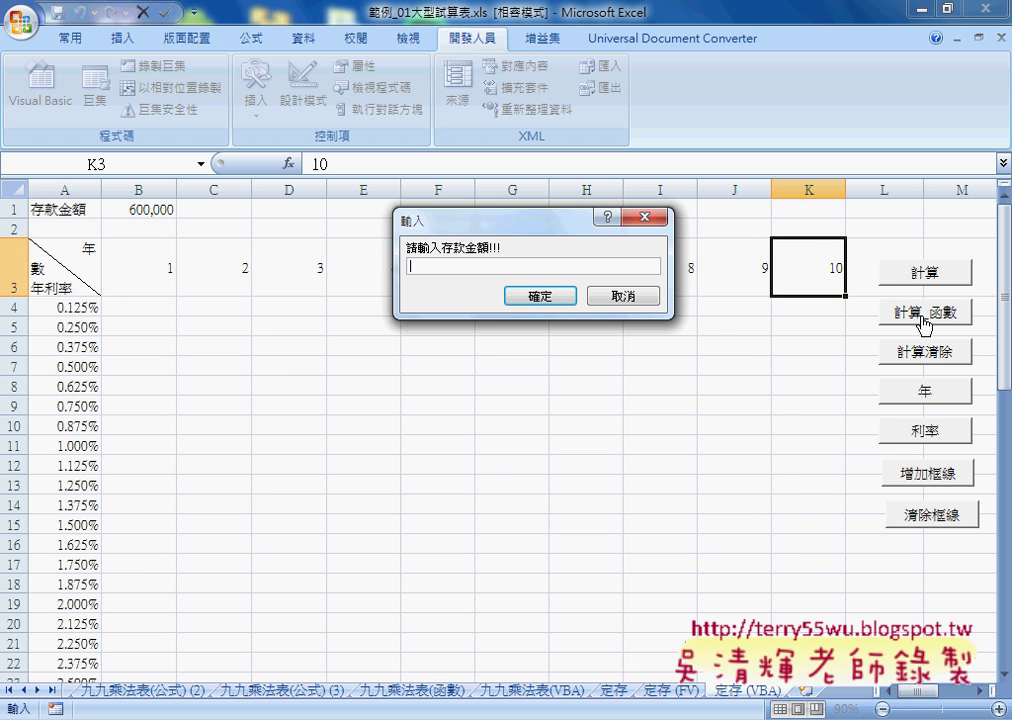
type("700000")
left_click(541, 297)
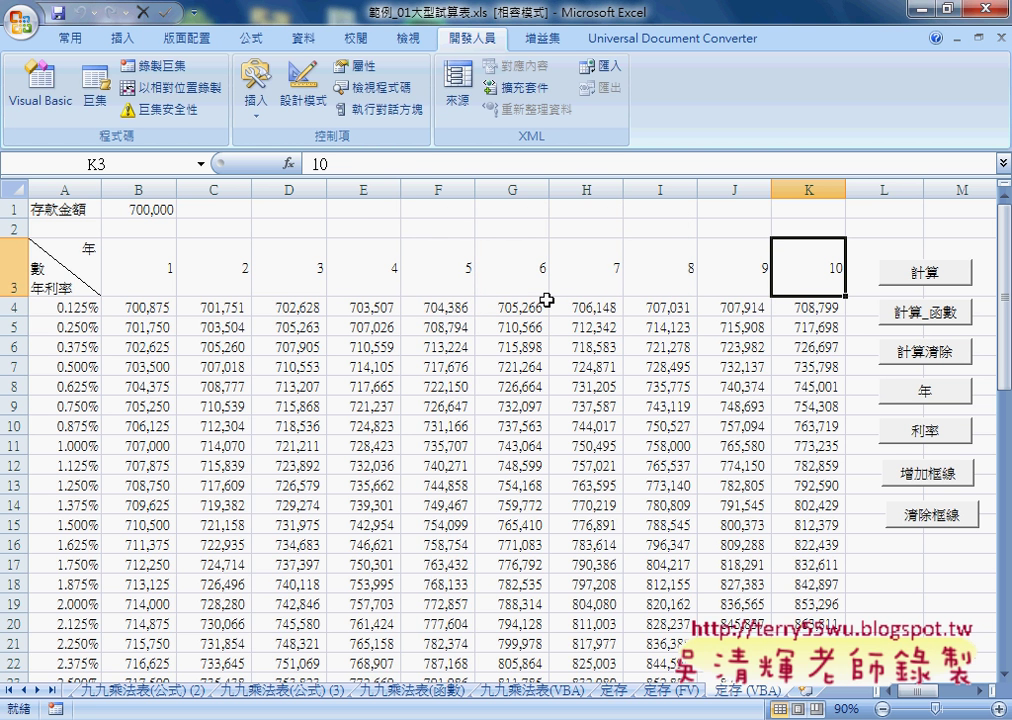
left_click(143, 307)
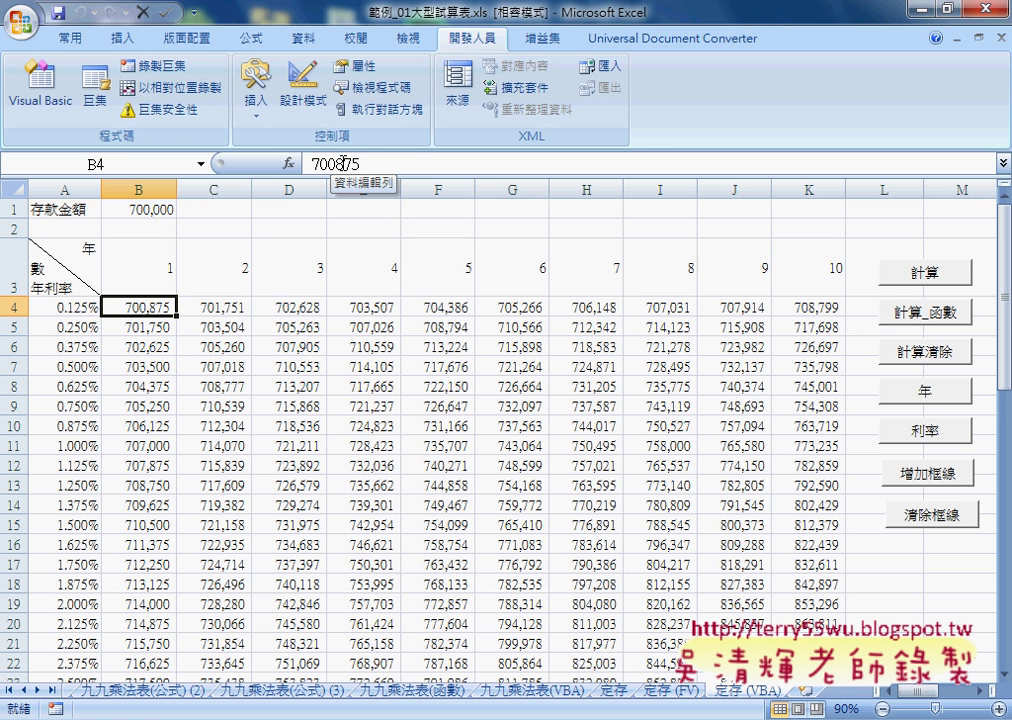
right_click(910, 305)
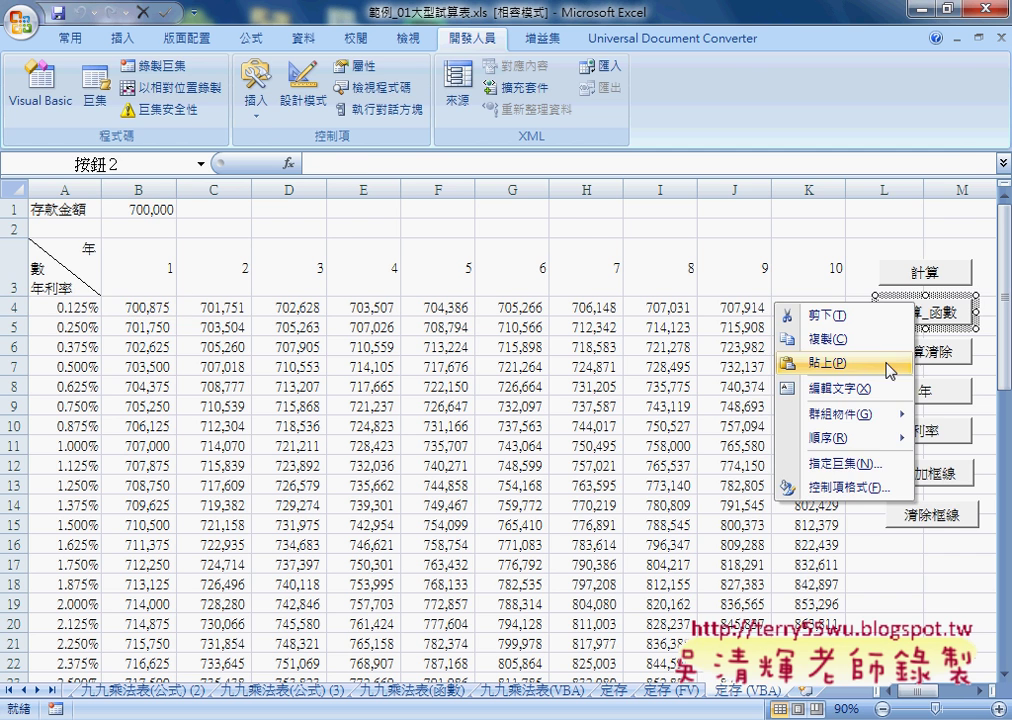
left_click(866, 465)
left_click(955, 219)
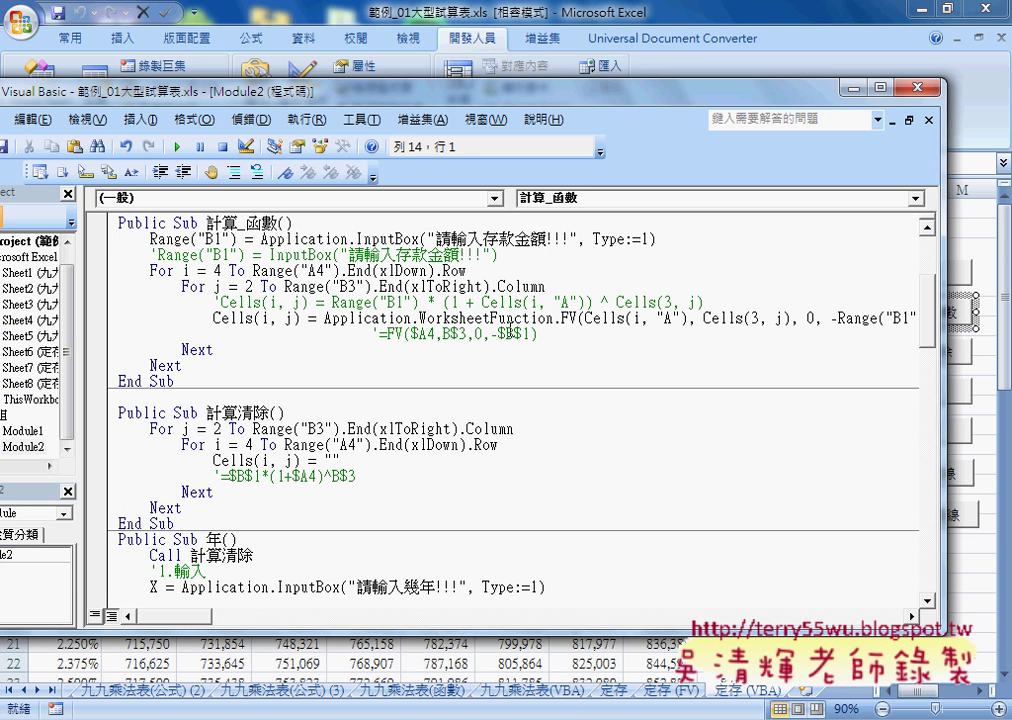
double_click(567, 318)
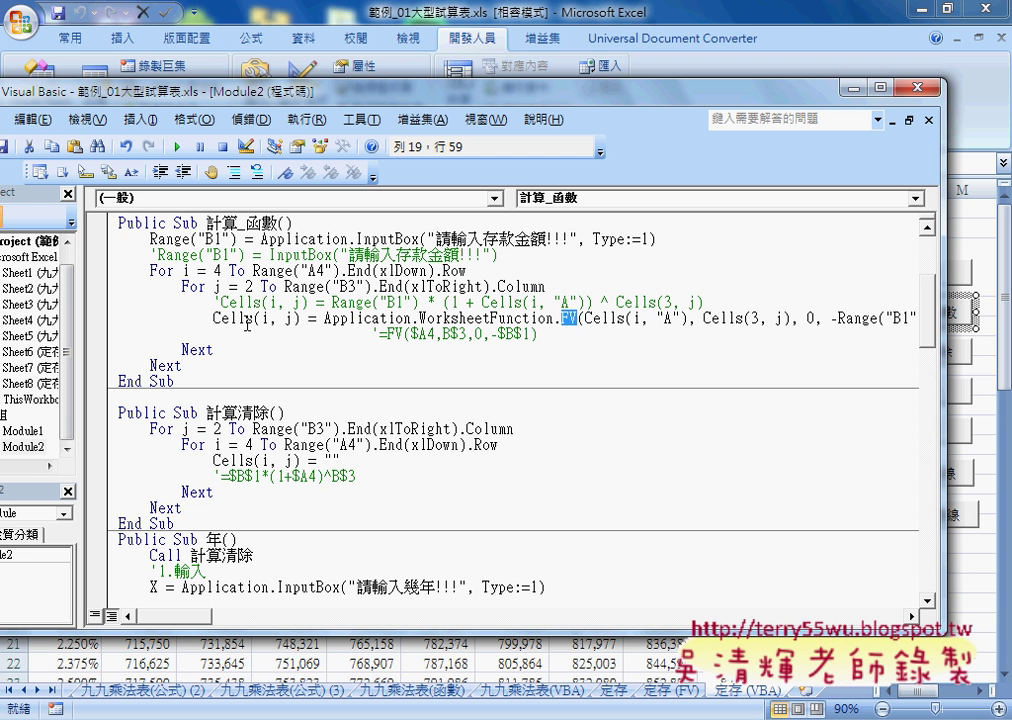
left_click_drag(213, 318, 301, 320)
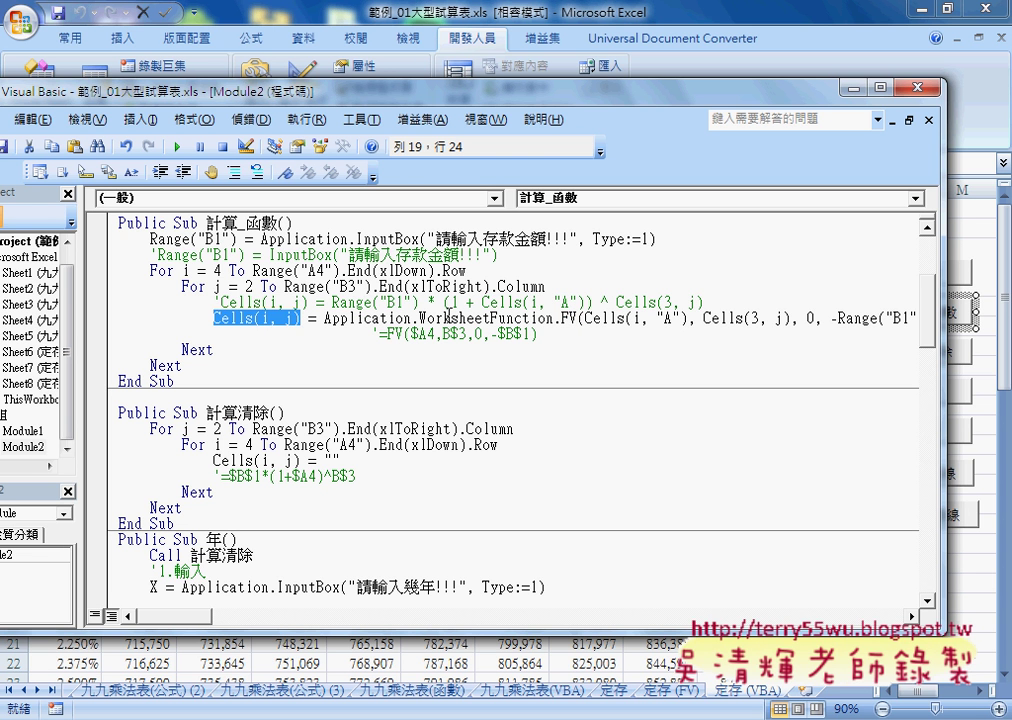
left_click(325, 320)
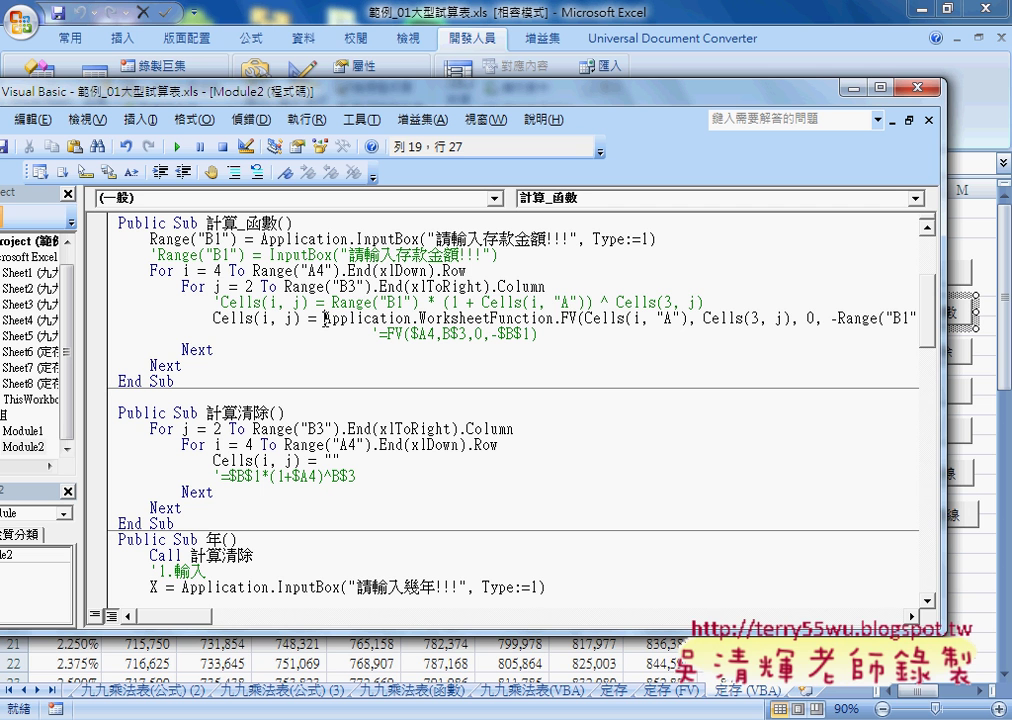
double_click(570, 318)
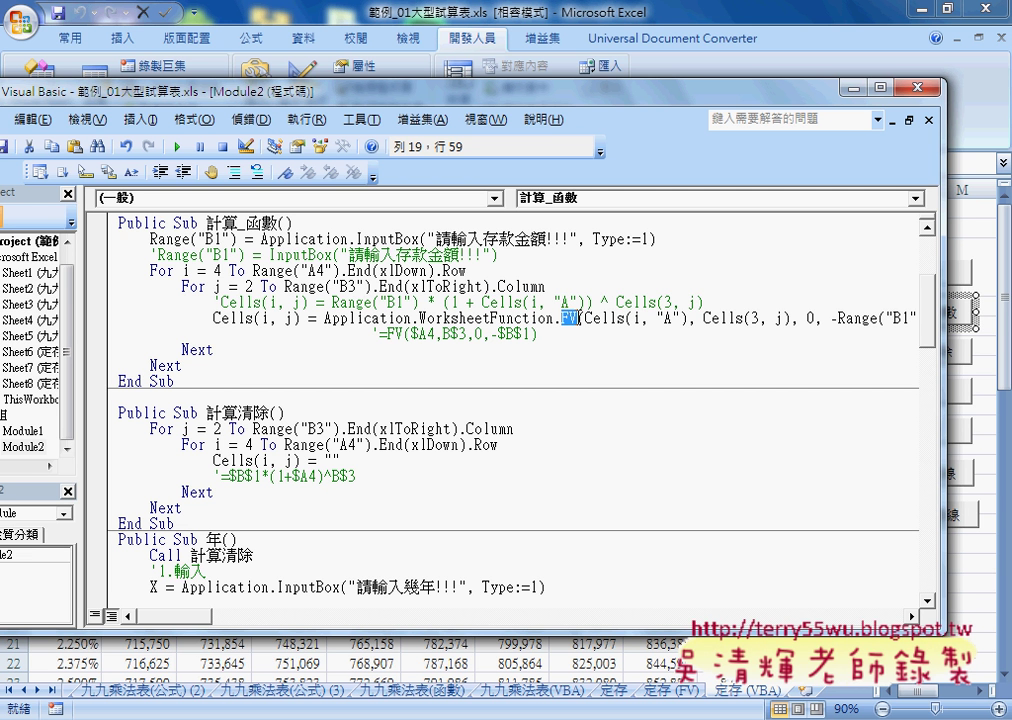
left_click_drag(324, 318, 556, 318)
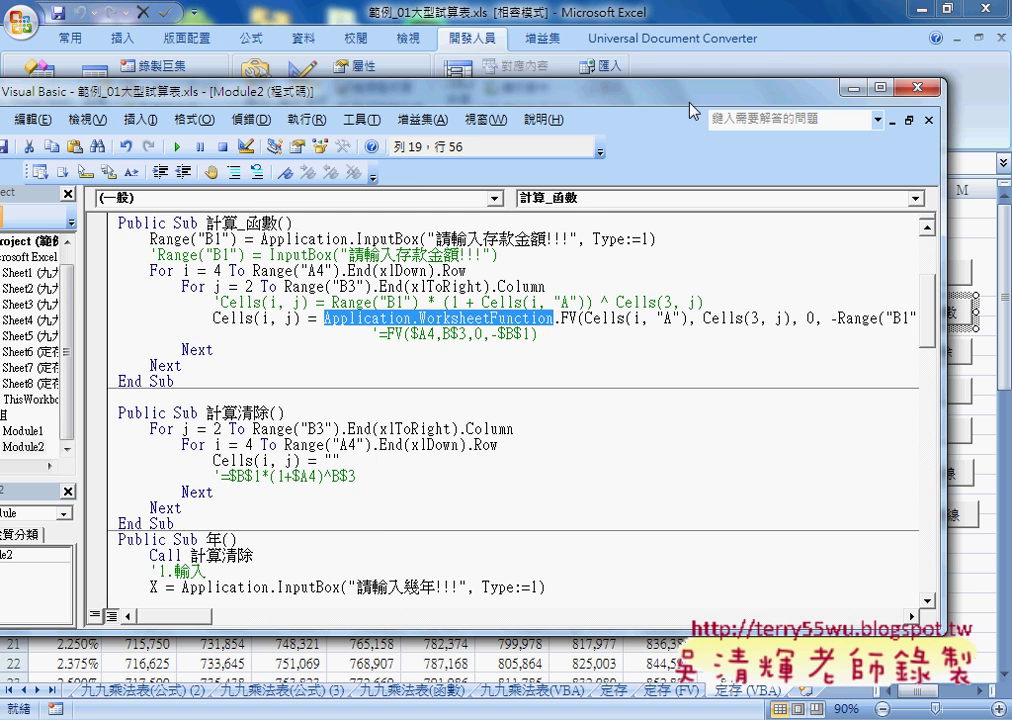
key("alt+F11")
left_click(888, 232)
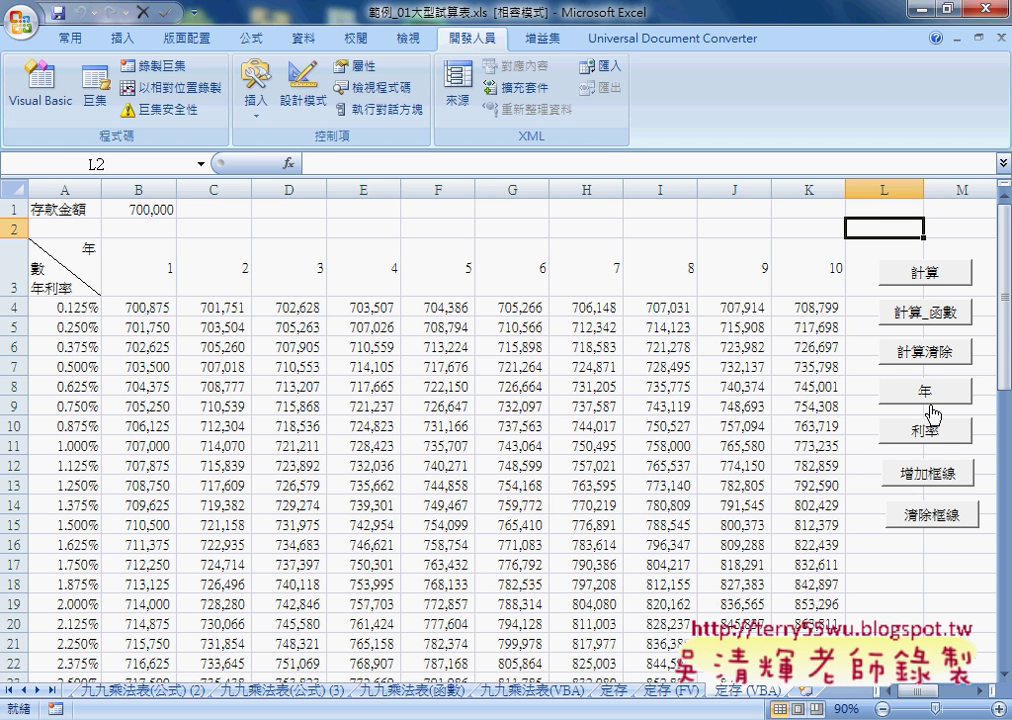
Step: Rebuild the table for 5 years and rates up to 2%, then add and clear the borders
left_click(922, 398)
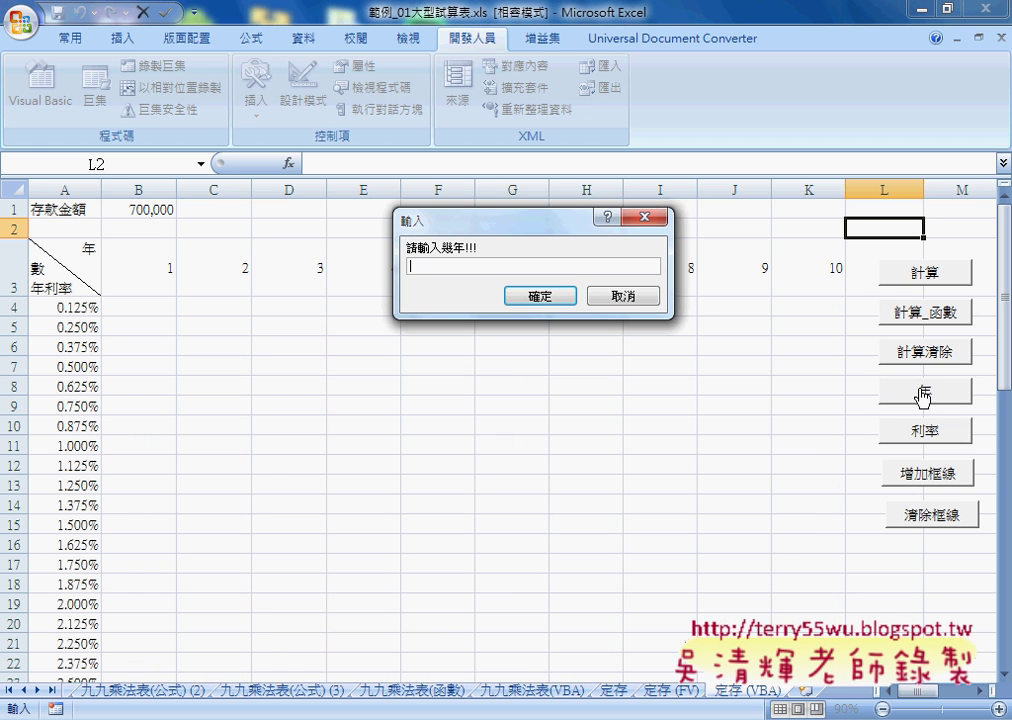
type("5")
key("Return")
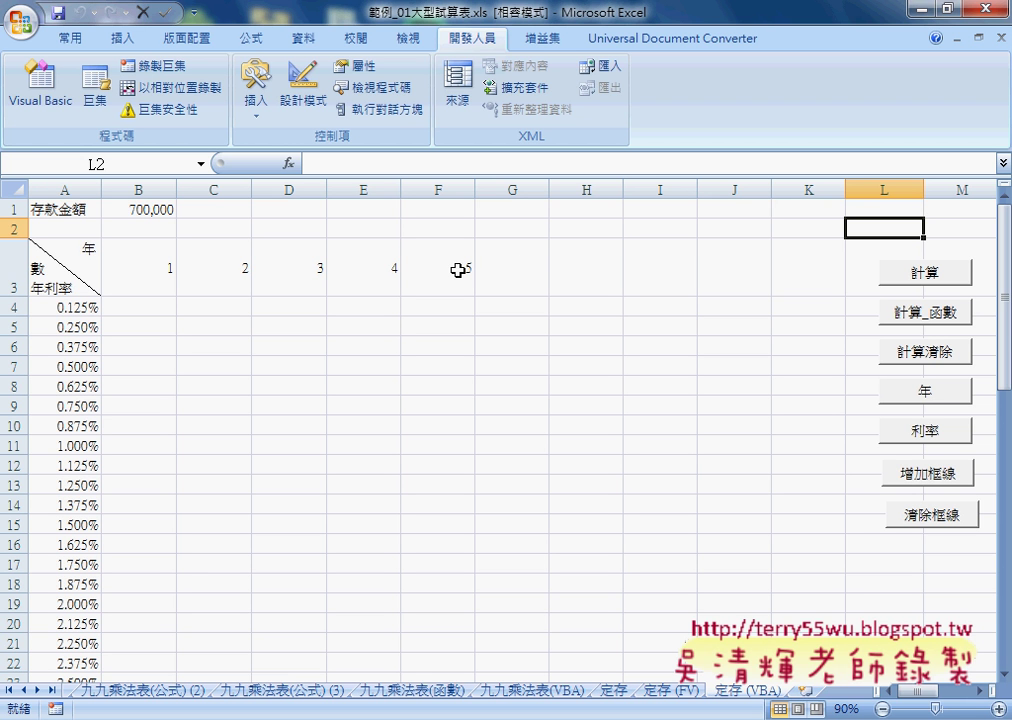
left_click(930, 438)
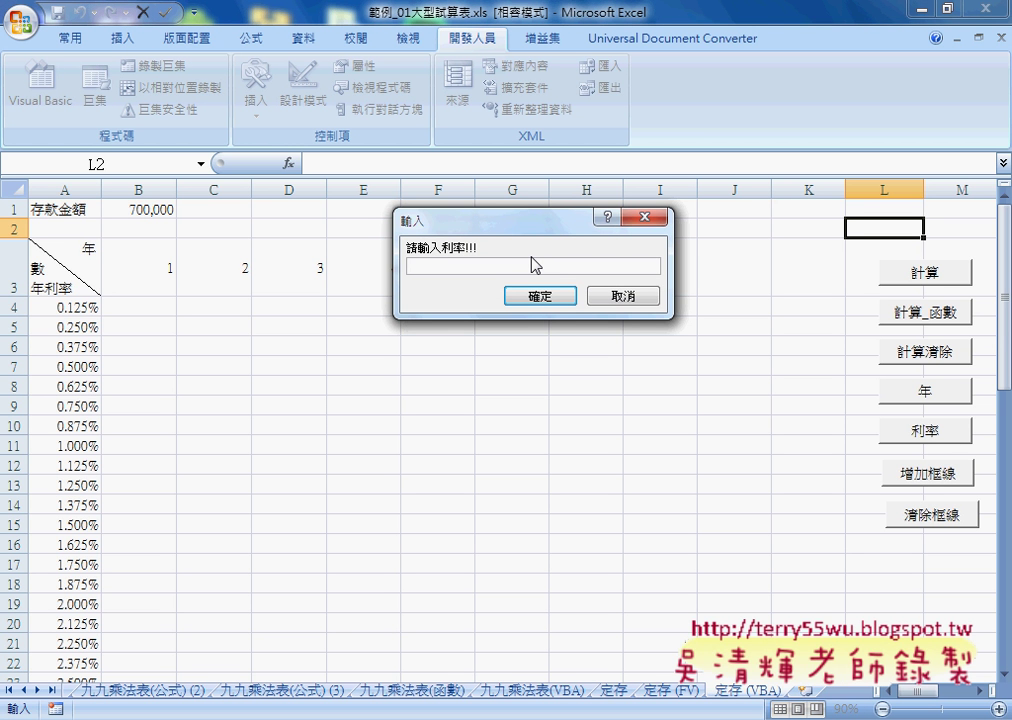
type("2")
left_click(545, 298)
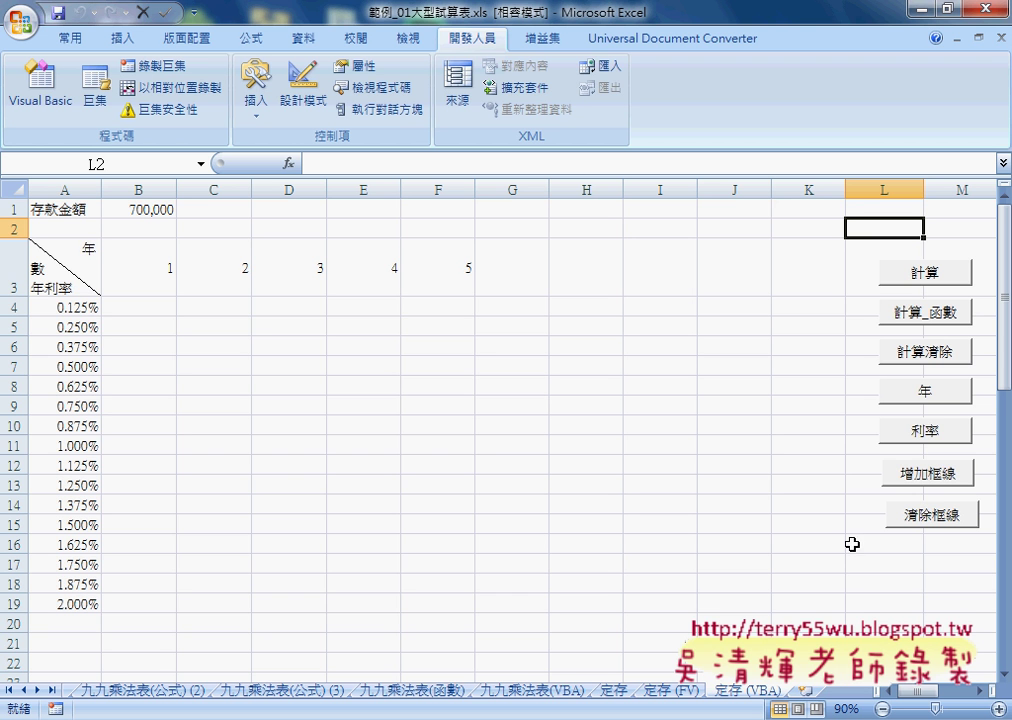
left_click(926, 474)
left_click(929, 515)
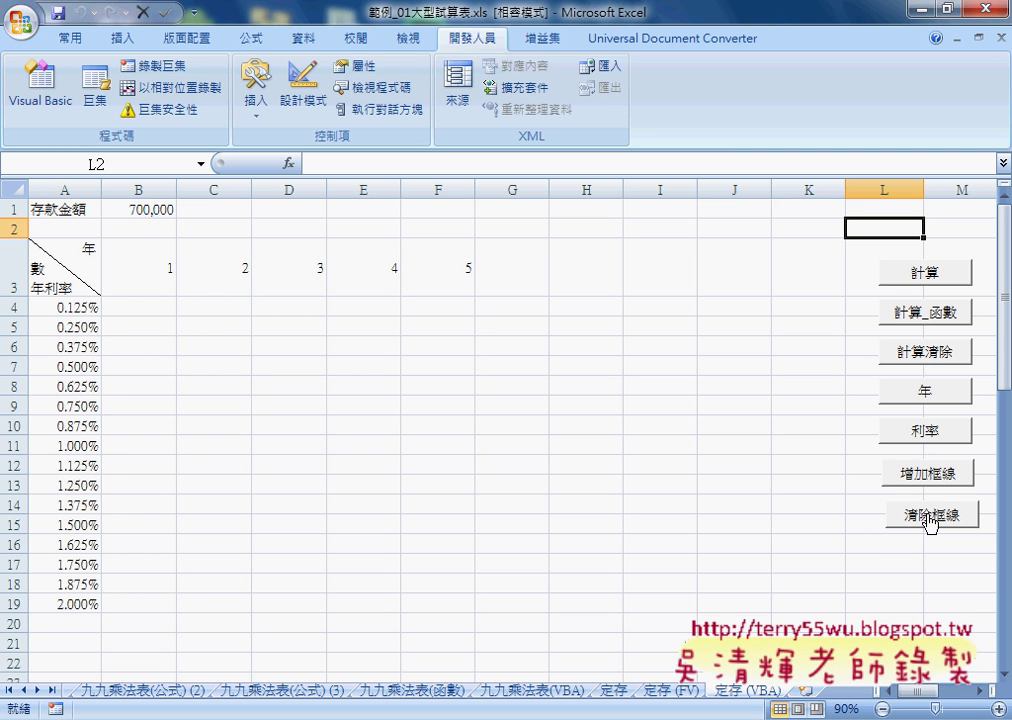